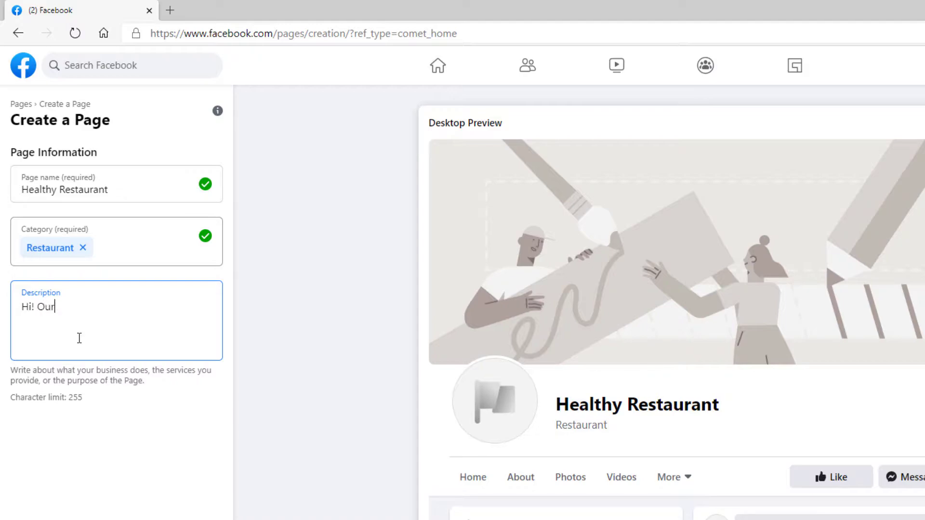
Finish the Page description with 'Our restaurant is one of the best!' on the Create a Page form.
text(rant is one of the )
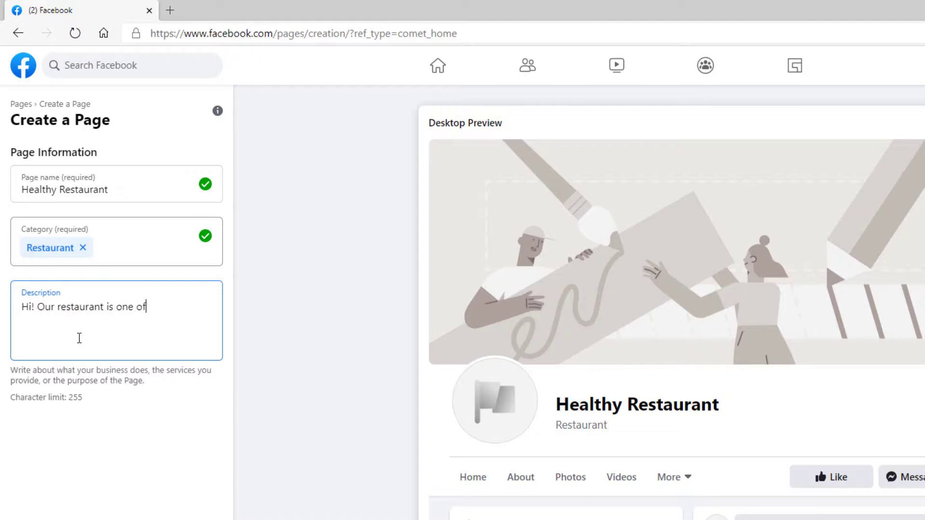
text(best!)
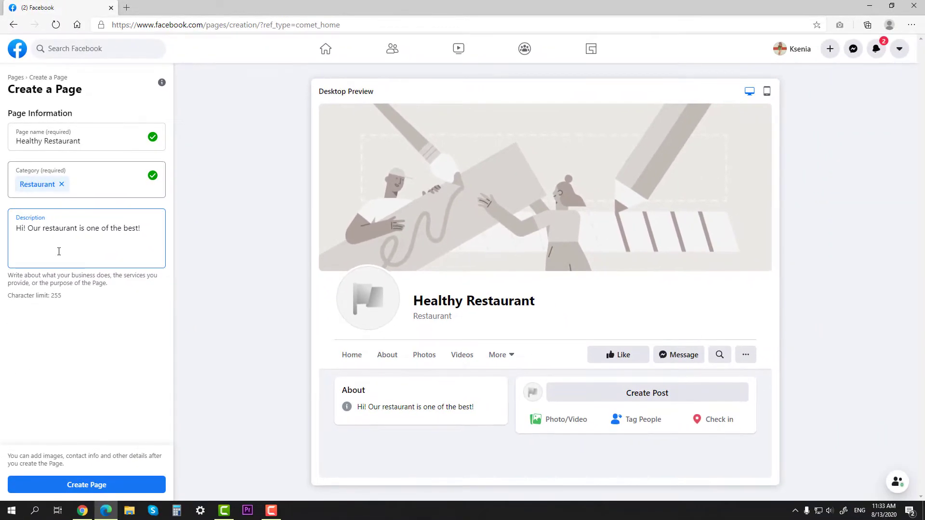
Create the Page and set profile.jpg as its profile picture.
click(68, 484)
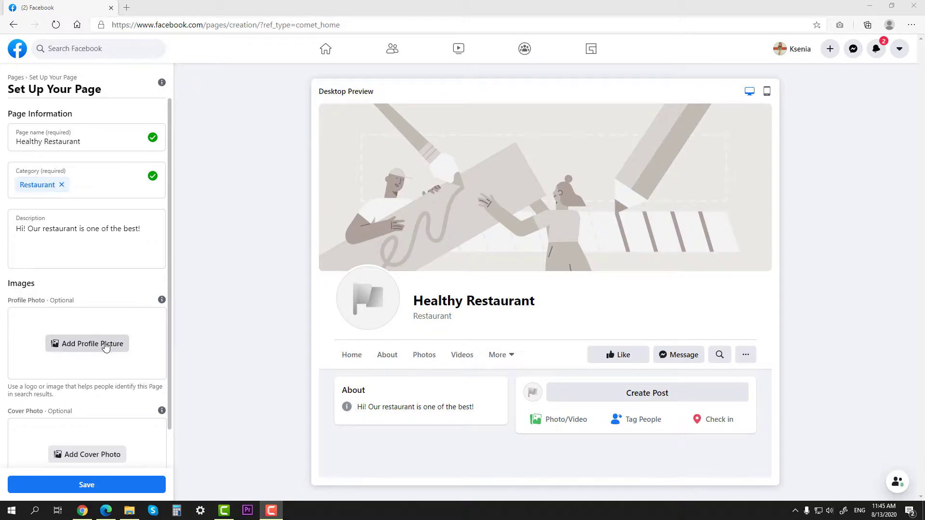
click(106, 345)
double_click(160, 115)
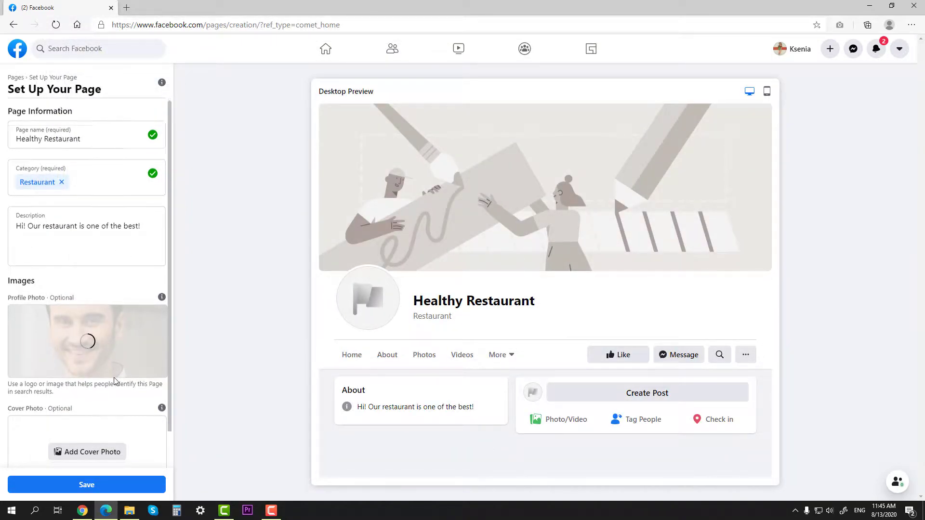
scroll(114, 381, down, 1)
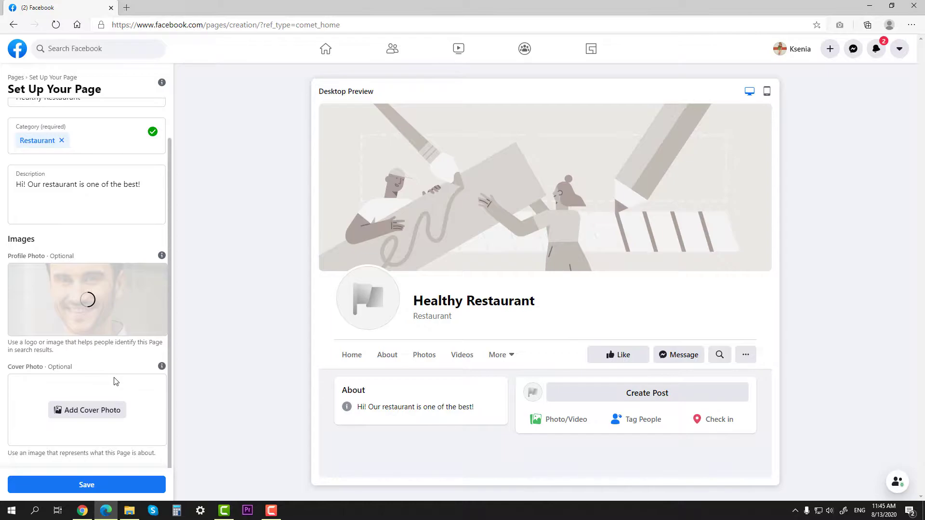
Add the fresh-produce cover image and save the Page setup.
click(107, 409)
double_click(95, 104)
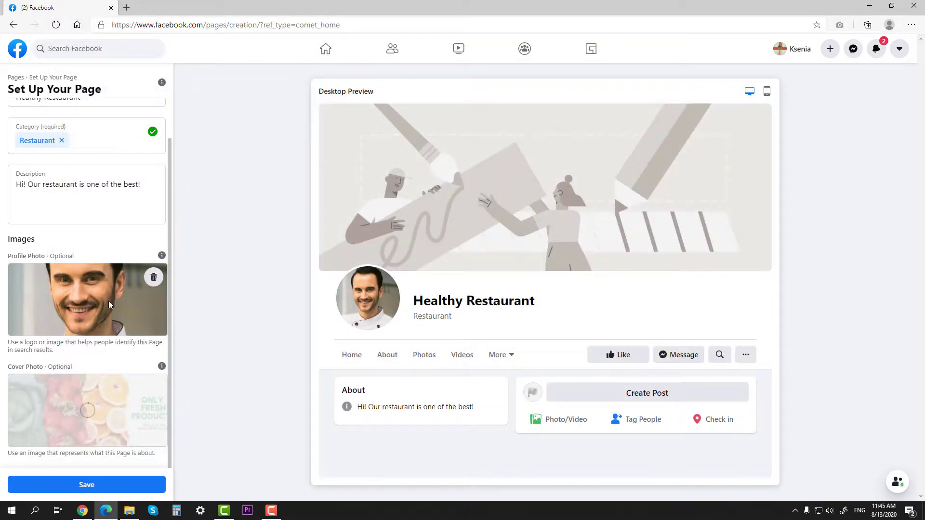
click(100, 485)
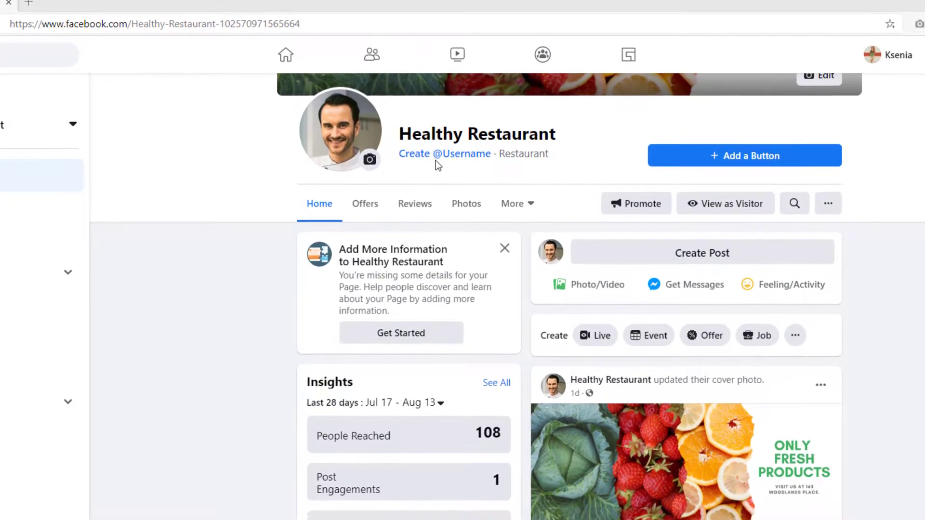
Enter the username 'thebesthealthyrestaurant' and check its availability.
click(436, 162)
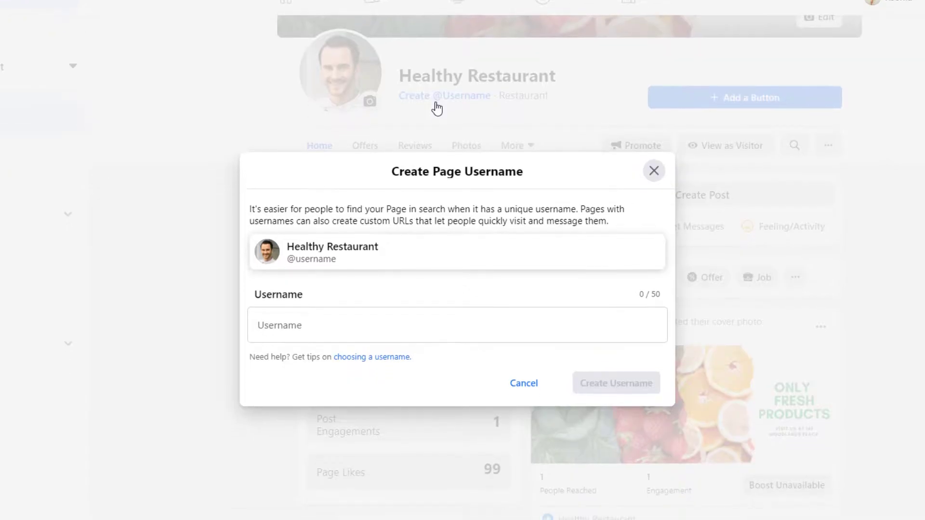
click(327, 311)
text(the)
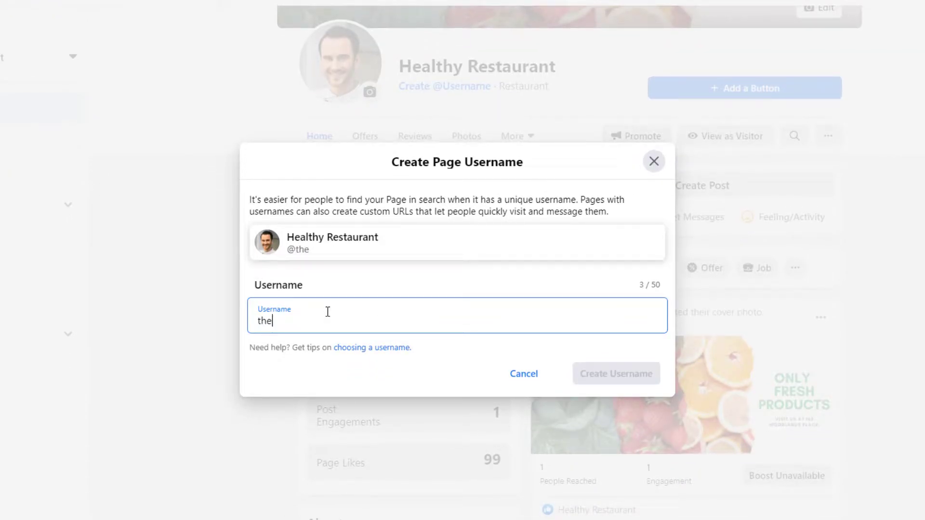
text(besthealth)
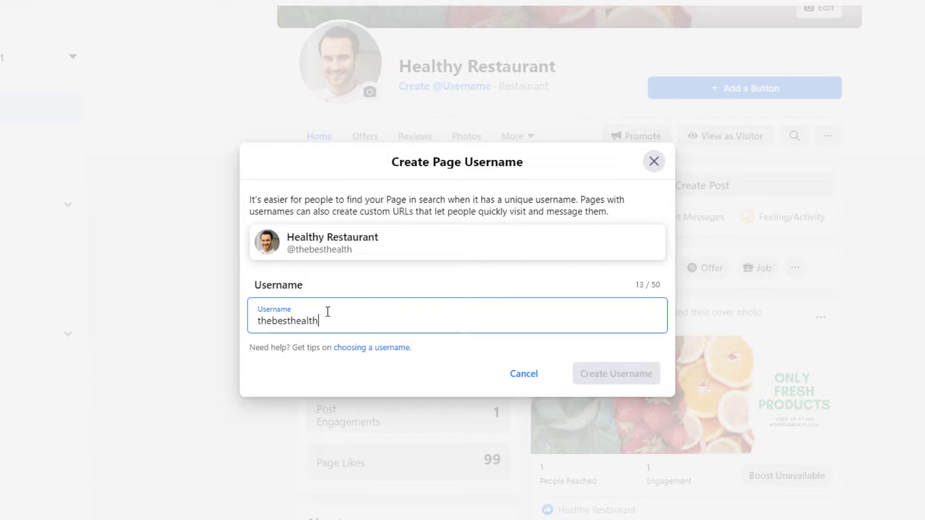
text(yrestaurant)
click(474, 359)
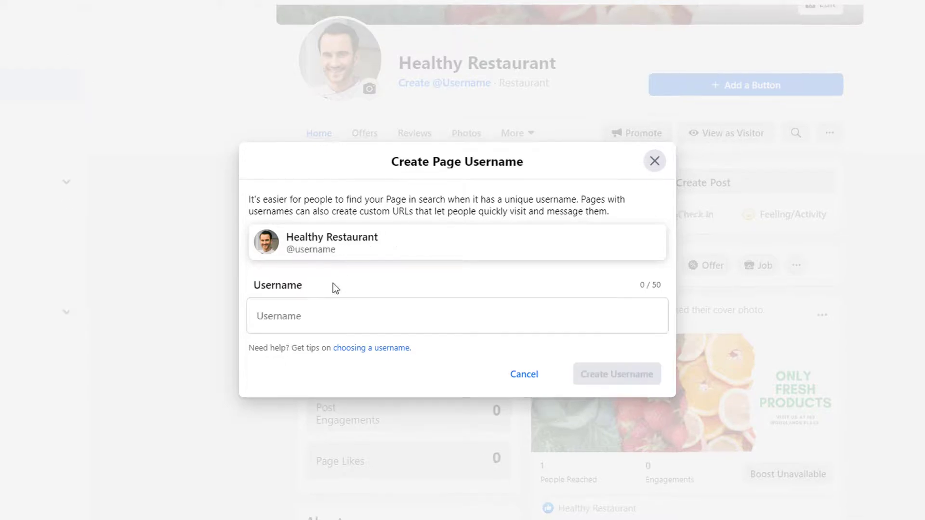
Test 'hello' as a username, note its not-eligible error, then confirm the Page username.
click(314, 308)
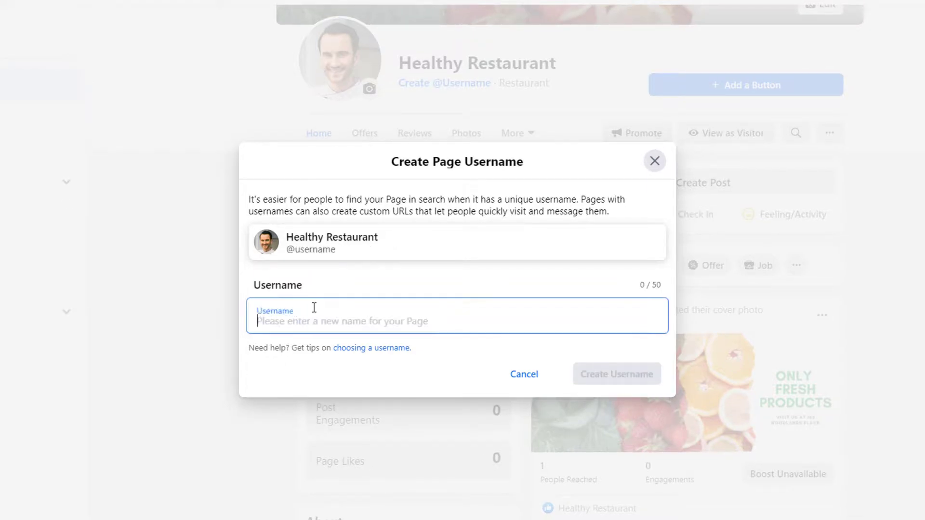
text(hello)
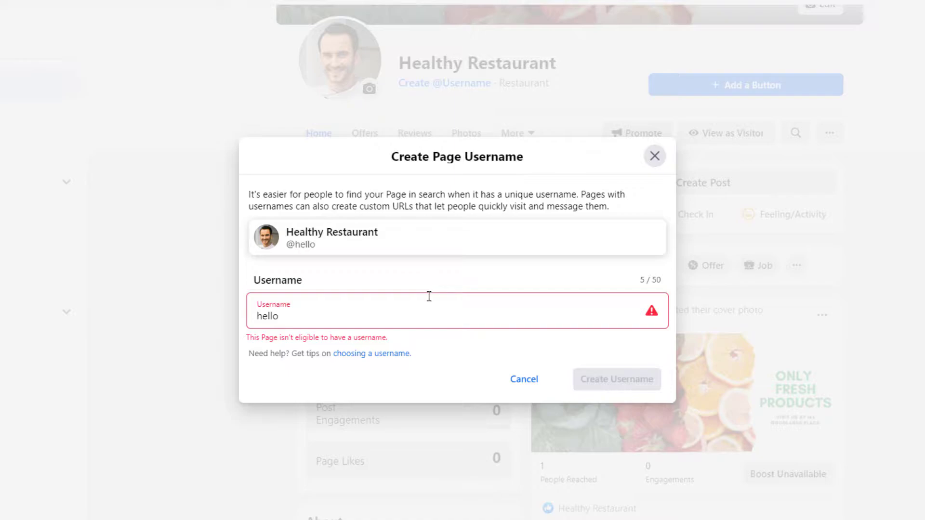
mouse_move(384, 343)
mouse_down()
mouse_move(247, 340)
mouse_move(396, 336)
mouse_up()
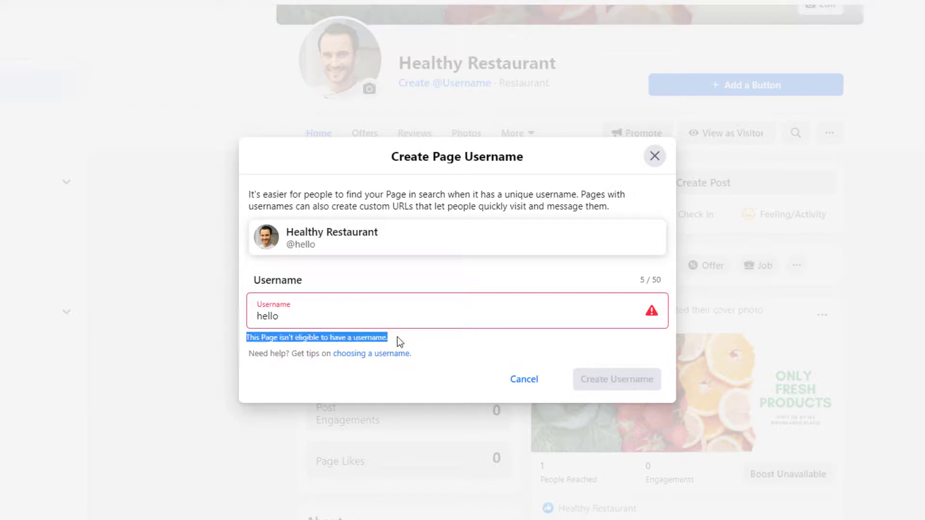
click(455, 348)
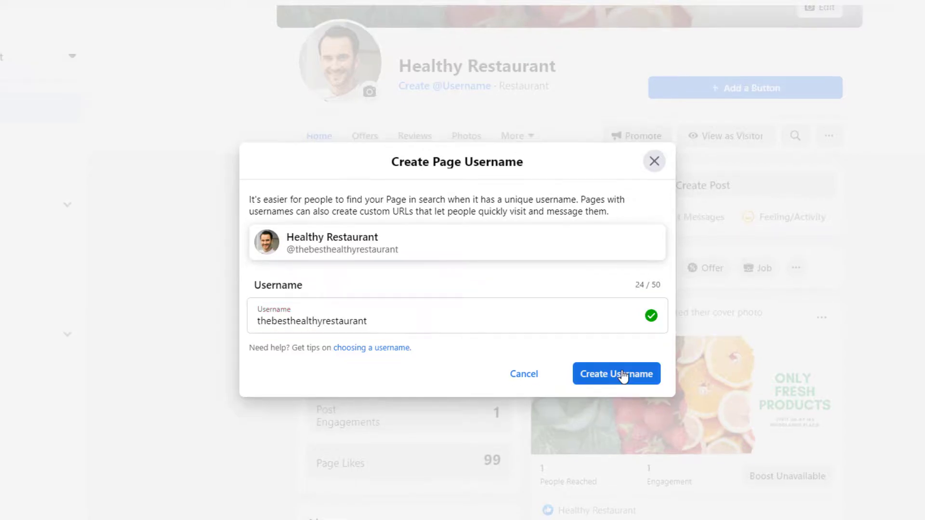
click(623, 374)
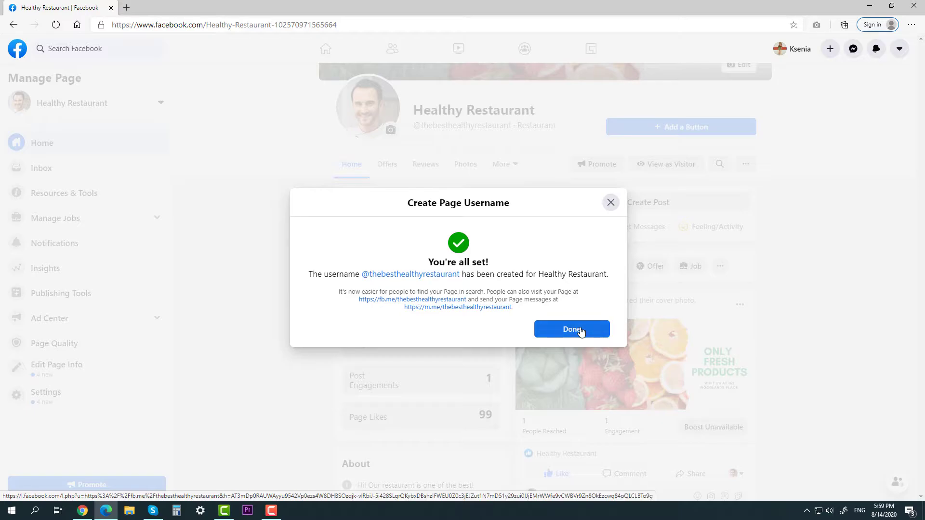
click(571, 329)
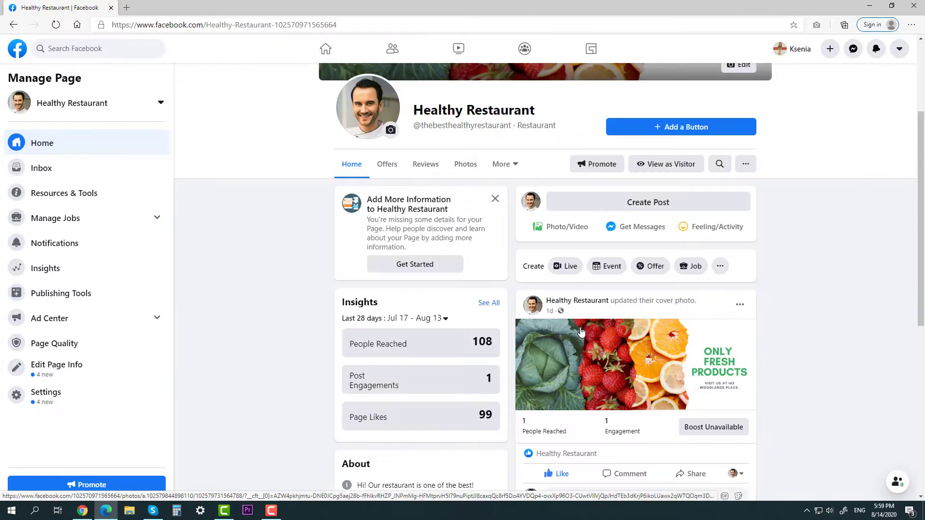
In Edit Page Info, set the phone country to United States and paste the restaurant's phone number.
click(130, 365)
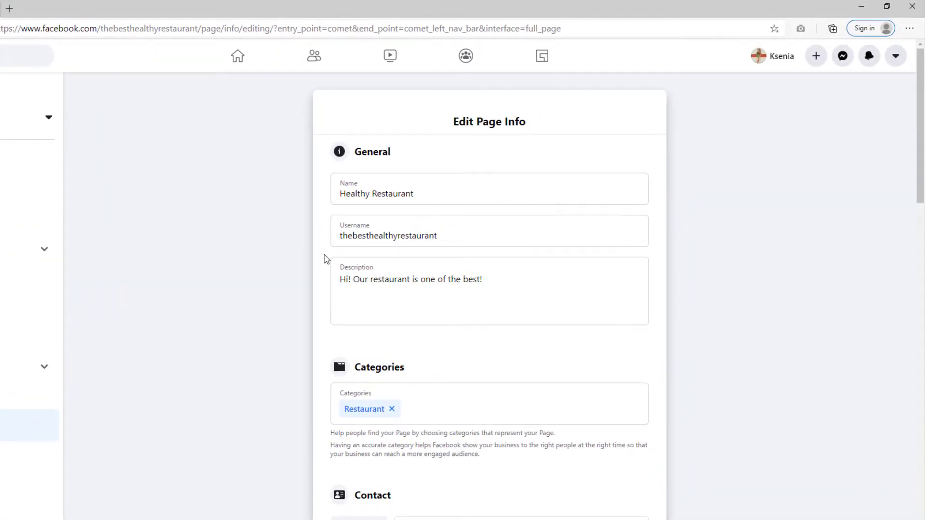
scroll(327, 262, down, 5)
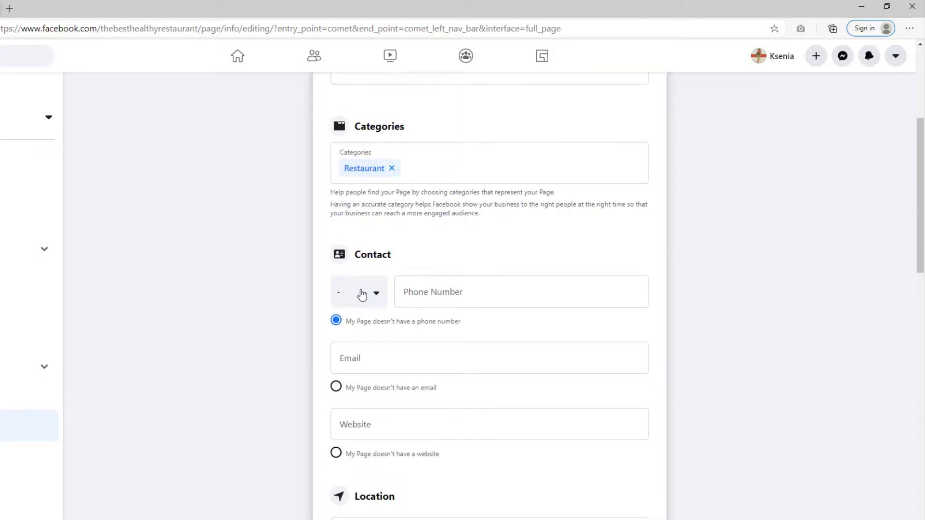
click(360, 293)
text(unite)
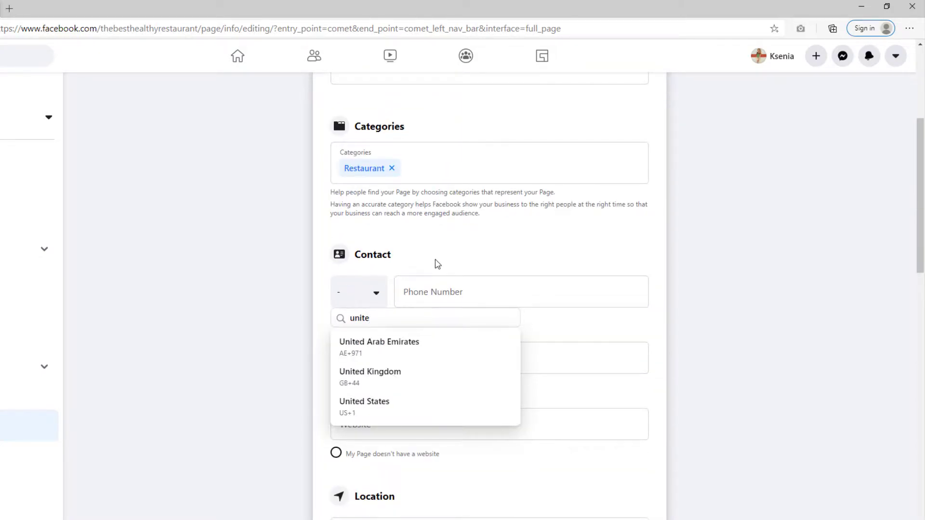
click(373, 404)
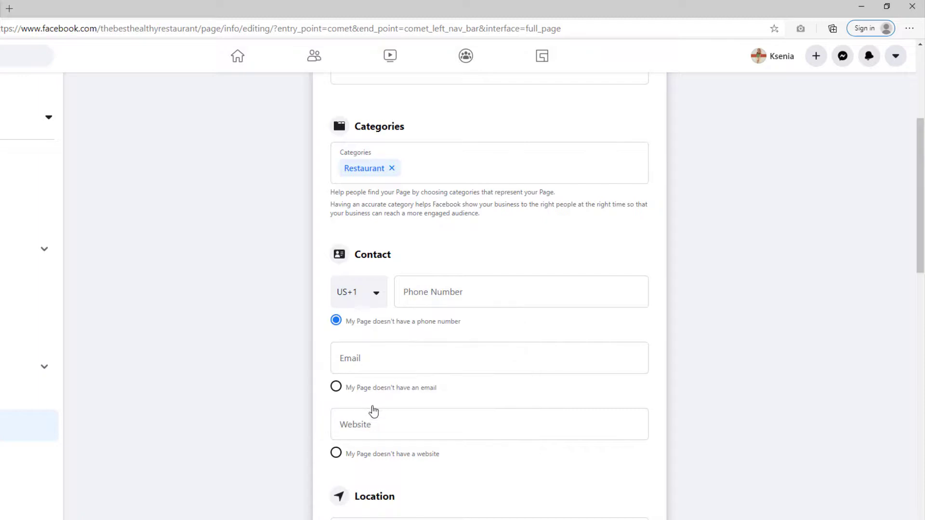
click(476, 278)
key(ctrl+v)
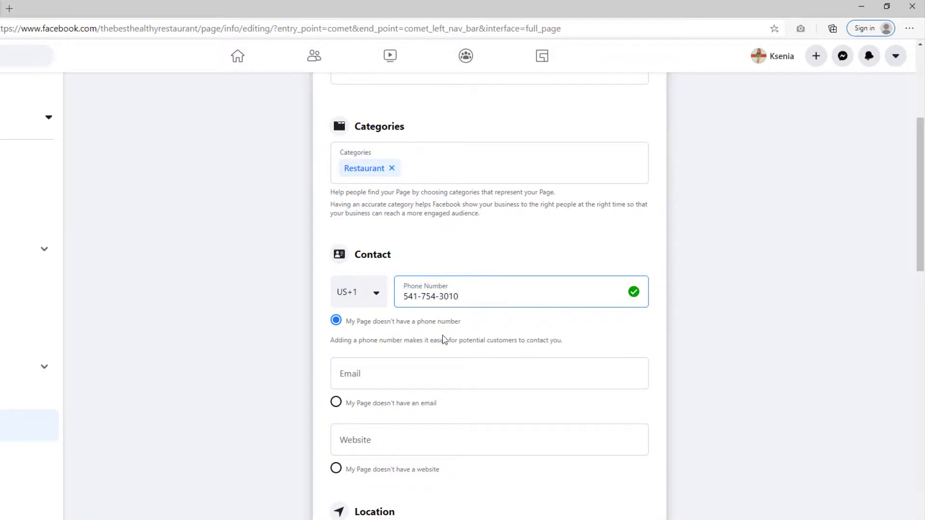
click(516, 353)
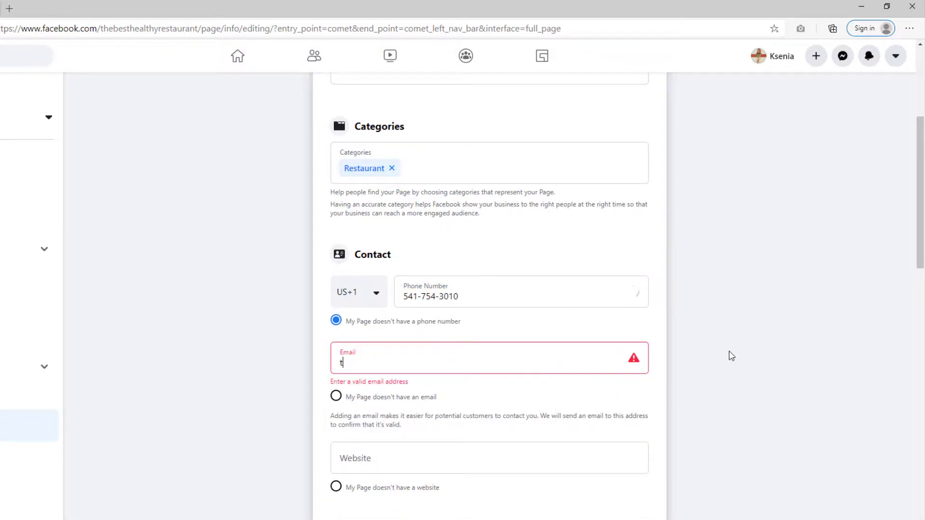
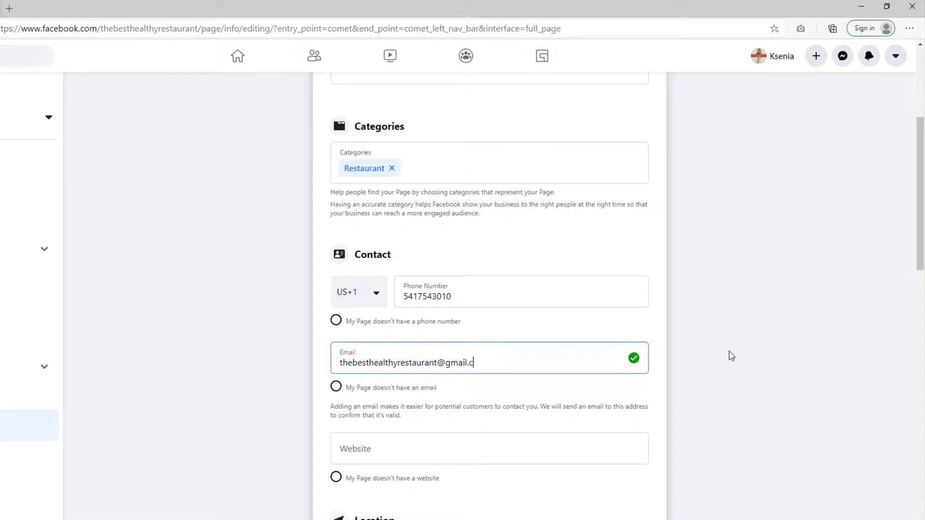
drag(436, 364, 340, 363)
key(ctrl+c)
click(586, 434)
text(www.)
key(ctrl+v)
text(.com)
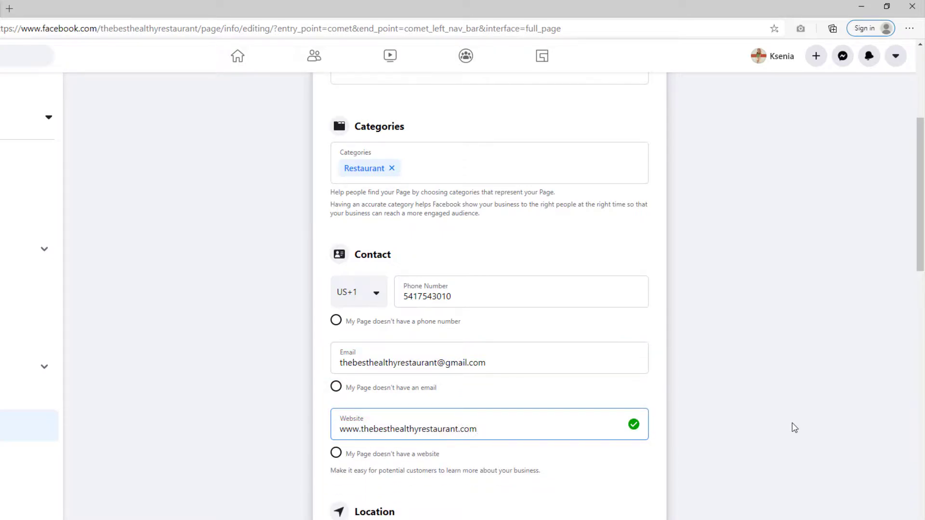
click(792, 427)
scroll(493, 363, down, 5)
Enter the restaurant's street address.
click(401, 291)
text(Ocean Drive)
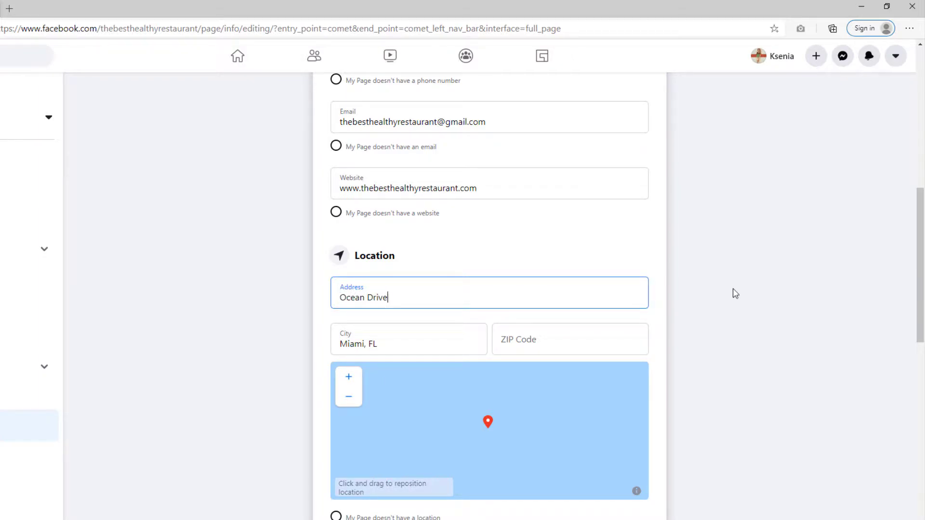
click(735, 294)
scroll(735, 294, down, 3)
scroll(735, 294, down, 6)
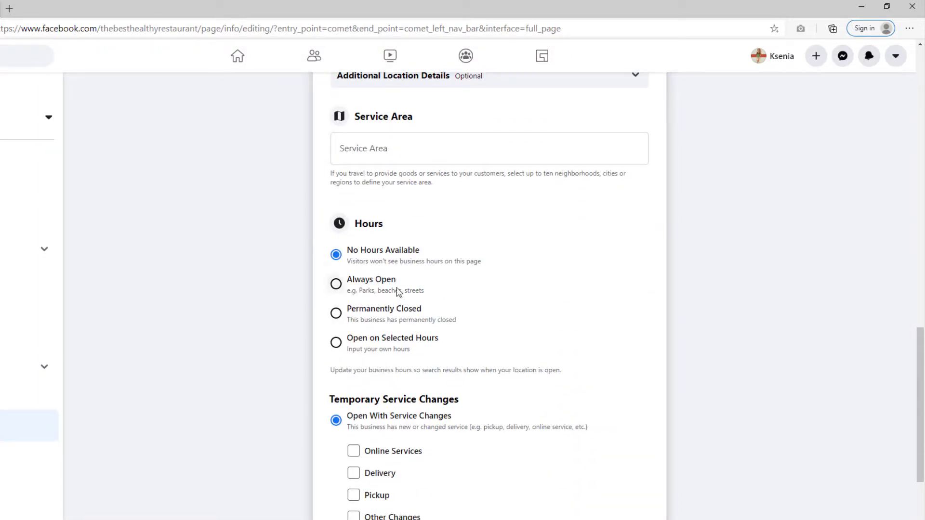
Set the Page to open on selected hours, Monday 12:00 AM to 3:45 PM.
click(385, 342)
scroll(454, 268, down, 3)
click(460, 217)
click(453, 246)
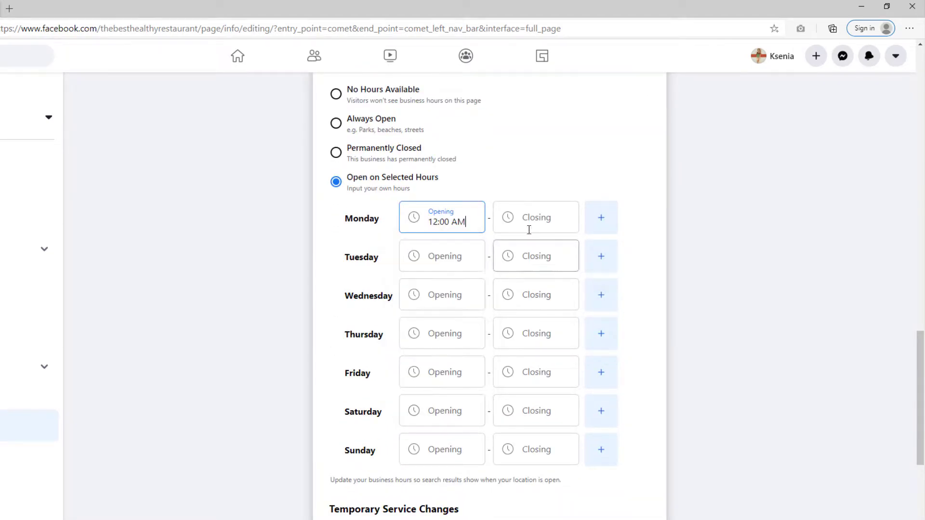
click(529, 220)
scroll(534, 366, down, 9)
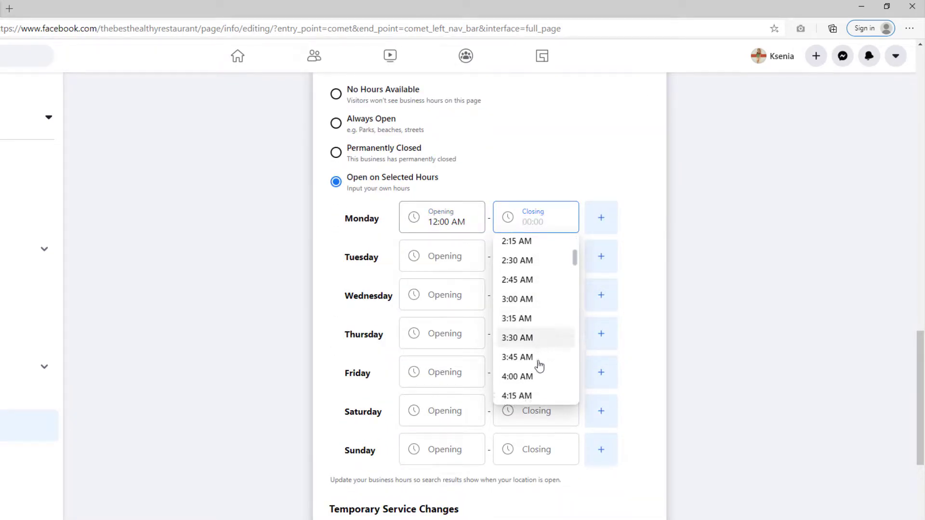
drag(574, 289, 570, 347)
click(535, 364)
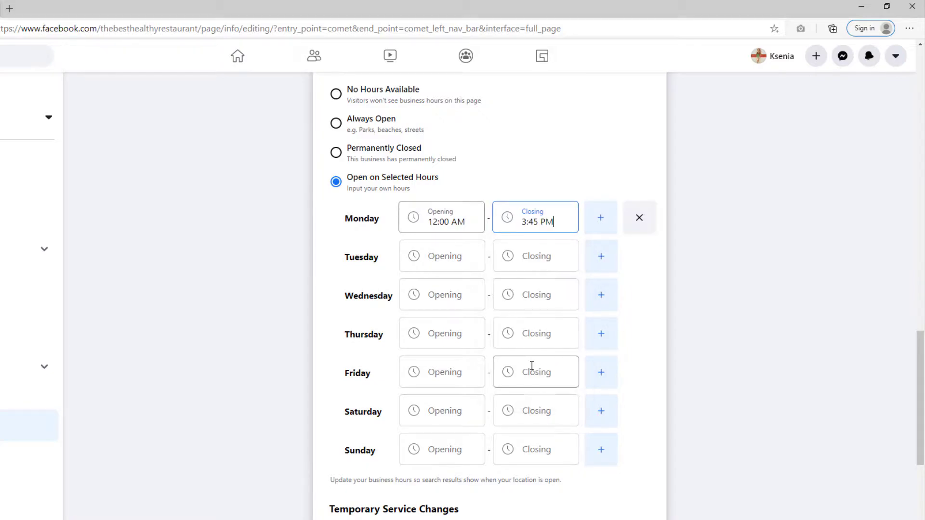
Mark that the restaurant offers Online Services.
scroll(451, 226, down, 5)
click(362, 238)
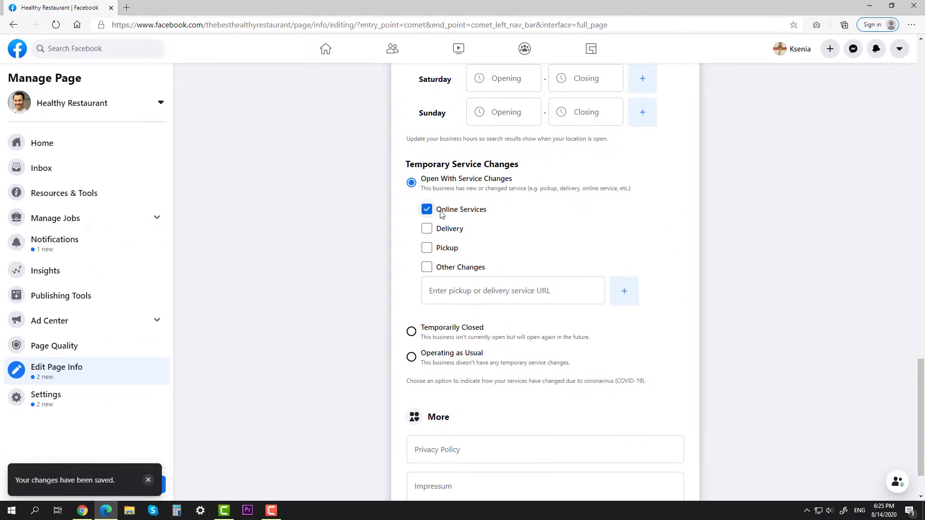
scroll(451, 289, down, 1)
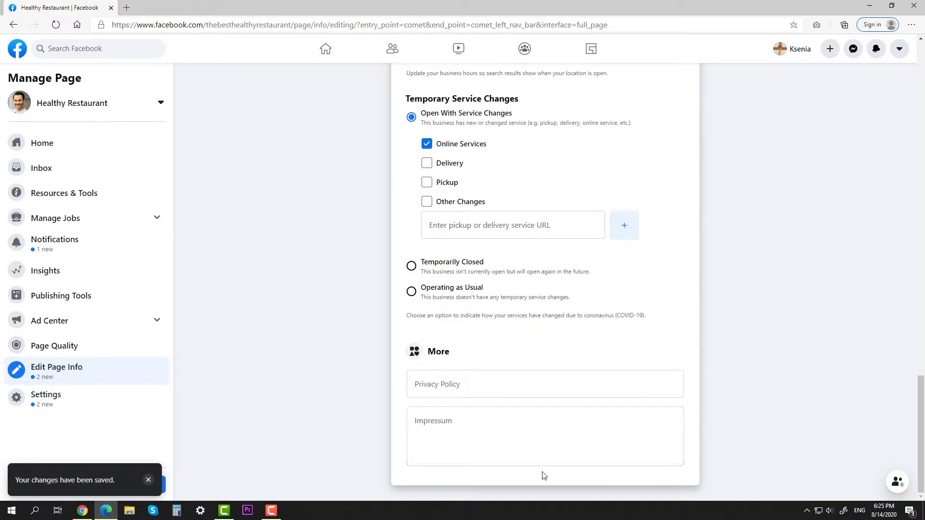
Return to the Page home and open its About section from the More menu.
click(46, 148)
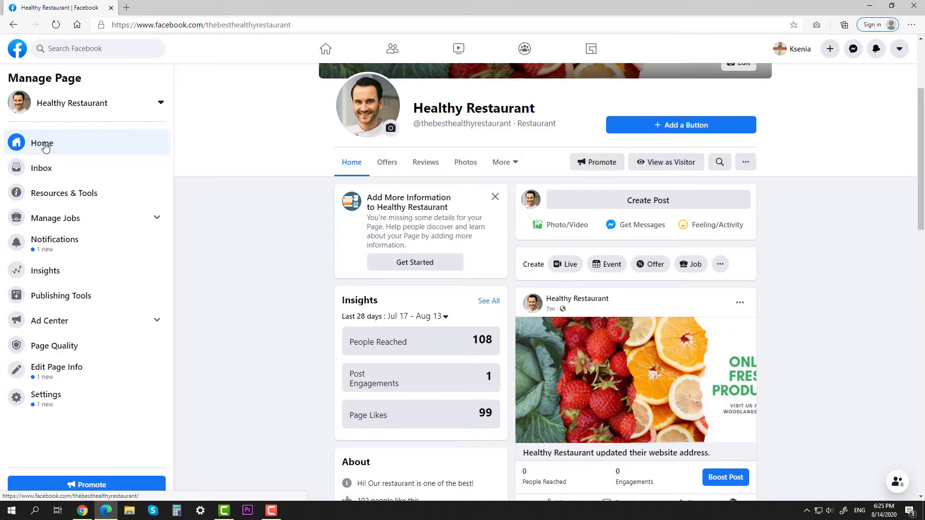
click(511, 163)
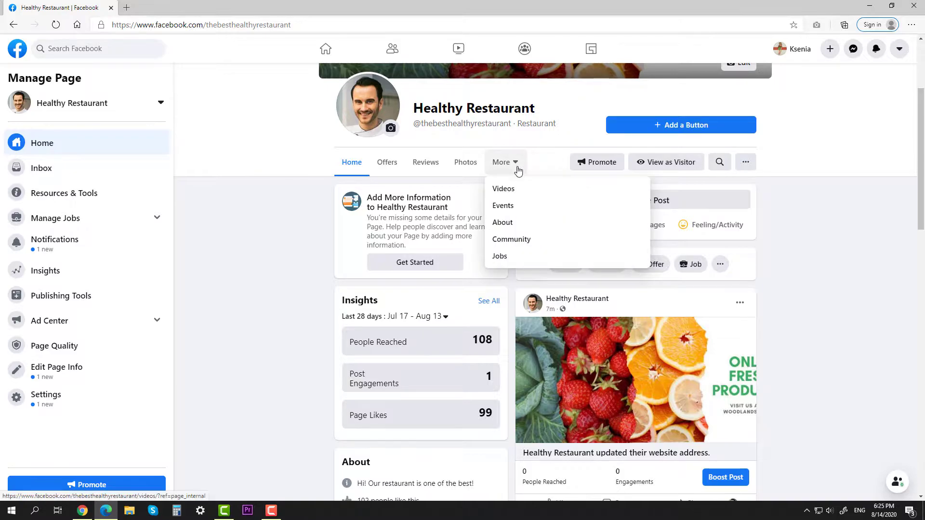
click(506, 224)
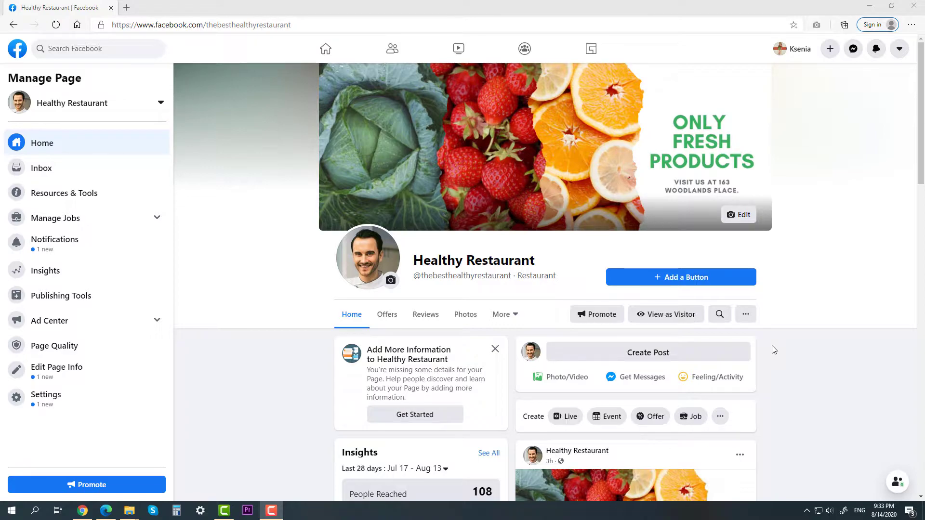
Start a new post, previewing several backgrounds before leaving it plain.
click(722, 355)
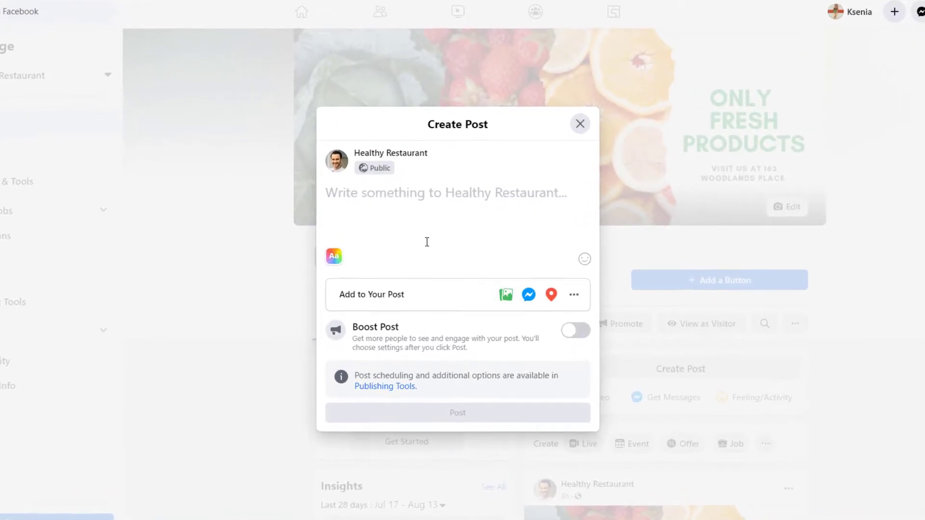
click(334, 257)
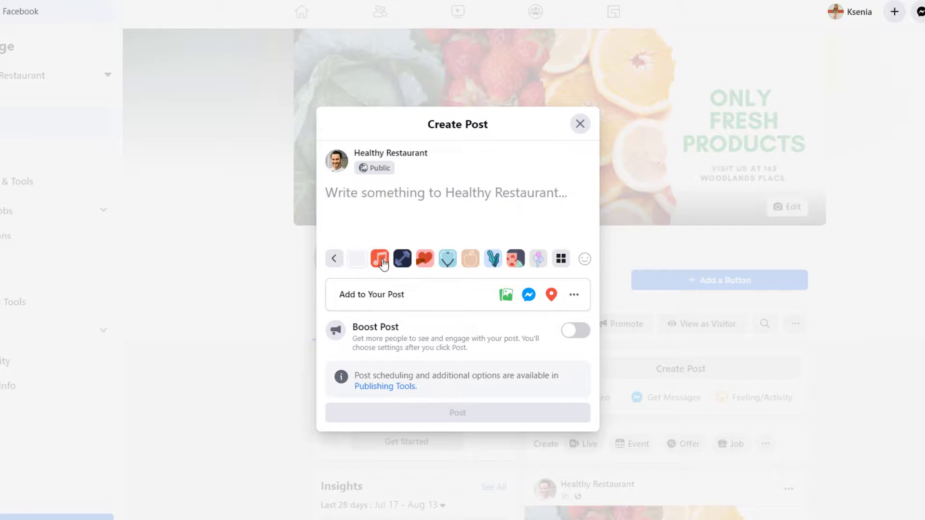
click(380, 261)
click(402, 293)
click(424, 293)
click(492, 294)
click(511, 297)
click(443, 294)
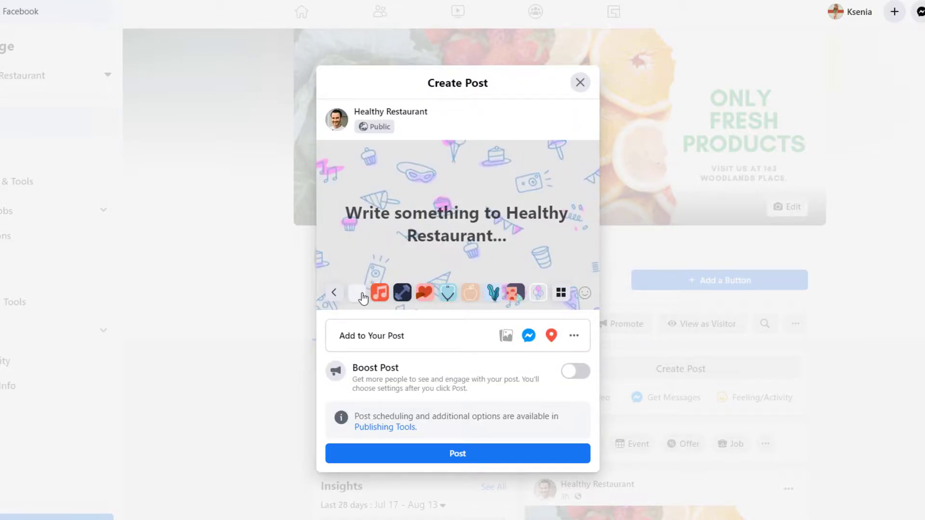
click(359, 291)
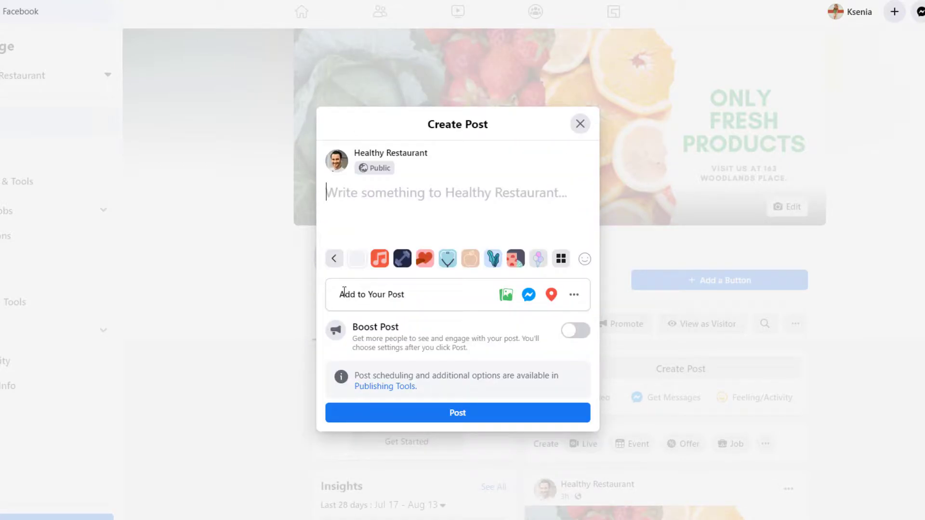
Publish '20% off at Crisp Salads!' with the restaurant photo and a sunglasses emoji.
click(386, 198)
key(ctrl+v)
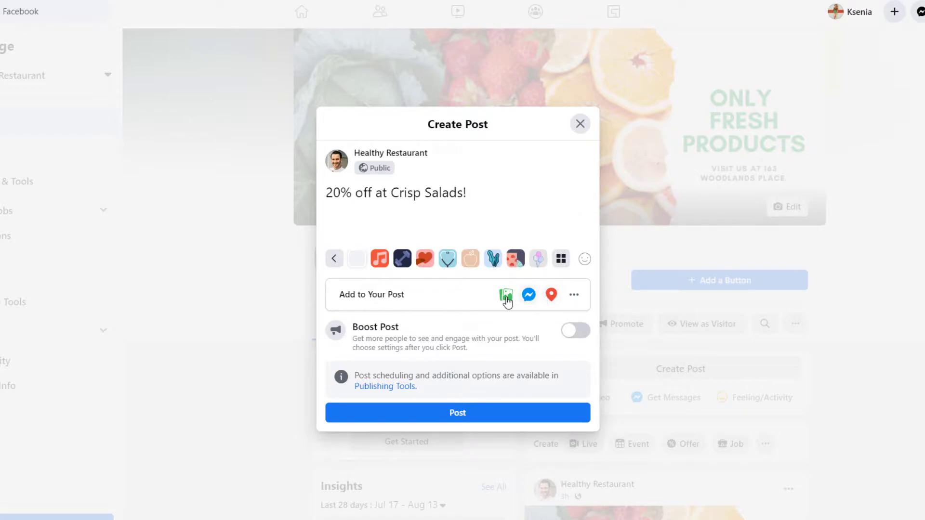
click(505, 294)
double_click(327, 113)
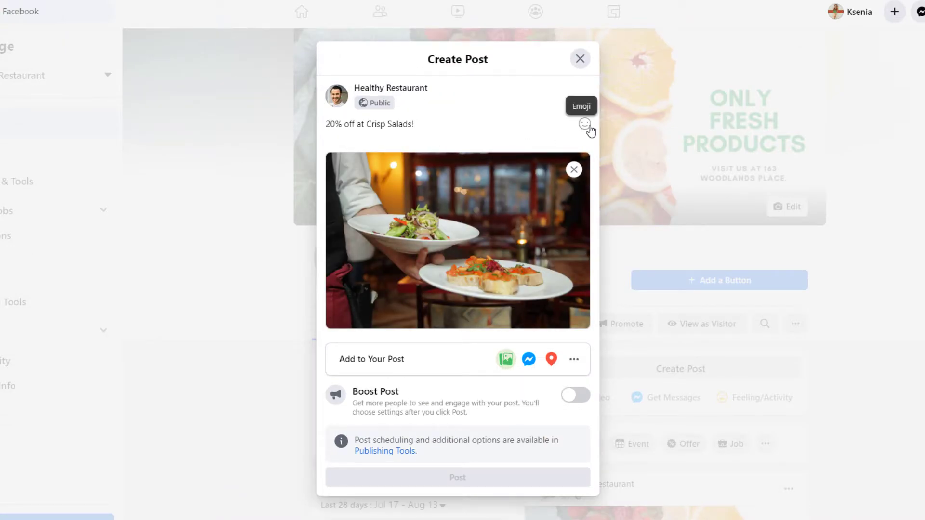
click(585, 124)
click(530, 164)
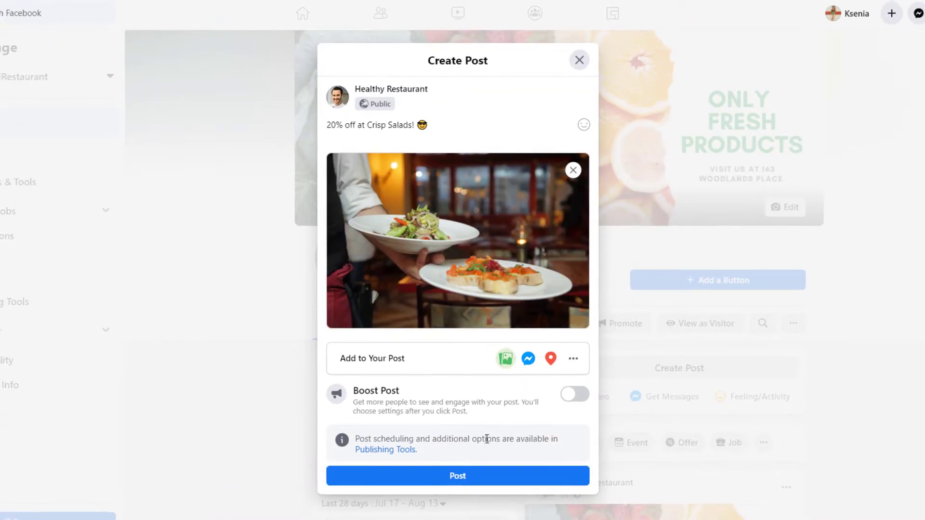
click(476, 477)
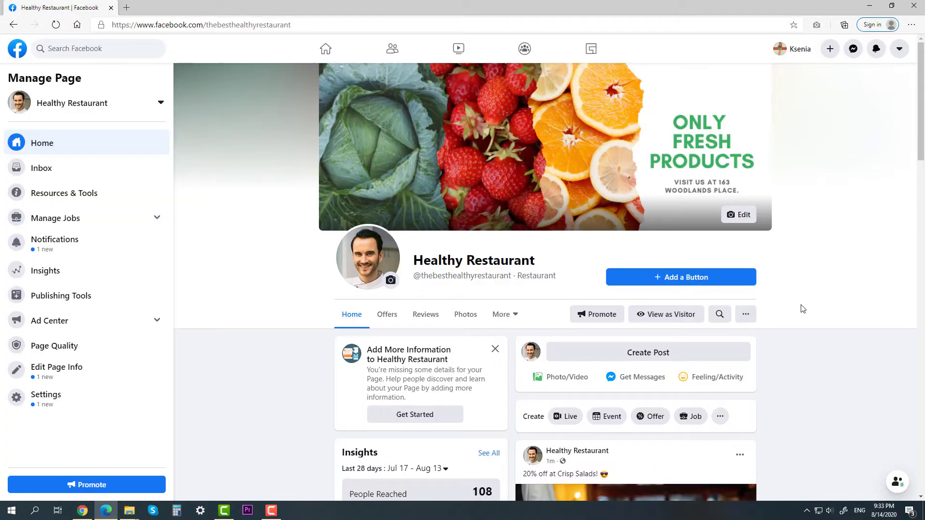
scroll(802, 309, down, 7)
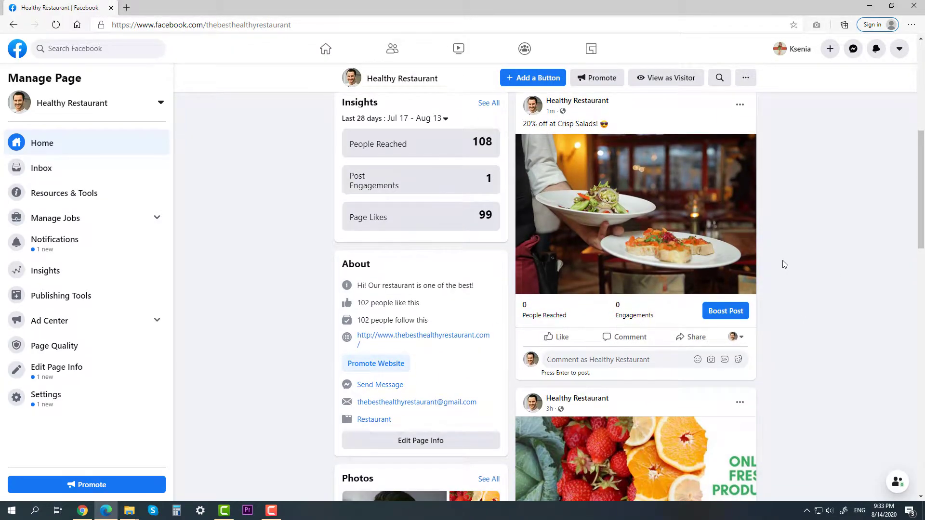
scroll(782, 262, up, 7)
Start a 'We deliver!' post and attach a photo to it.
click(660, 353)
text(We deliver!)
click(497, 289)
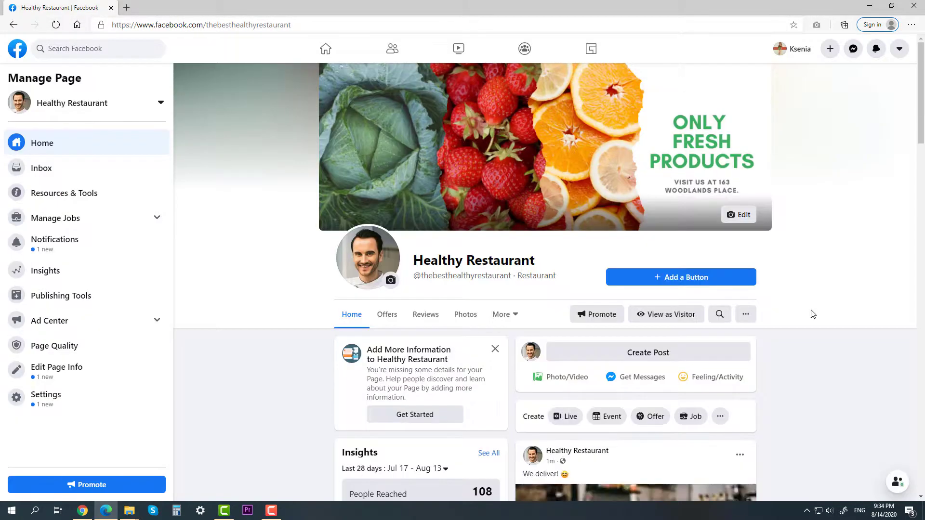
Publish 'Free pizza at Fridays!' with a pizza photo and an emoji.
click(648, 352)
text(Free piza)
key(BackSpace)
text(za at fridays!)
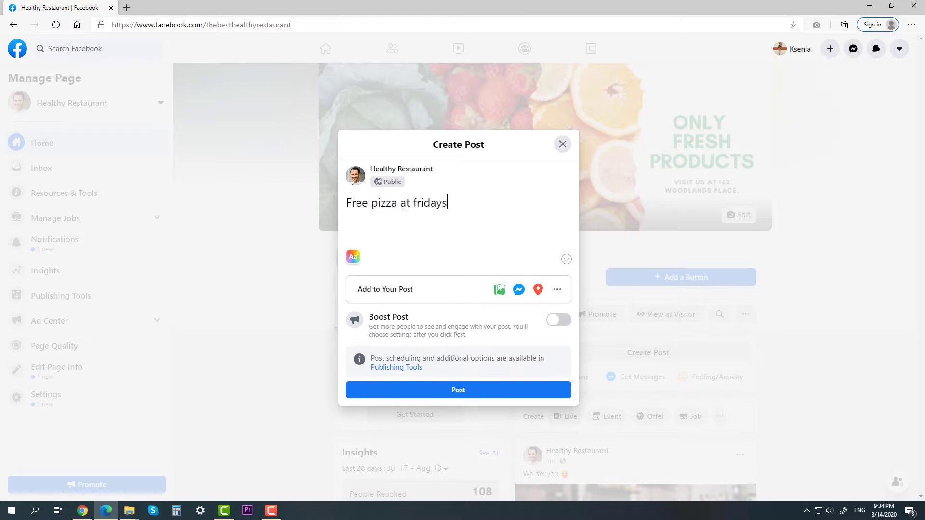
click(499, 289)
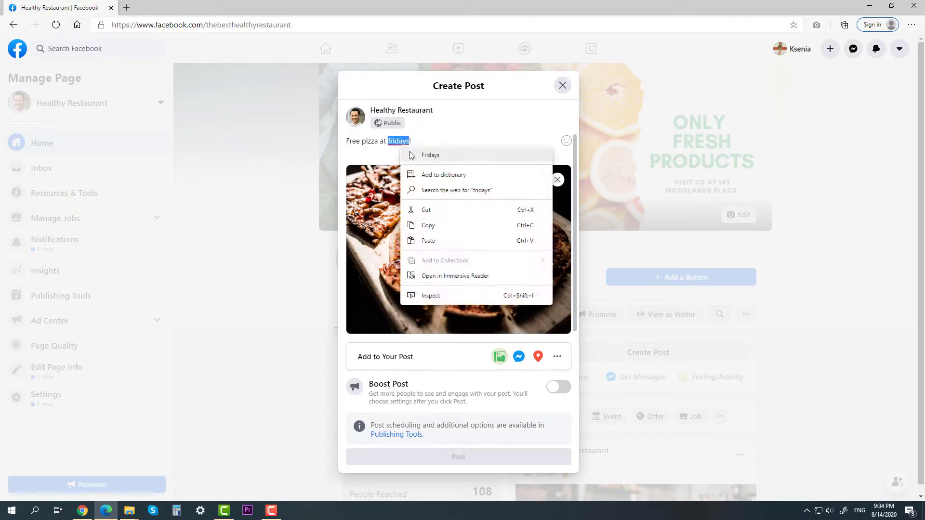
click(412, 155)
click(566, 140)
click(520, 177)
click(458, 456)
scroll(798, 320, down, 6)
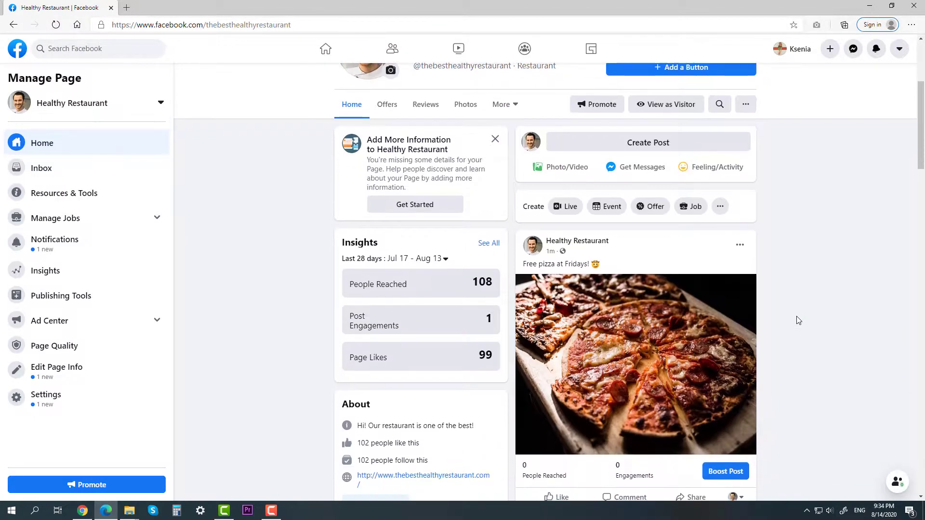
scroll(923, 166, up, 1)
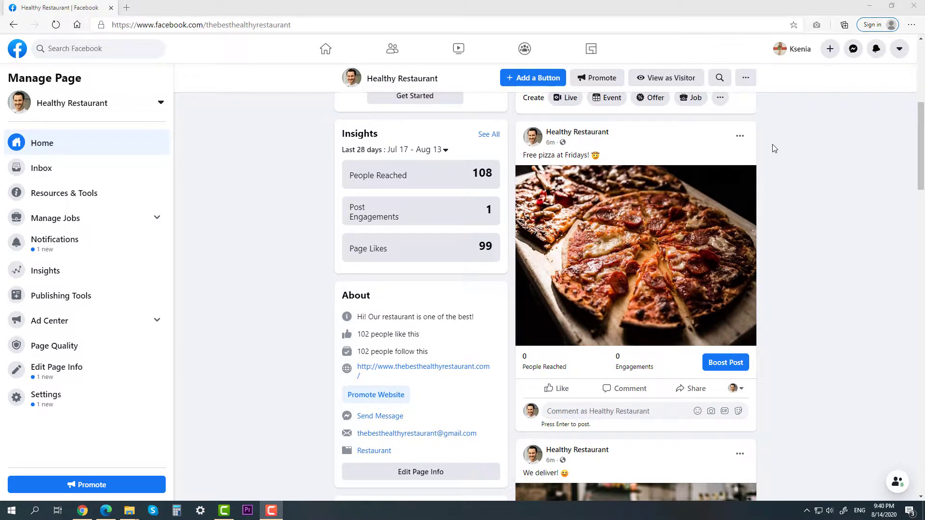
click(740, 137)
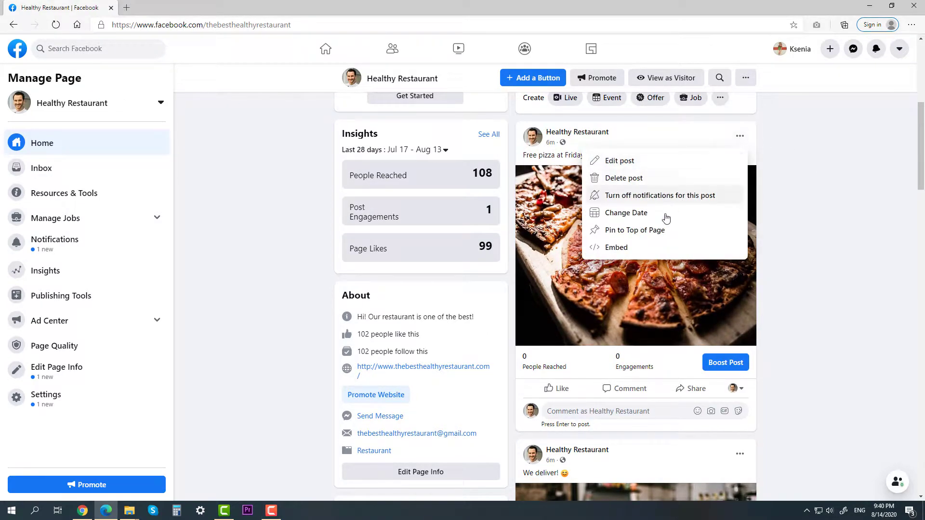
Pin the 'Free pizza at Fridays!' post to the top of the Page.
click(658, 230)
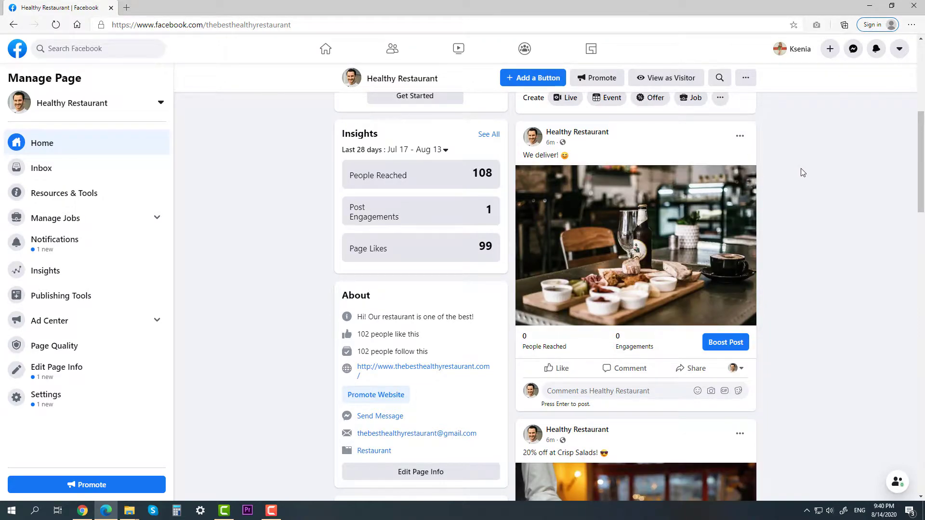
scroll(831, 166, up, 6)
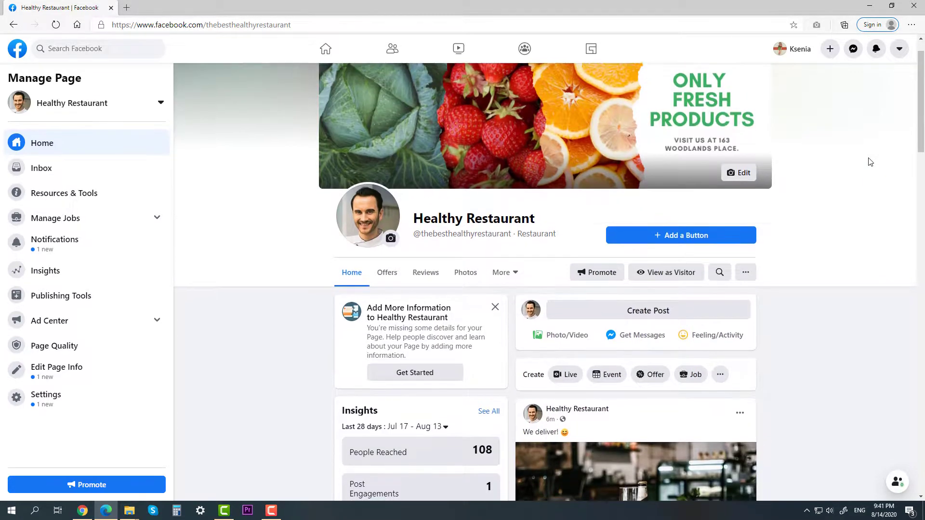
scroll(870, 162, down, 4)
scroll(869, 162, down, 5)
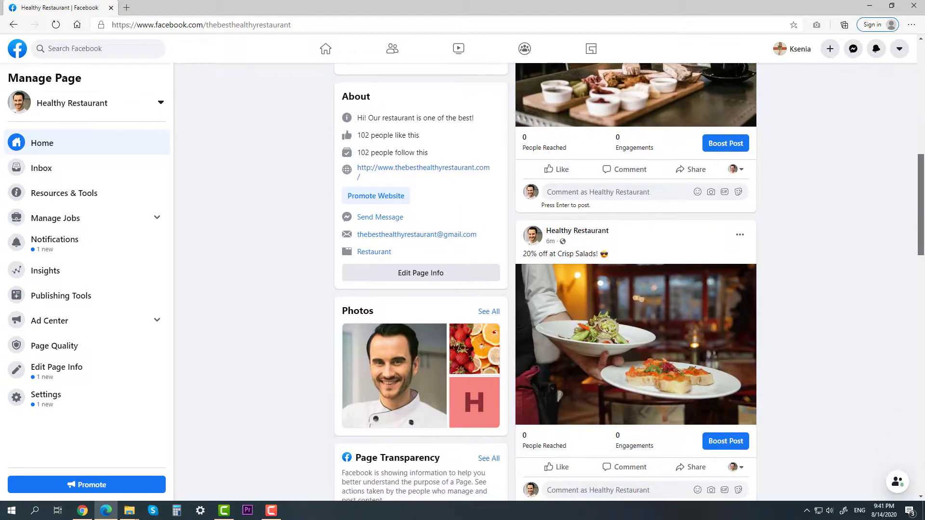
scroll(820, 169, up, 7)
Check in visitor view that the post is labelled PINNED POST, then exit.
click(675, 186)
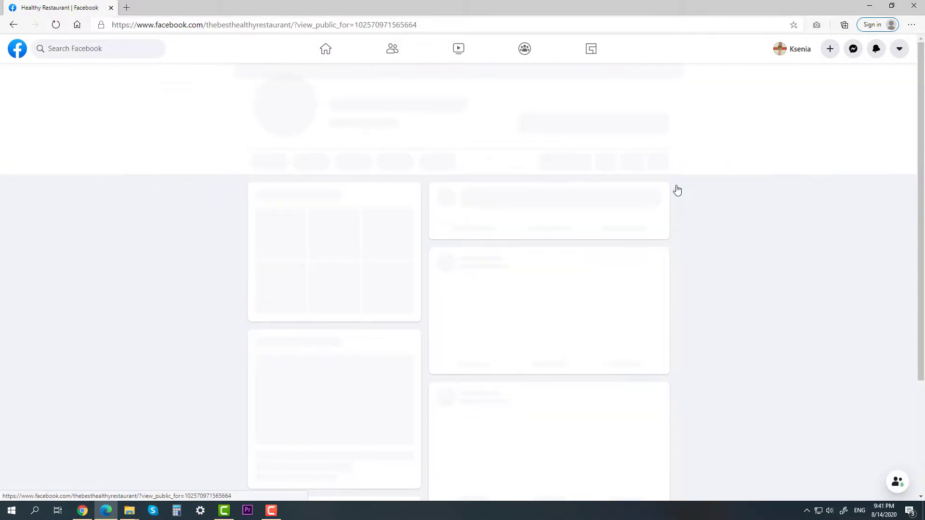
scroll(728, 248, down, 3)
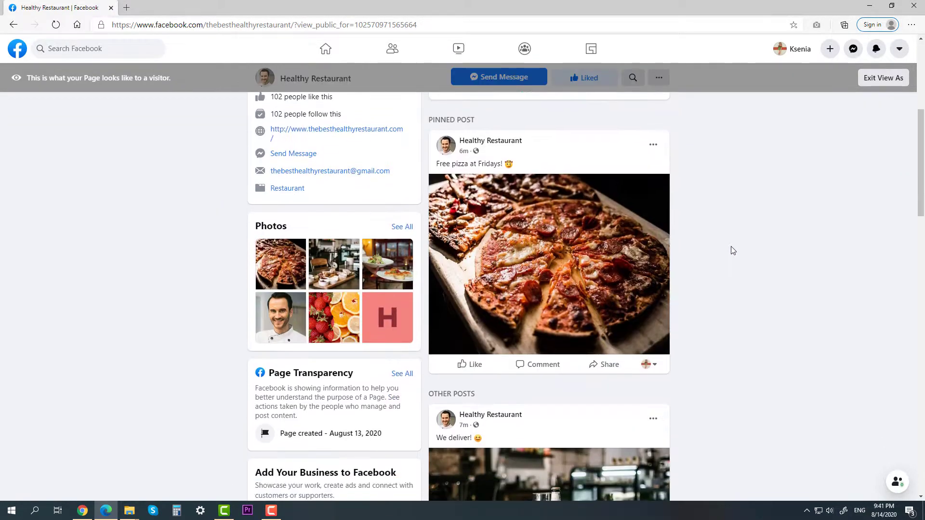
scroll(725, 248, up, 1)
drag(489, 195, 426, 192)
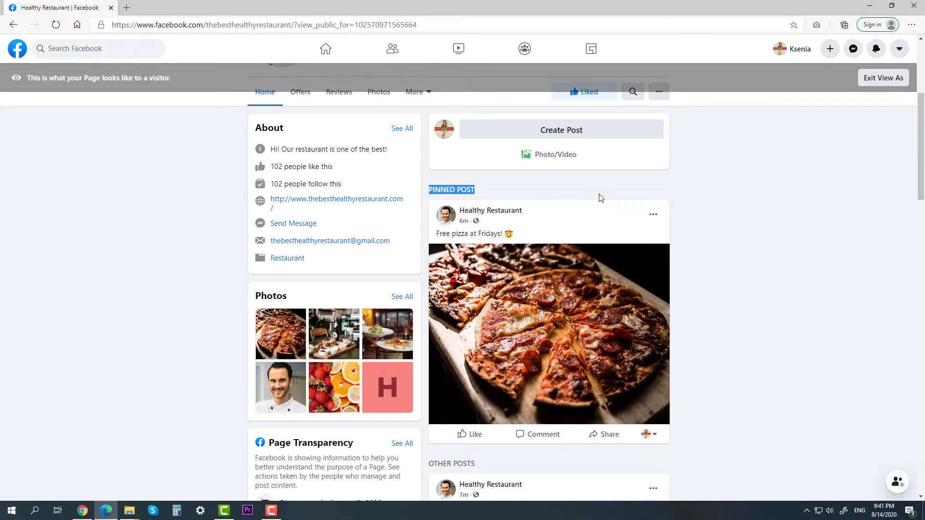
click(614, 197)
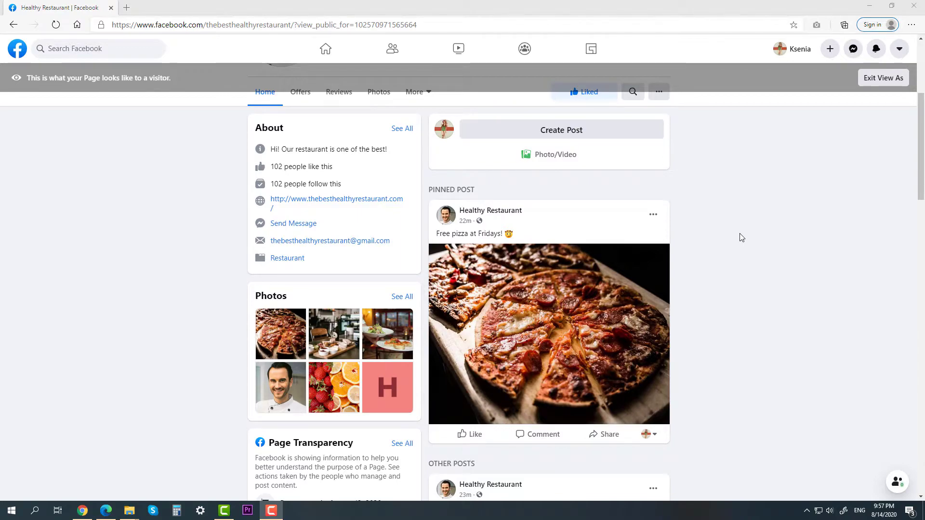
click(867, 78)
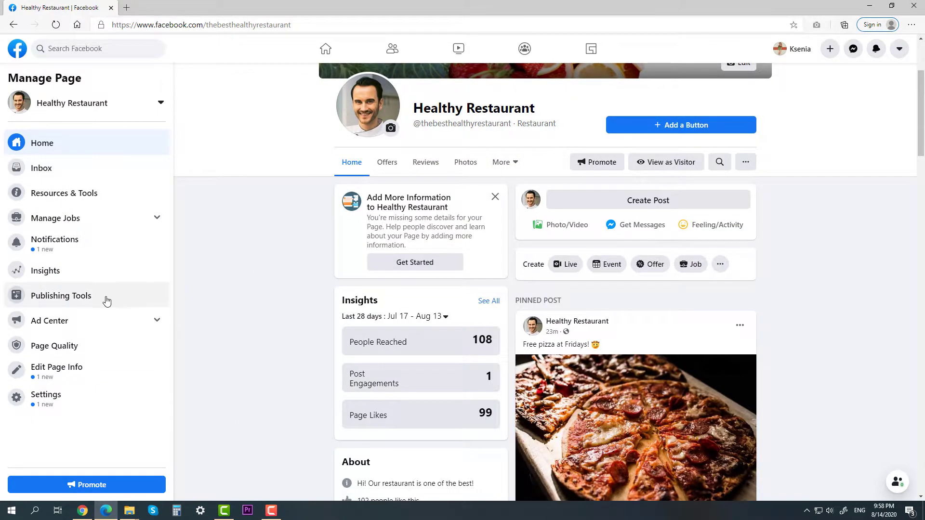
From Scheduled Posts, compose 'We're always happy to see you!' with an uploaded photo.
click(107, 300)
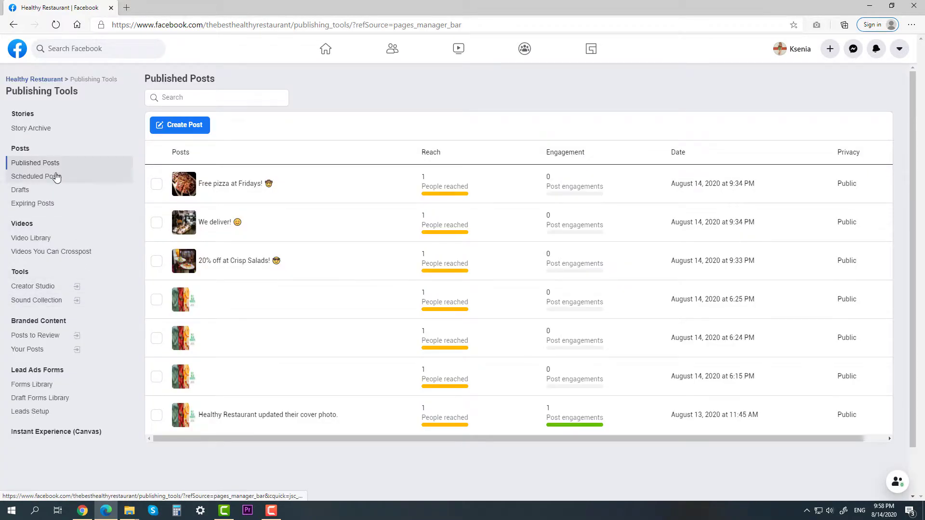
click(56, 177)
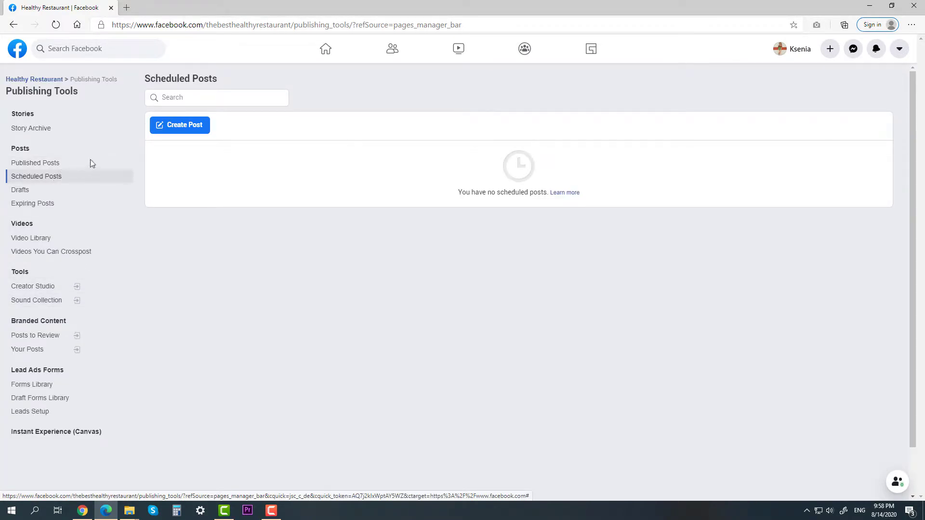
click(185, 126)
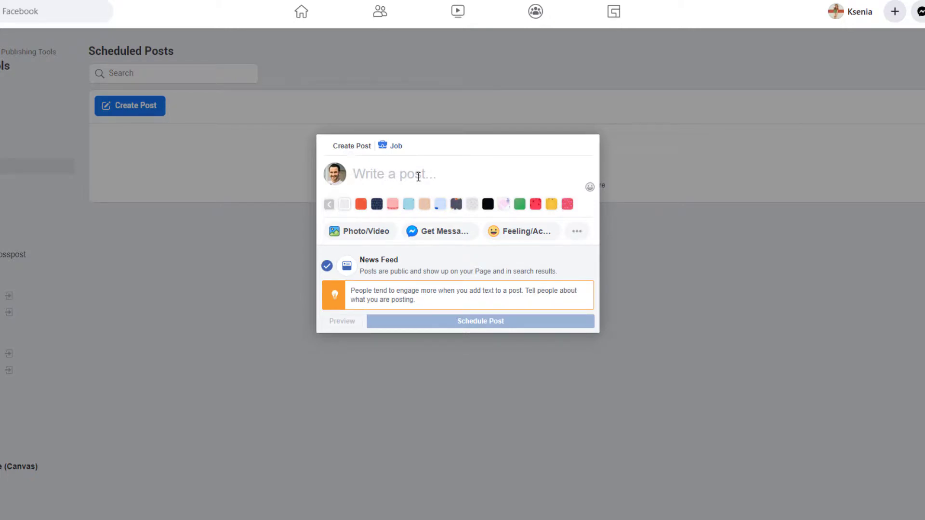
text(we're always happy to see you)
drag(364, 172, 354, 174)
text(W)
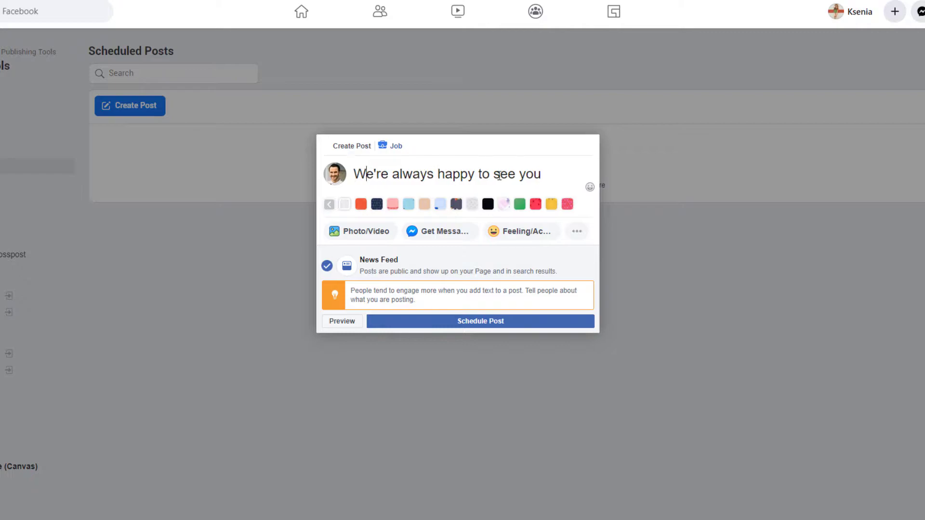
text(!)
click(337, 232)
click(427, 192)
double_click(494, 83)
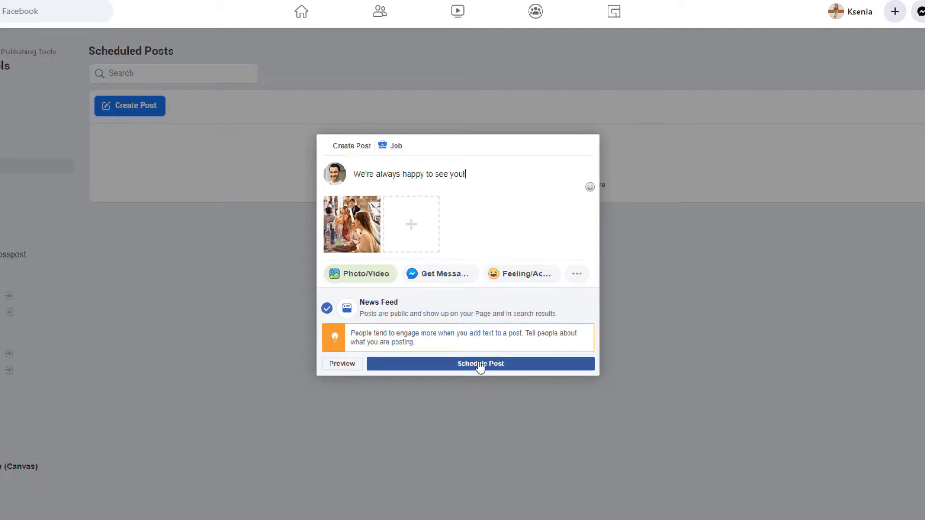
Schedule the post for August 15, 2020 at 10:19 PM and return to the Page home.
click(481, 364)
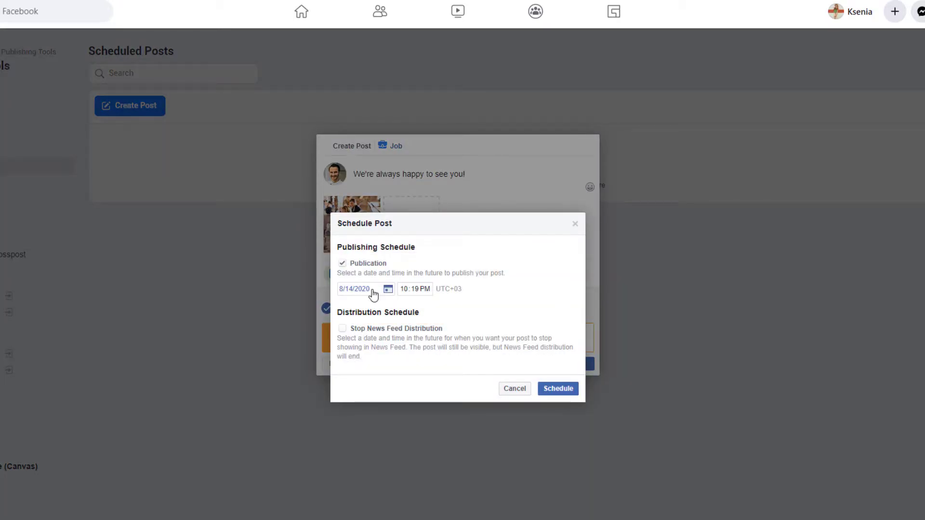
click(389, 288)
click(453, 364)
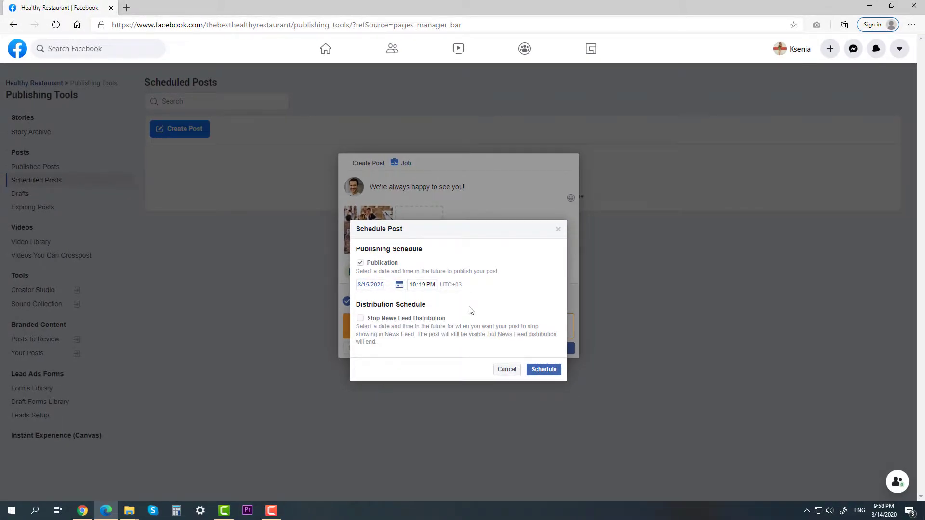
click(542, 368)
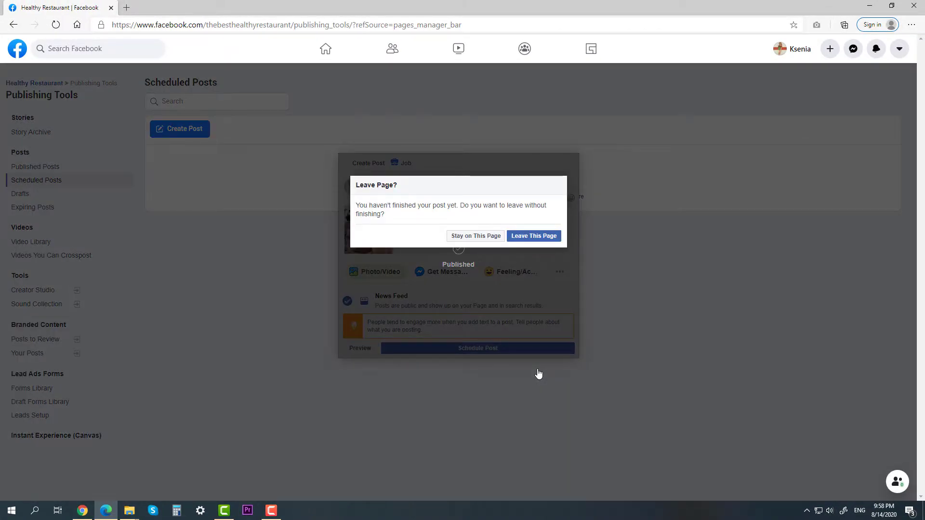
click(483, 236)
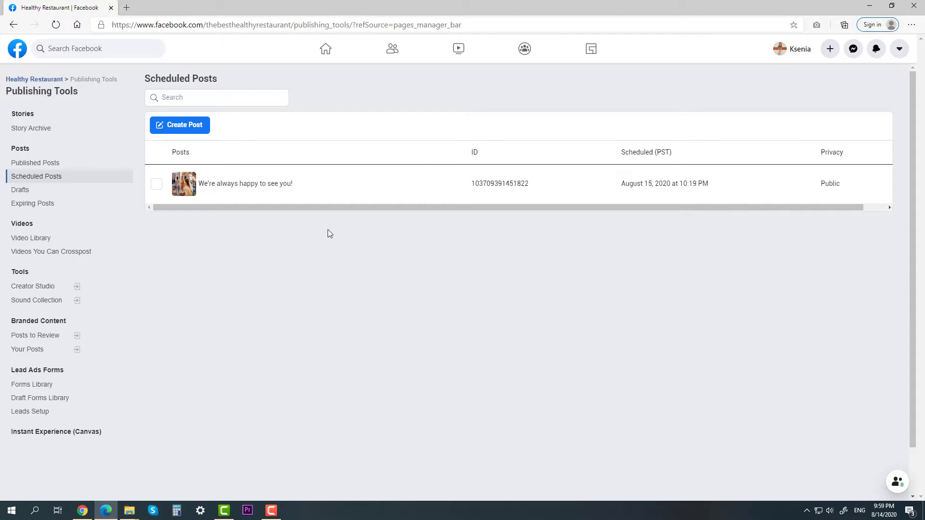
click(58, 79)
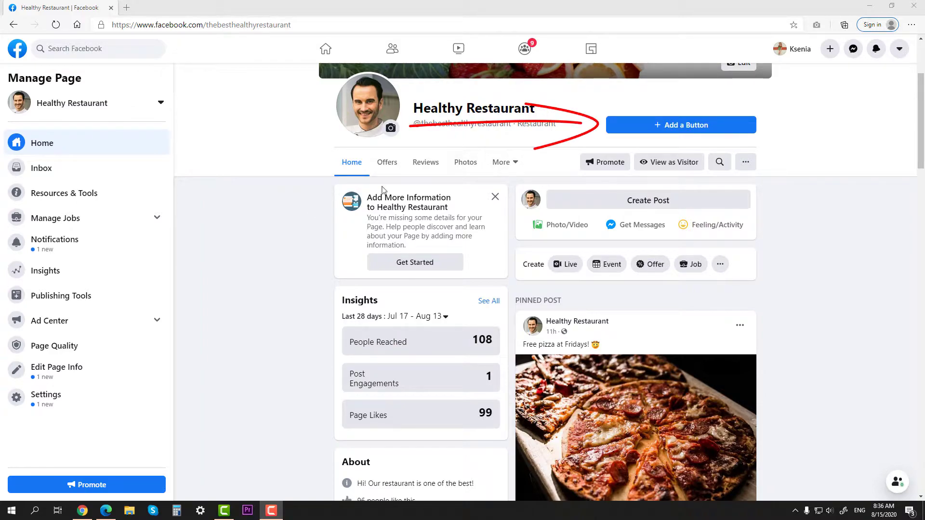
Add a Call Now button with the restaurant's phone number and preview it in visitor view.
click(651, 131)
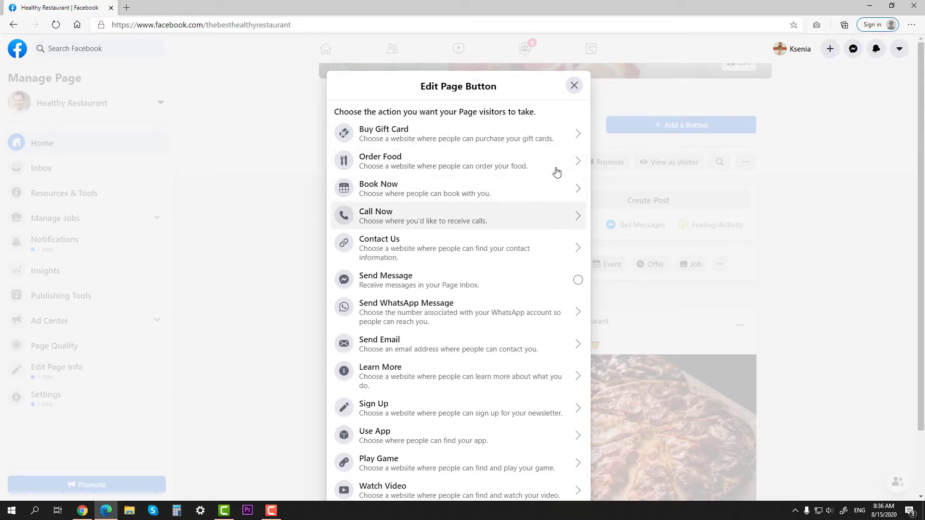
click(431, 218)
click(403, 248)
right_click(403, 248)
click(420, 343)
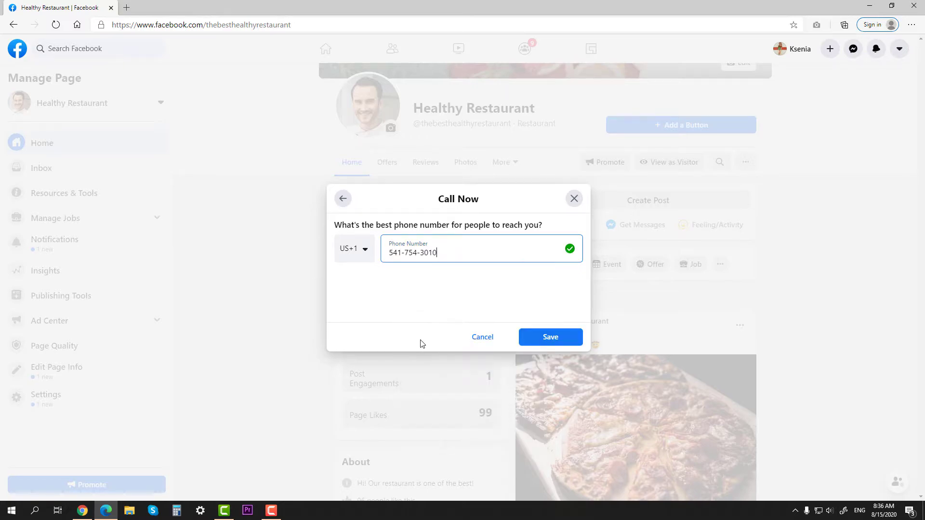
click(546, 339)
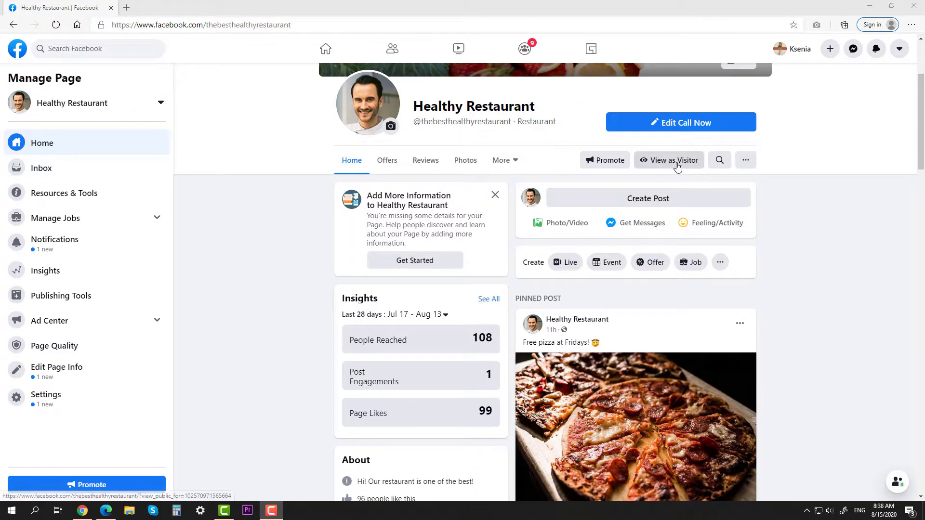
click(674, 163)
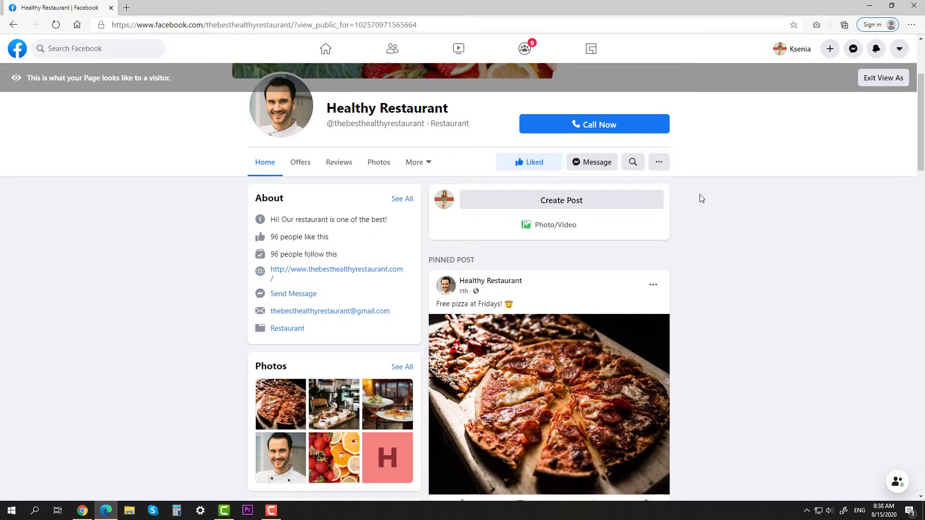
scroll(700, 198, up, 3)
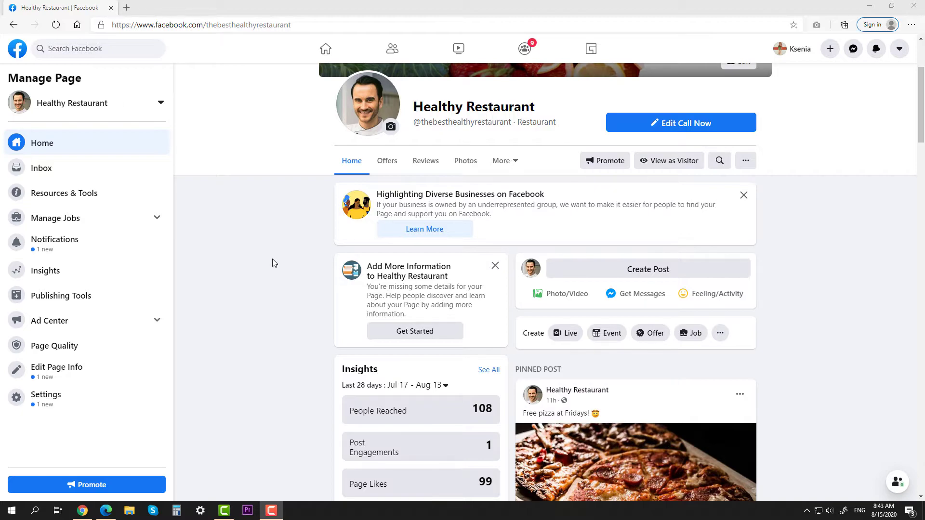
click(89, 411)
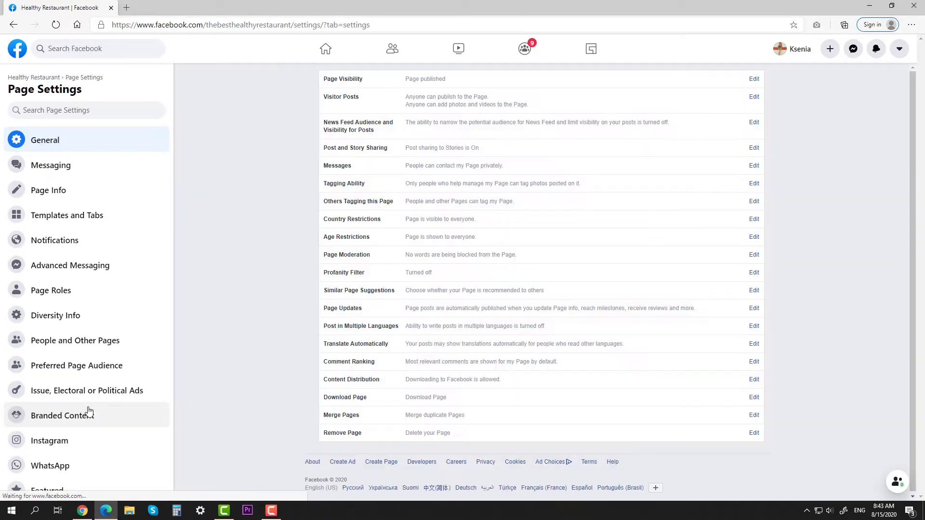
click(91, 220)
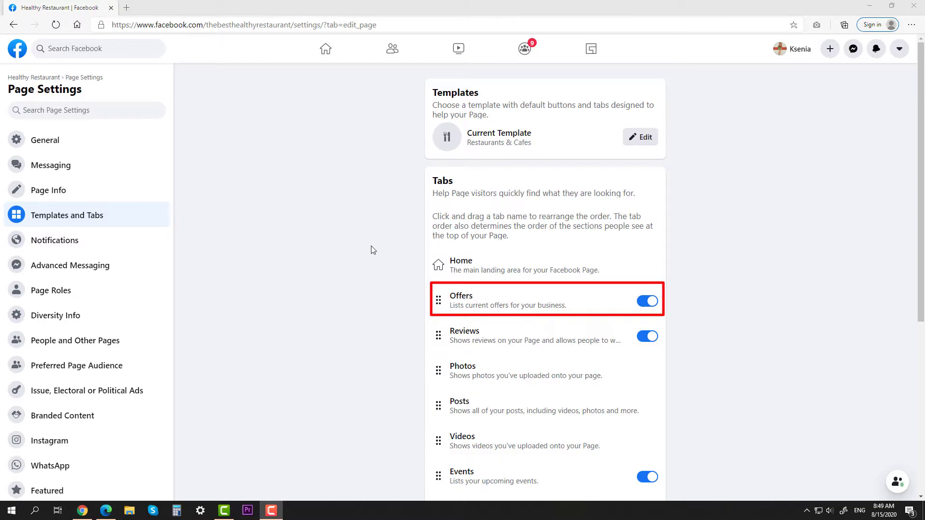
click(58, 78)
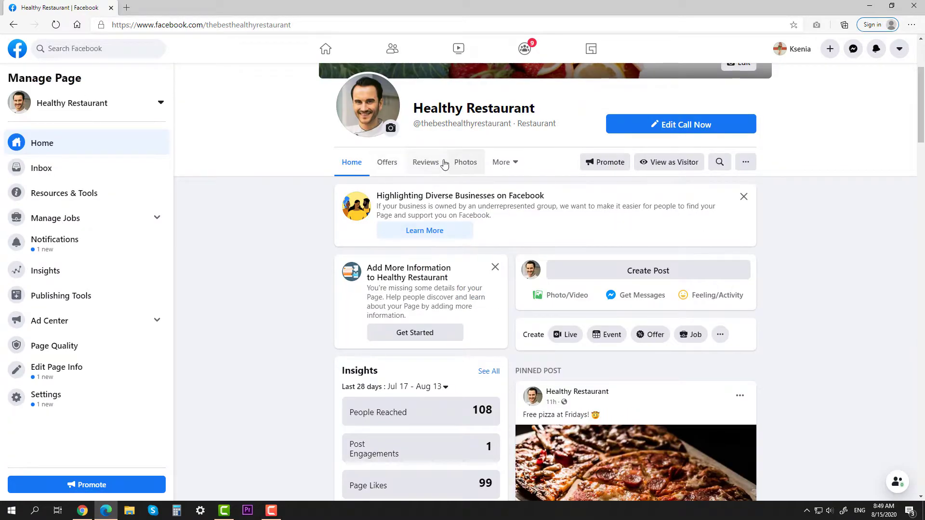
Start a new offer from the Offers section and set the discount type to Percentage Off.
click(386, 164)
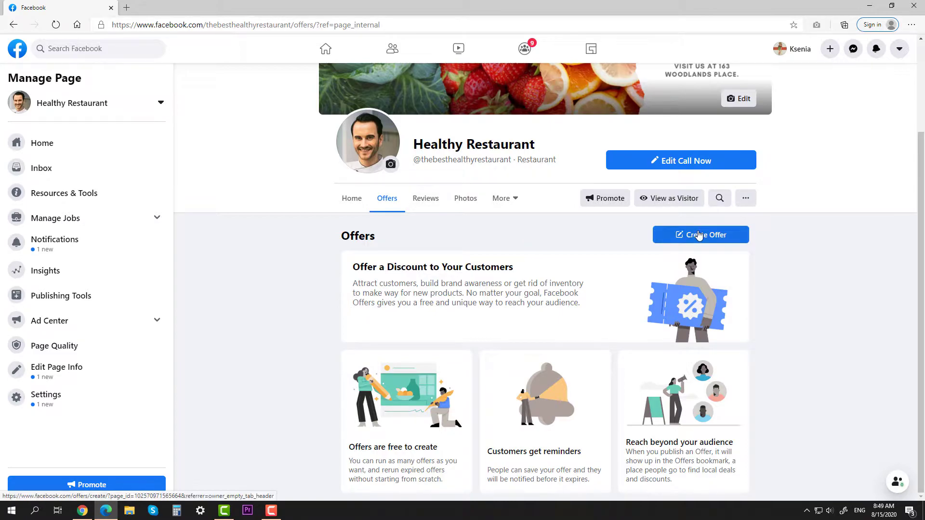
click(702, 240)
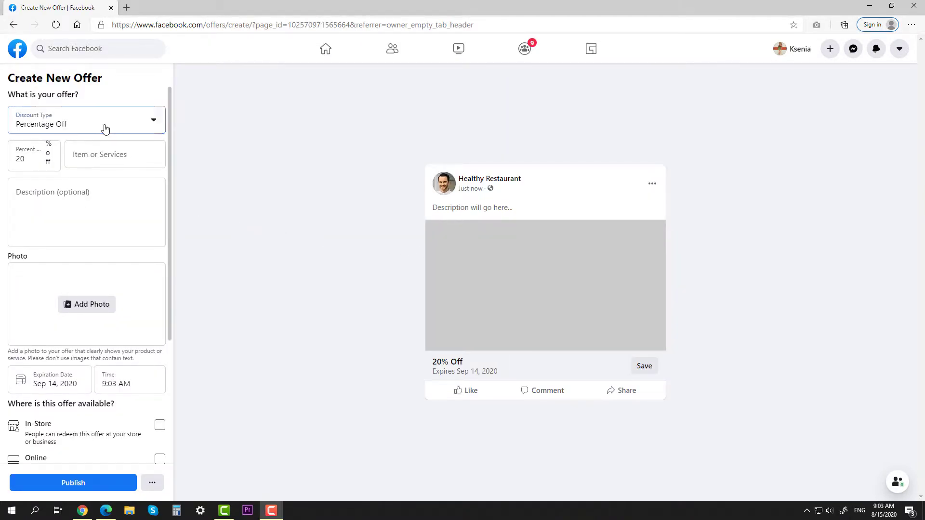
click(105, 126)
click(79, 162)
click(97, 125)
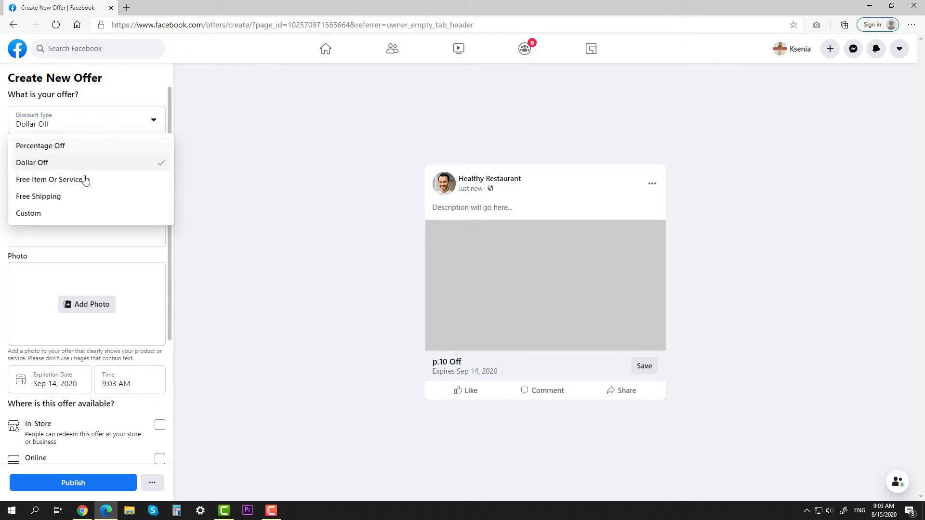
click(85, 180)
click(86, 129)
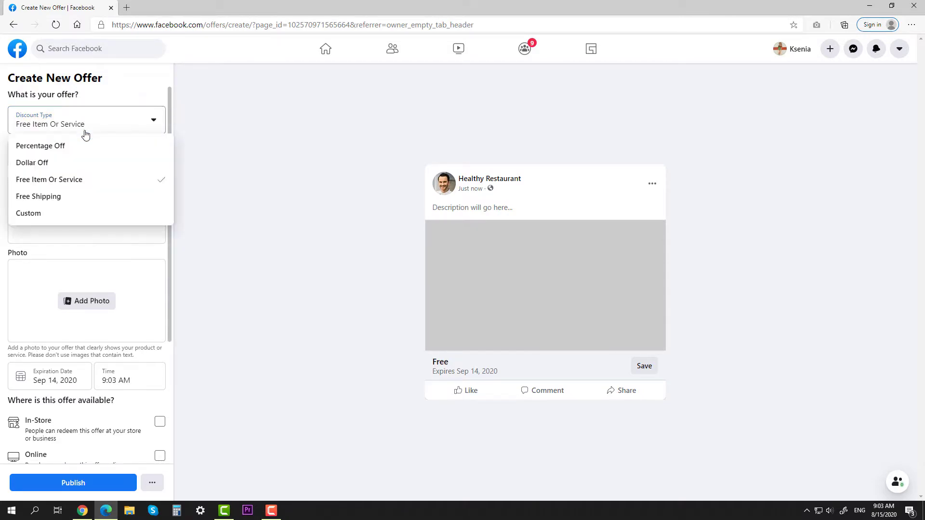
click(77, 197)
click(89, 131)
click(83, 146)
Fill in 10 percent off, item 'Pizza!', description '10% off on Pizz', and attach the pizza photo.
double_click(20, 158)
text(10)
click(105, 159)
text(Pizza!)
click(86, 189)
text(10% off on Pizz)
click(92, 304)
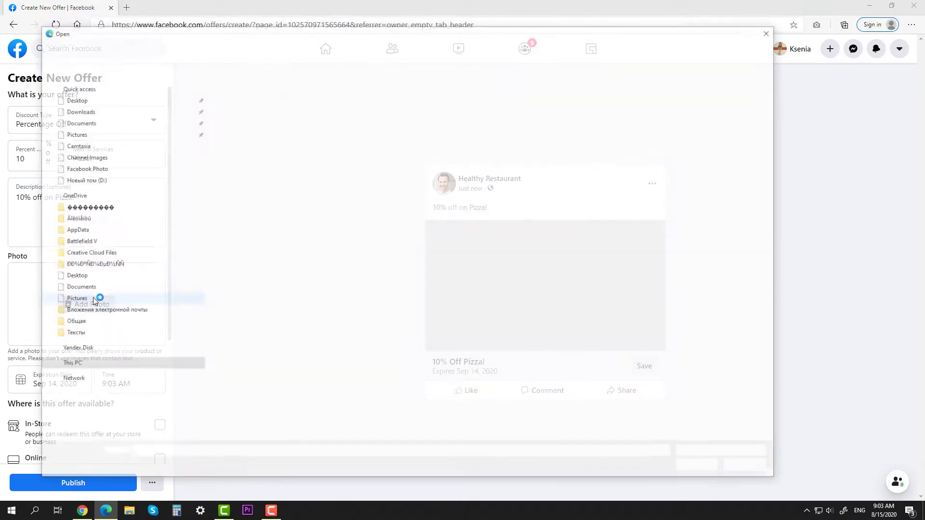
double_click(439, 107)
Set the offer to expire Sep 19 at 7:00 PM and make it redeemable in-store only.
click(72, 381)
click(135, 324)
click(112, 388)
scroll(130, 313, down, 20)
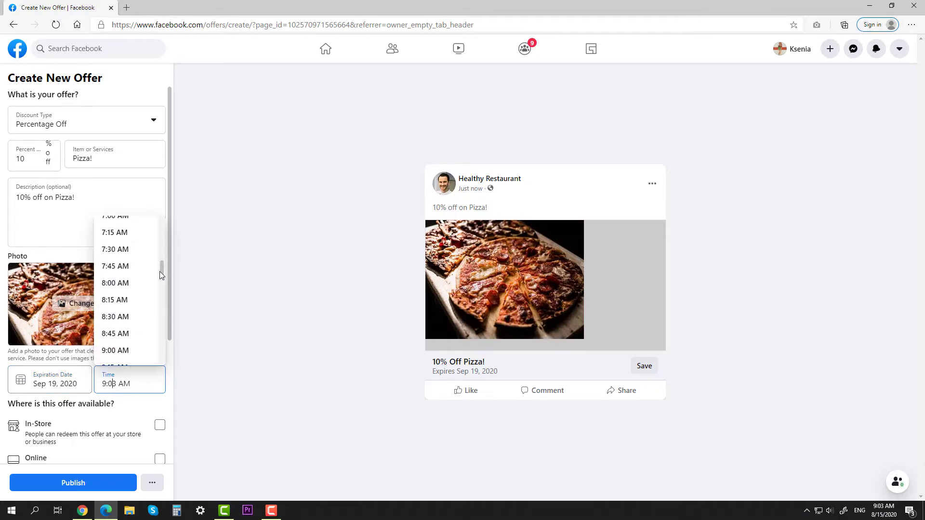
click(136, 326)
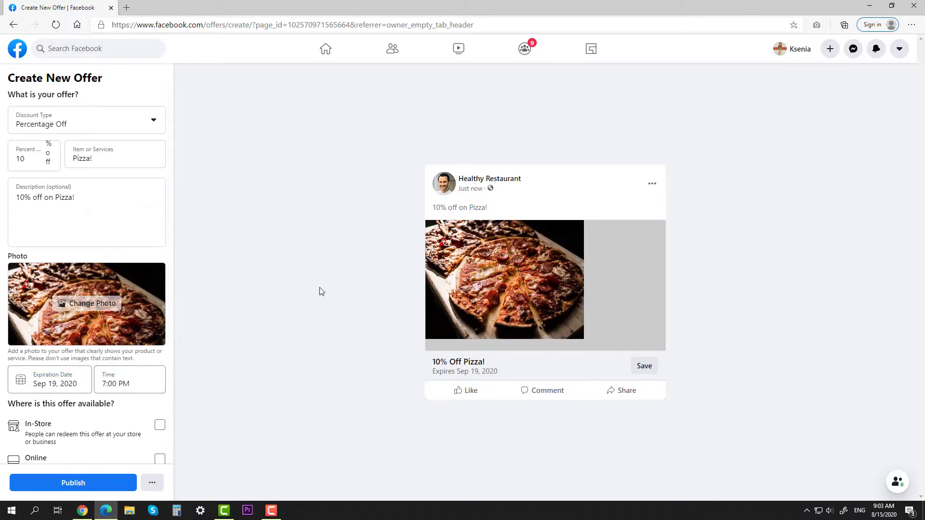
scroll(113, 327, down, 2)
click(121, 326)
scroll(127, 338, down, 1)
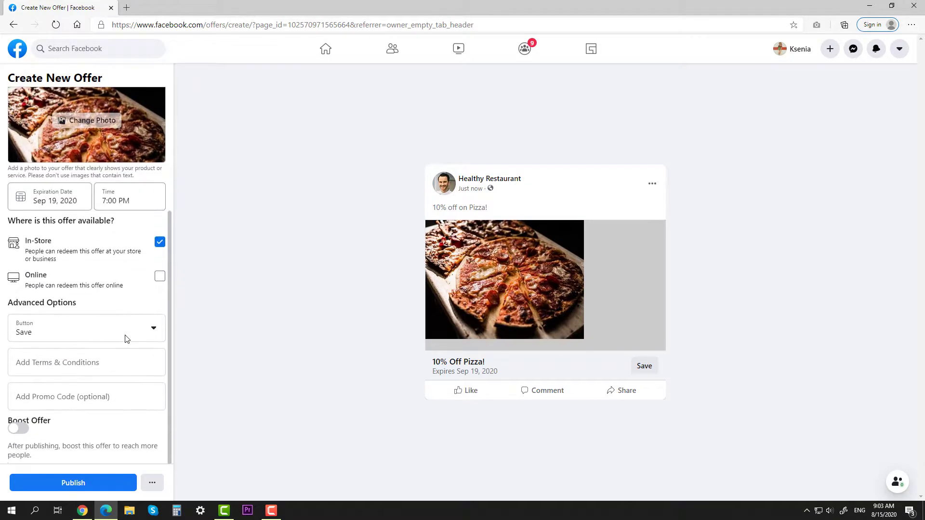
click(159, 276)
click(159, 276)
Keep Save as the offer action, publish the offer, and view the Page as a visitor.
click(84, 338)
click(73, 369)
click(76, 336)
click(69, 352)
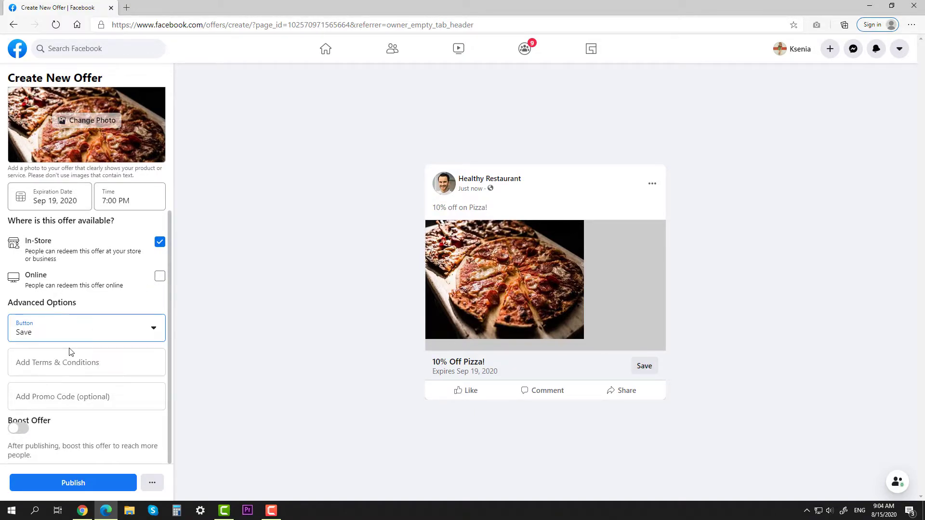
click(78, 482)
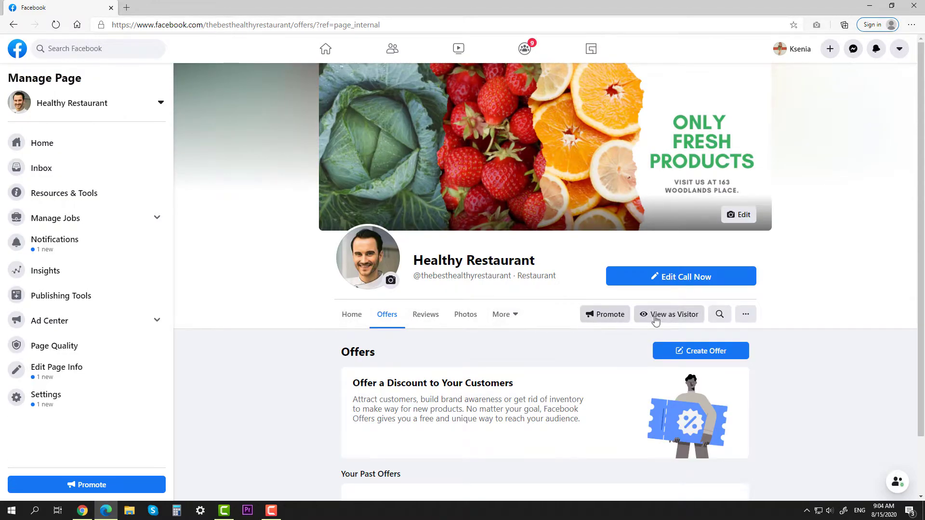
click(655, 320)
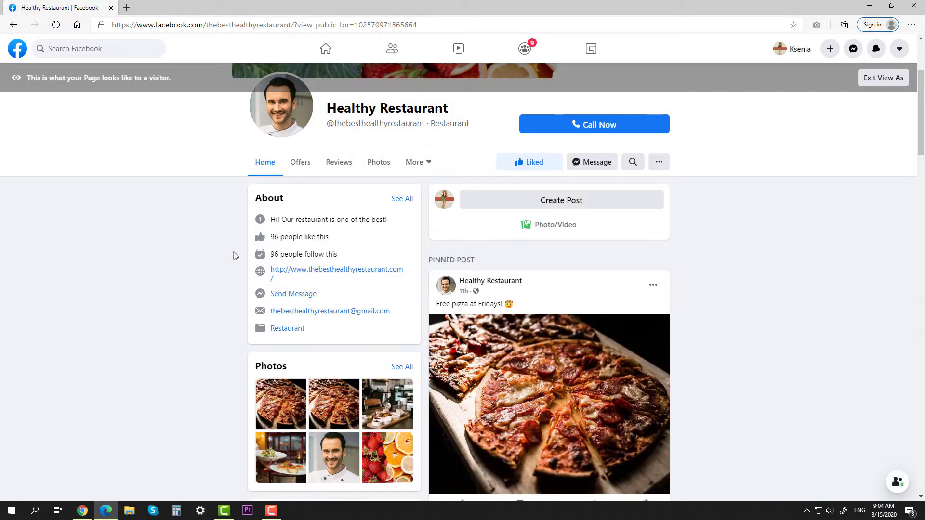
As a visitor, check Offers and the empty reviews notices, and view then close the rating explanation.
click(301, 163)
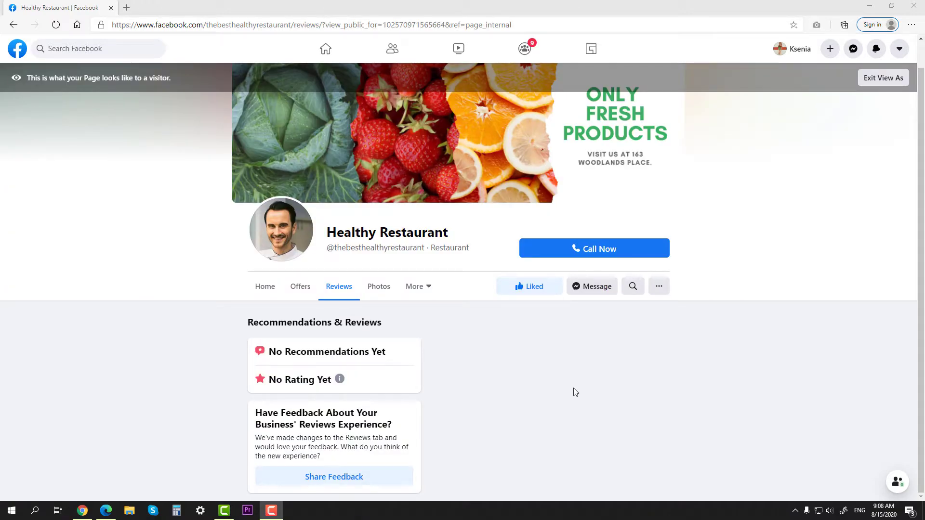
drag(270, 352, 400, 356)
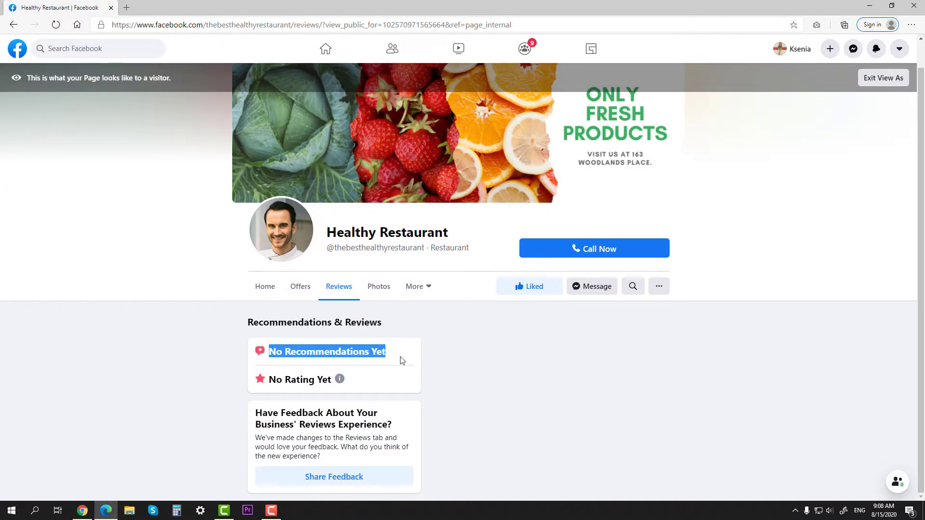
click(404, 361)
drag(273, 384, 340, 380)
click(357, 385)
click(339, 383)
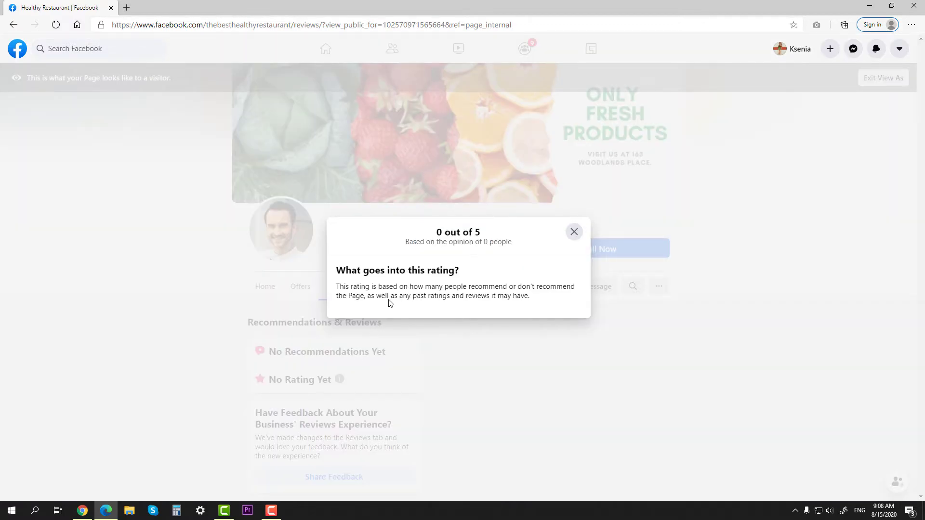
click(574, 232)
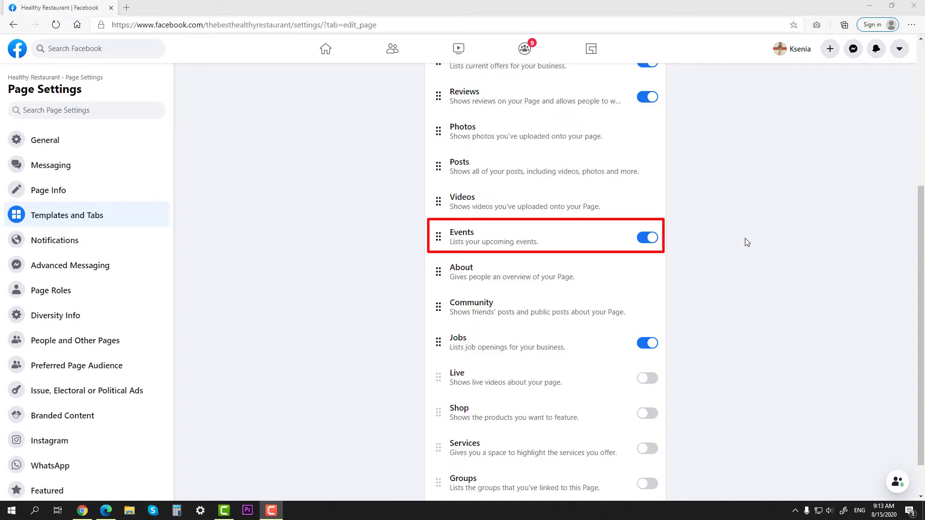
From the Page home, go to the Events section and start a new public event.
click(52, 79)
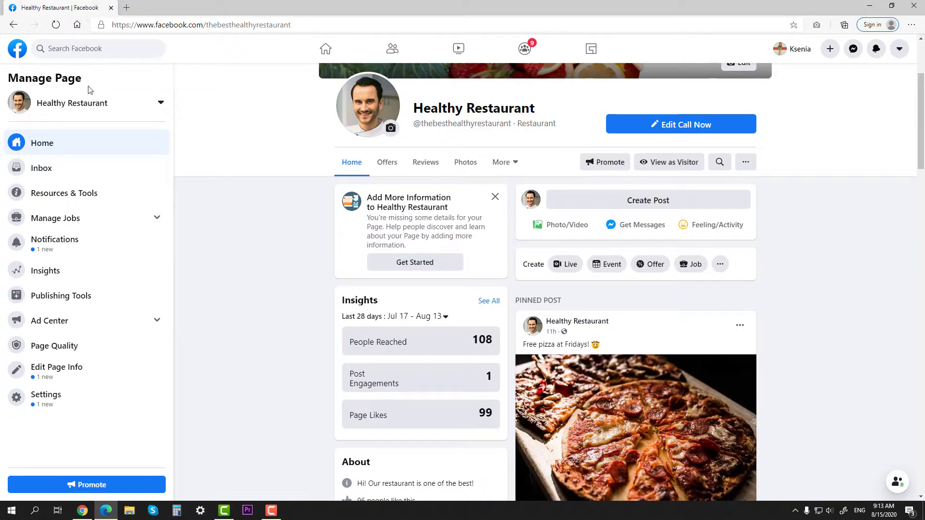
click(501, 162)
click(505, 208)
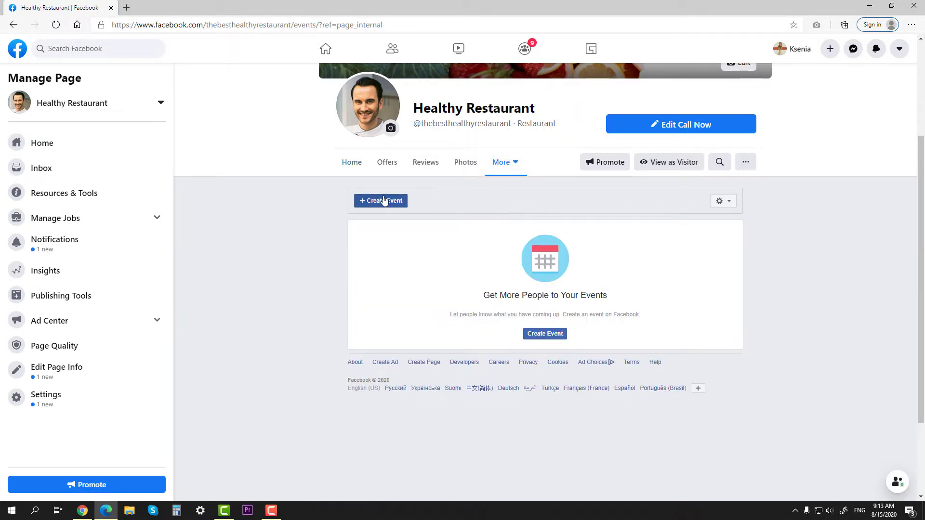
click(384, 200)
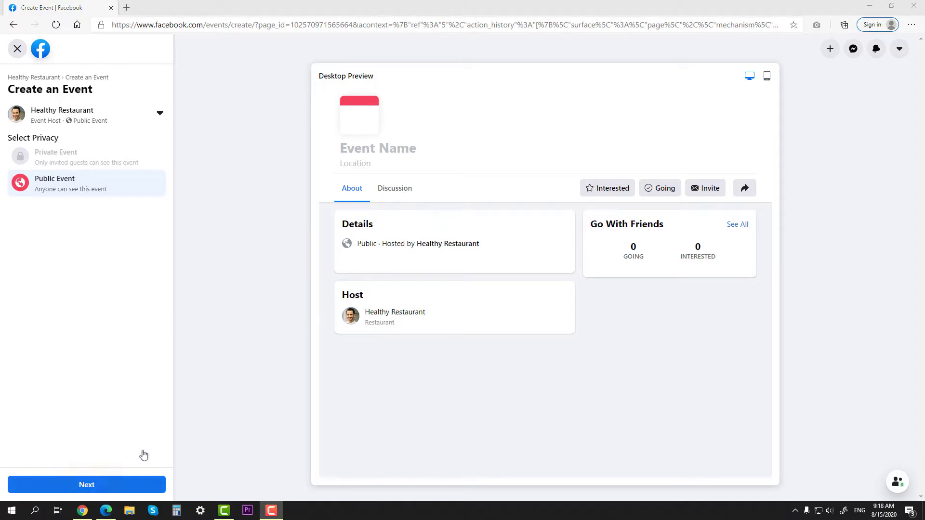
click(106, 485)
Set the event location to Ocean Drive Miami, Florida, and try an online event with format Other.
click(71, 174)
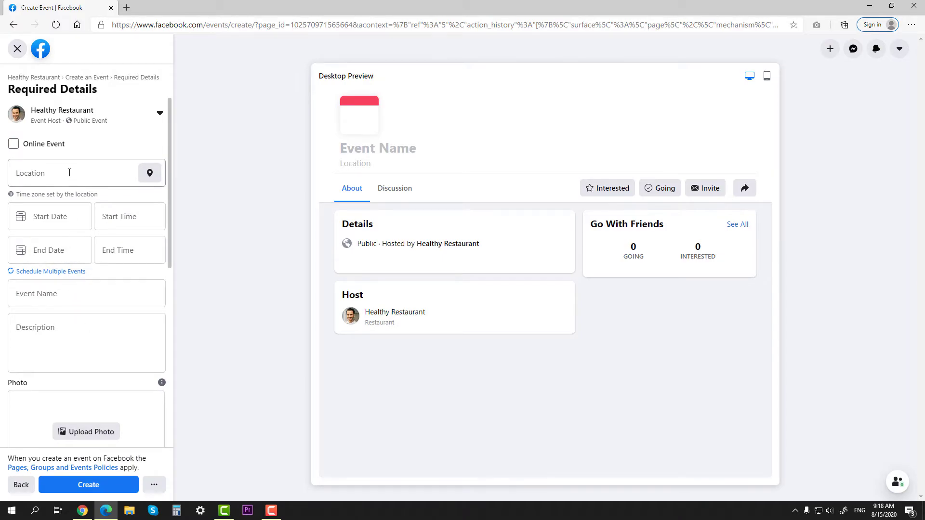
text(Ocean Drive Miami Florida)
click(93, 202)
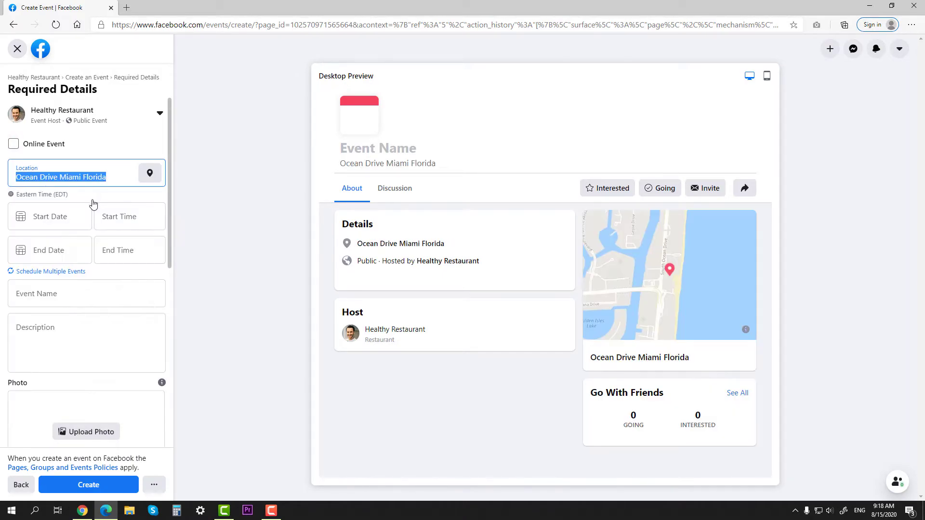
click(13, 143)
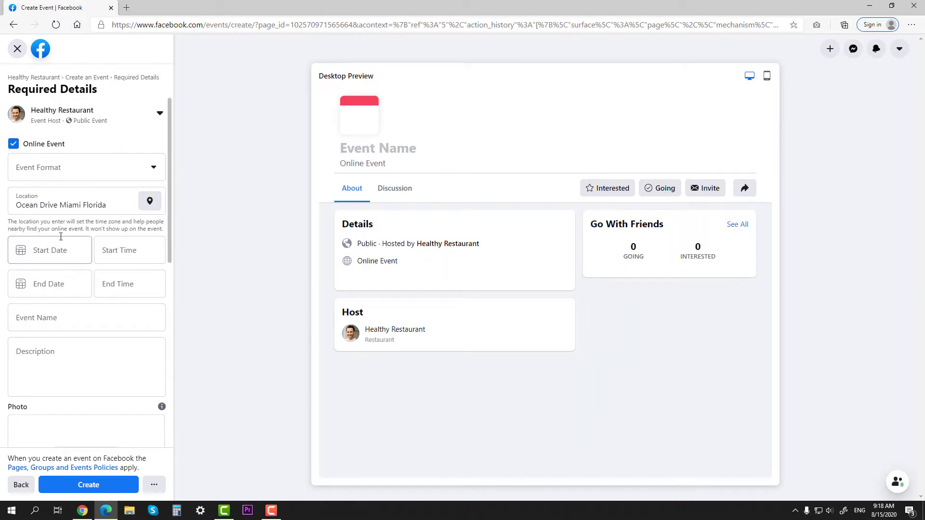
click(113, 165)
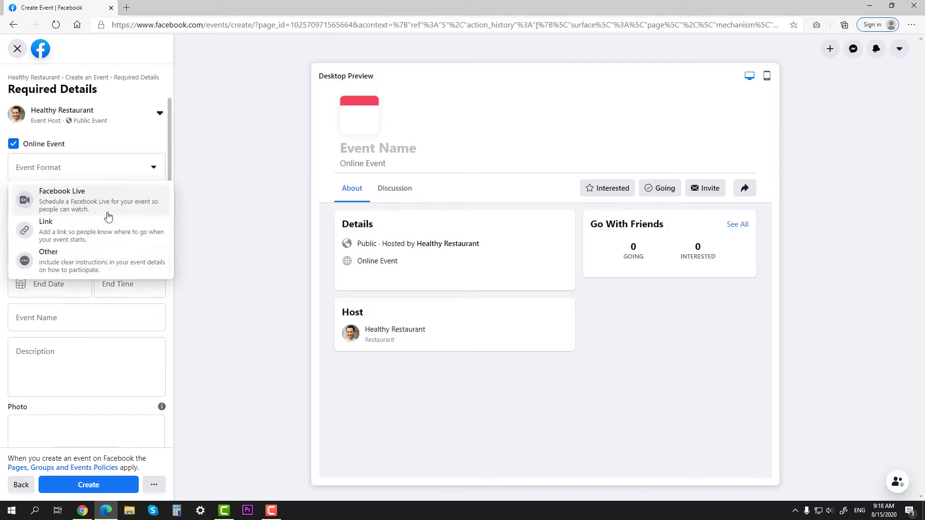
click(95, 265)
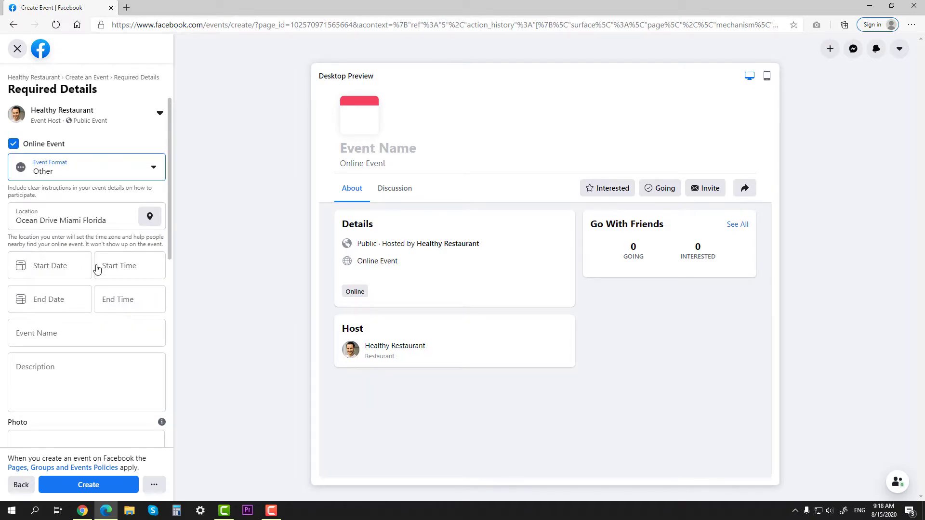
Schedule the event for Aug 19, 2020, from 6:15 PM to 11:45 PM.
click(92, 265)
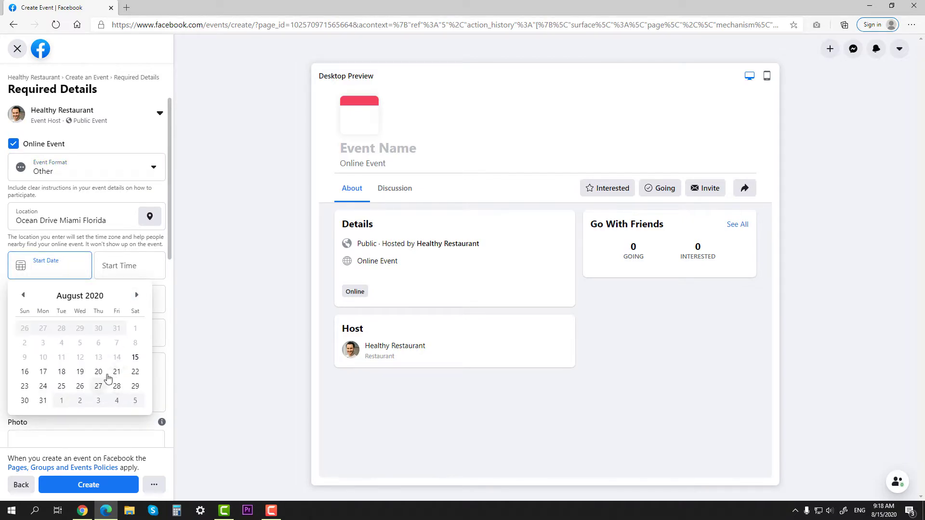
click(80, 372)
click(118, 268)
drag(160, 343, 158, 421)
click(114, 380)
click(53, 301)
click(84, 411)
scroll(161, 377, down, 2)
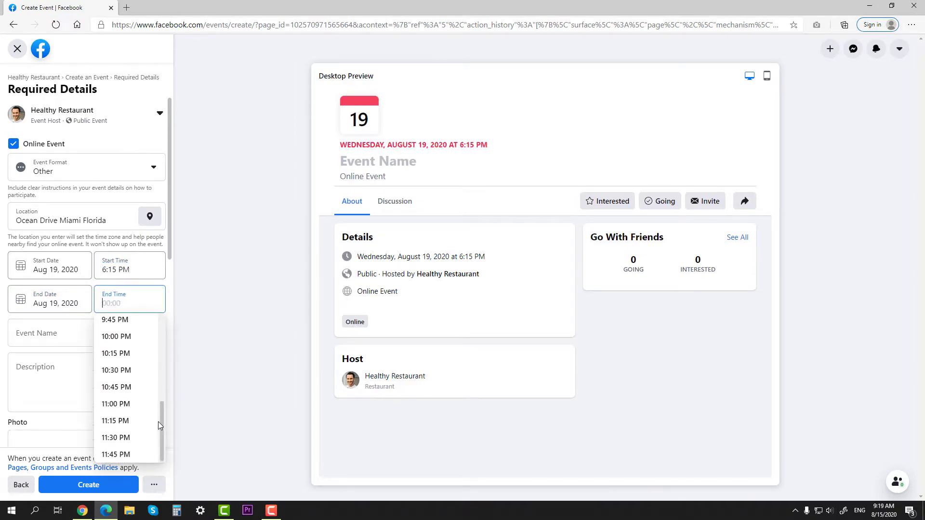
click(134, 450)
Name the event 'Our Birthday!', describe it as 'Party all night', and add party.jpg as its photo.
click(79, 337)
text(Our Birthday!)
click(69, 374)
text(Party all night long!)
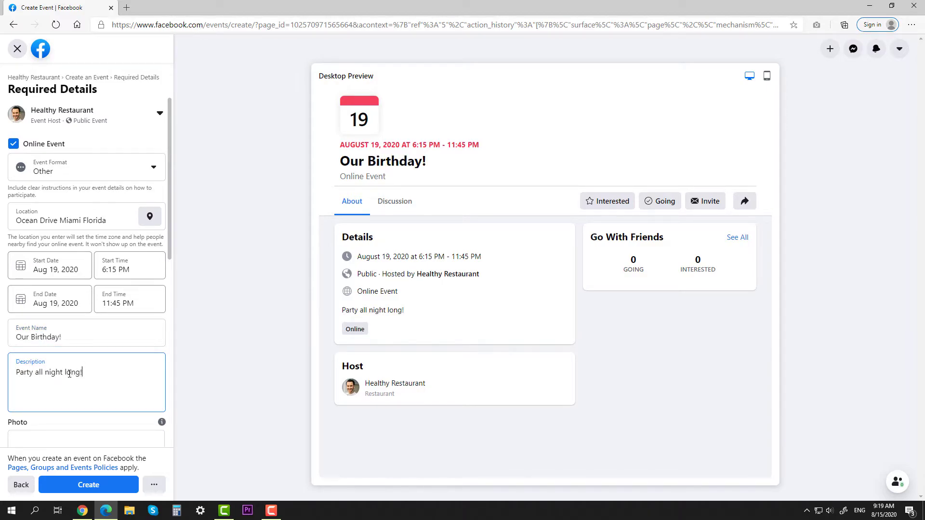
scroll(69, 374, down, 3)
click(90, 314)
double_click(284, 104)
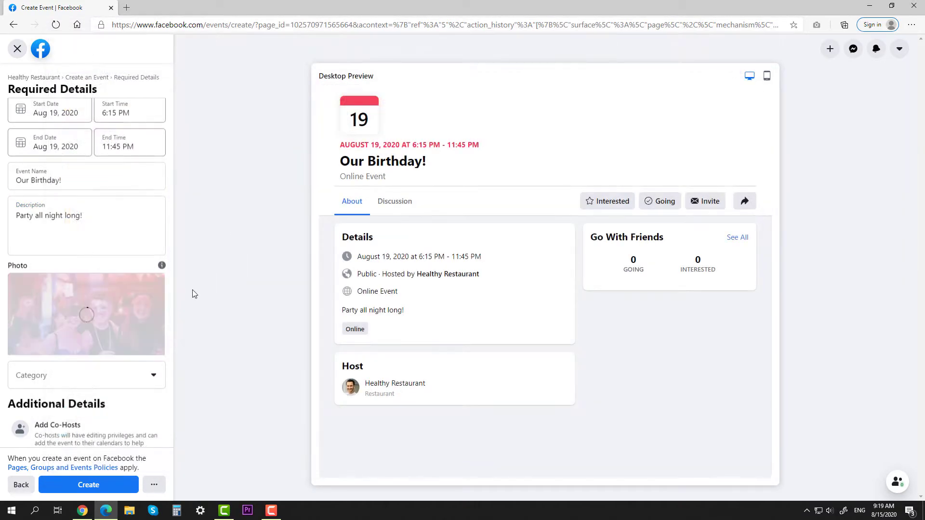
Switch the event back from online to in-person.
scroll(124, 180, up, 3)
click(124, 169)
click(133, 257)
click(14, 143)
scroll(112, 233, down, 6)
scroll(112, 233, up, 1)
Set the category to Dance, mark it Kid Friendly, and create the event.
click(104, 230)
scroll(91, 273, down, 1)
click(70, 278)
scroll(123, 258, down, 2)
click(120, 274)
text(party)
key(Return)
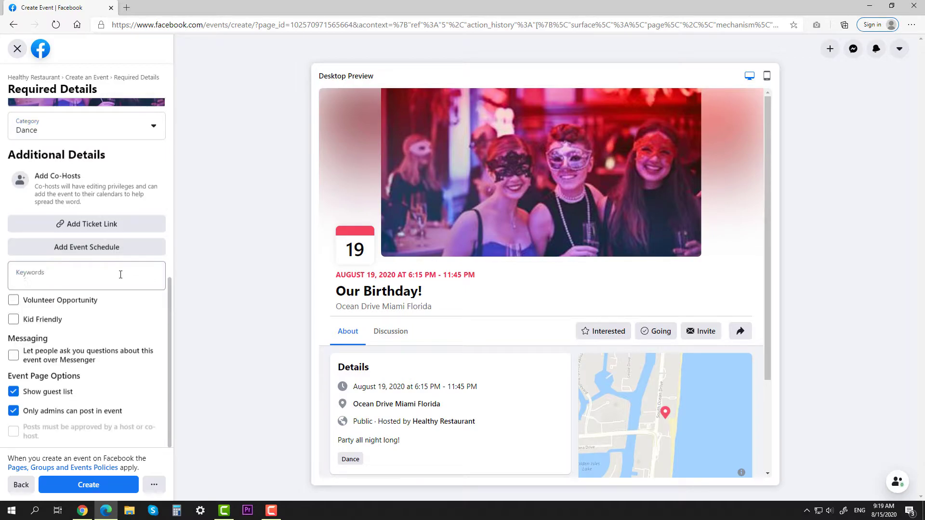
click(14, 319)
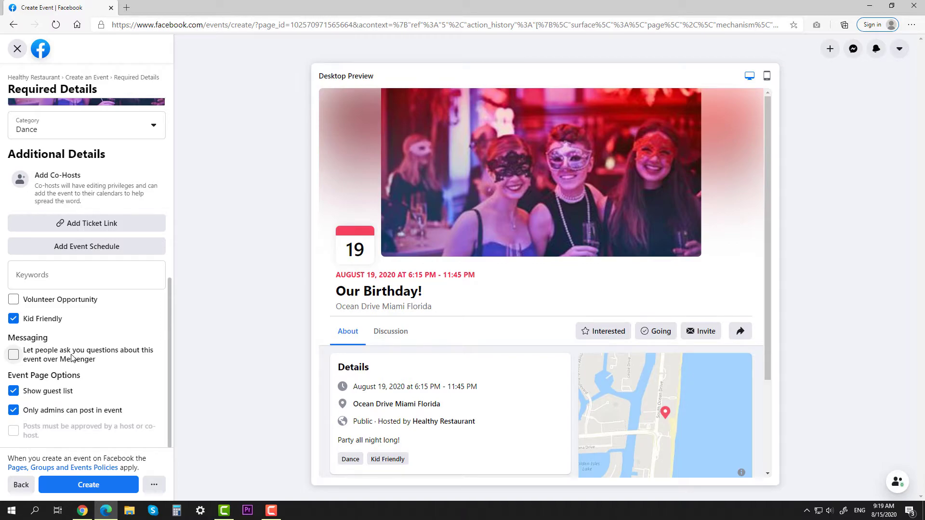
click(91, 487)
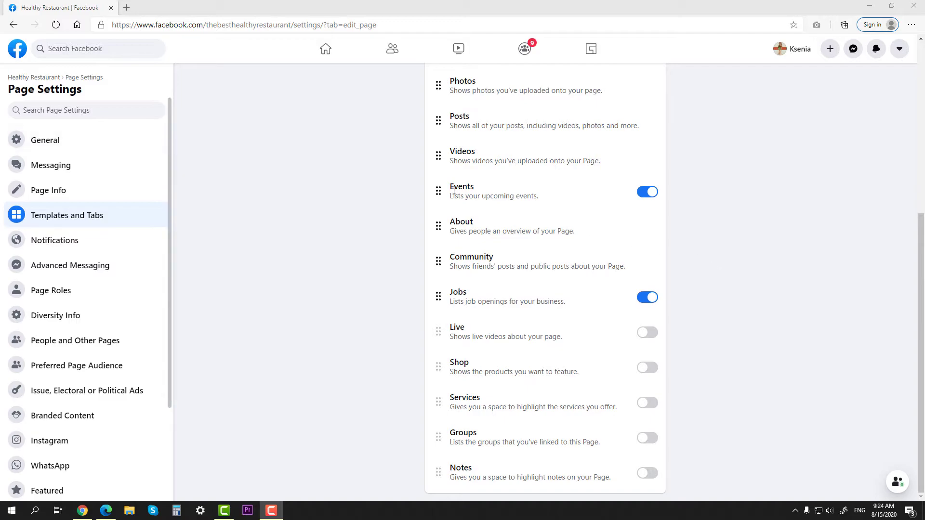
From the Page home, go to the Jobs tab and start a new job post.
click(34, 77)
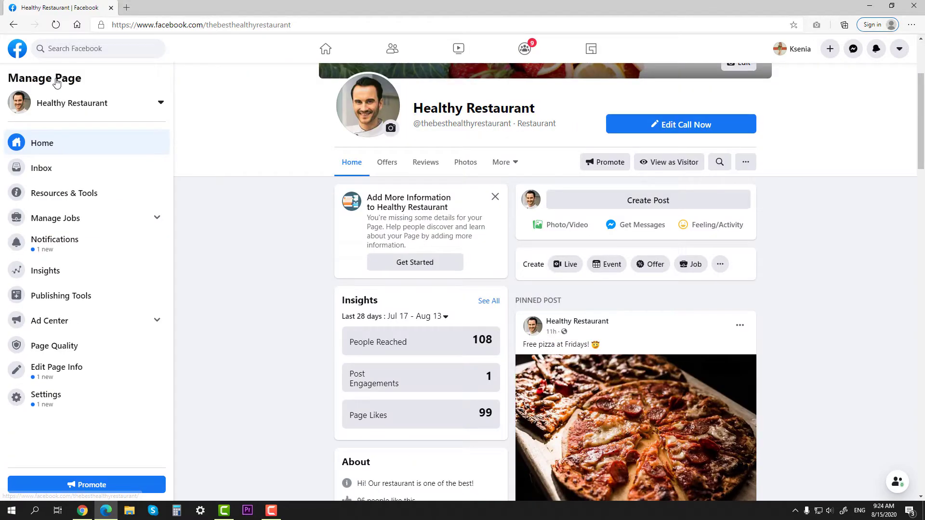
click(506, 166)
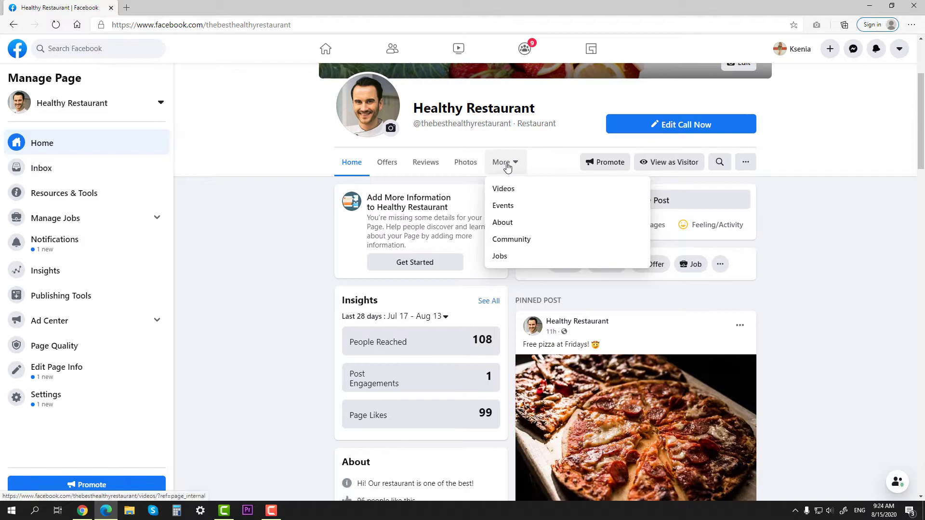
click(507, 256)
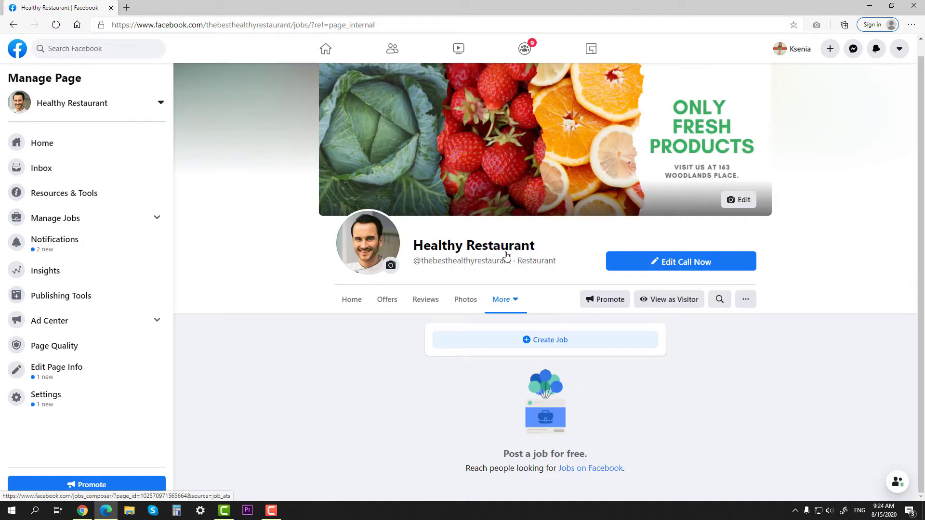
click(544, 340)
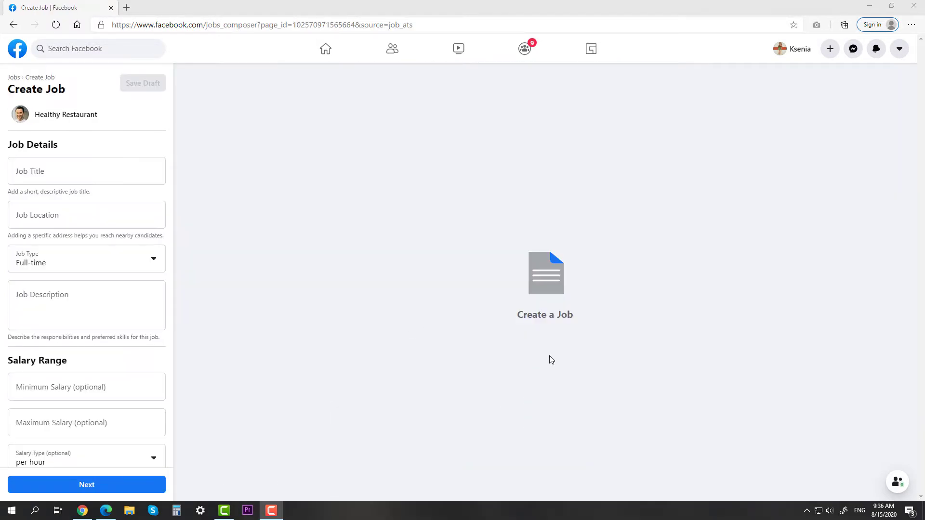
Set the job title to Waiter/Waitress, location Miami, Florida, and type Full-time.
click(96, 161)
text(Waiter)
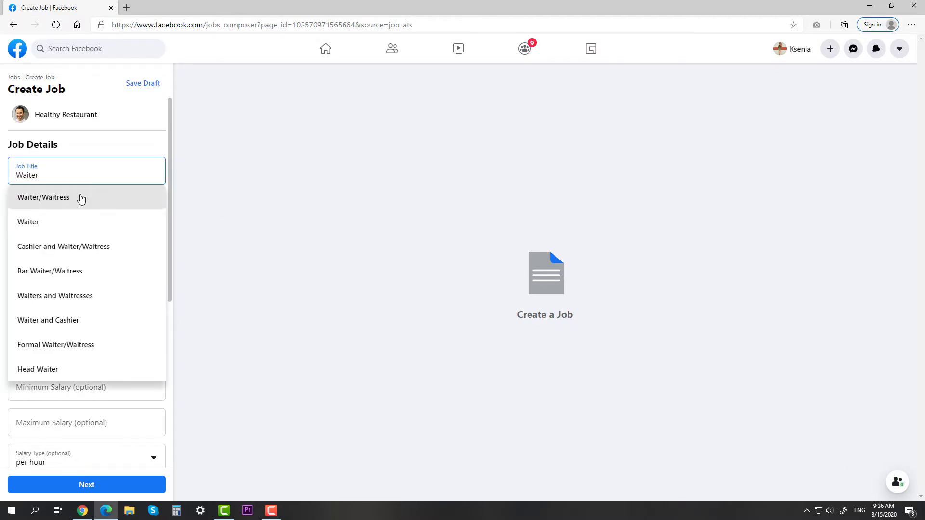
click(82, 198)
click(62, 212)
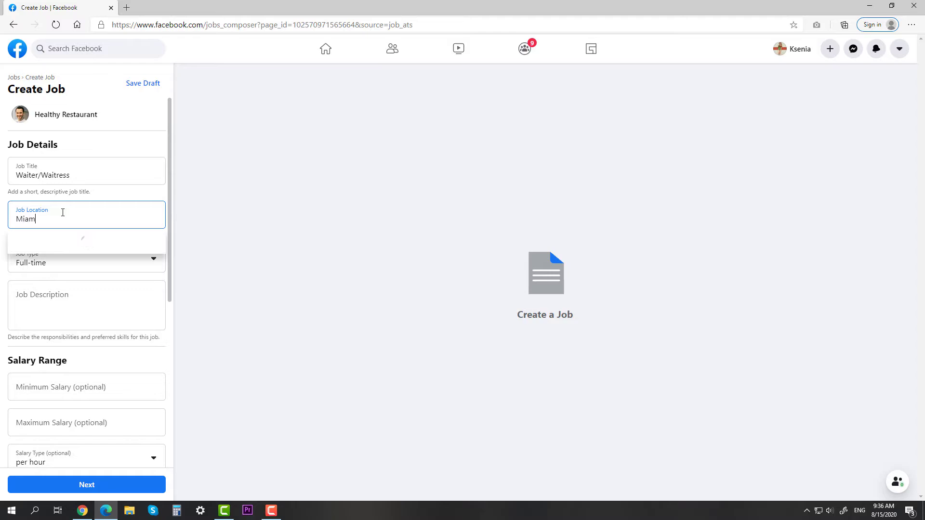
text(Miami)
click(41, 240)
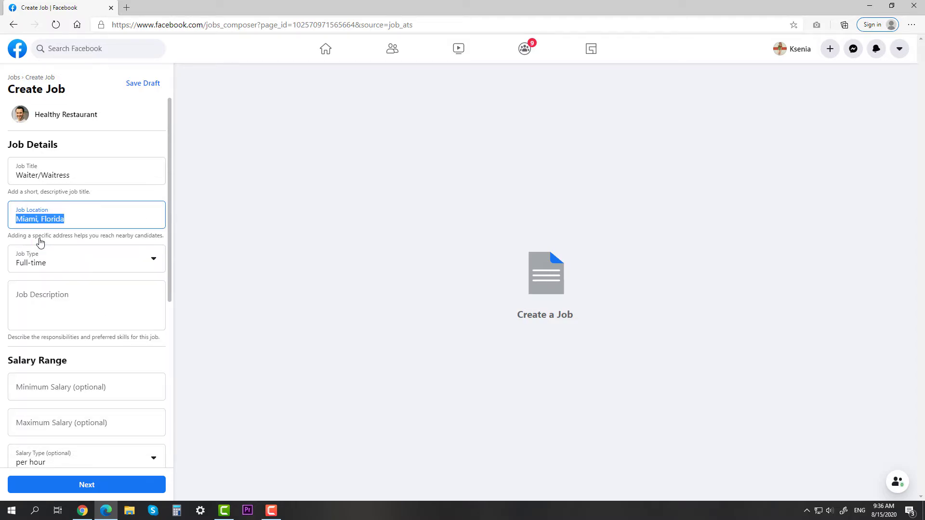
click(58, 262)
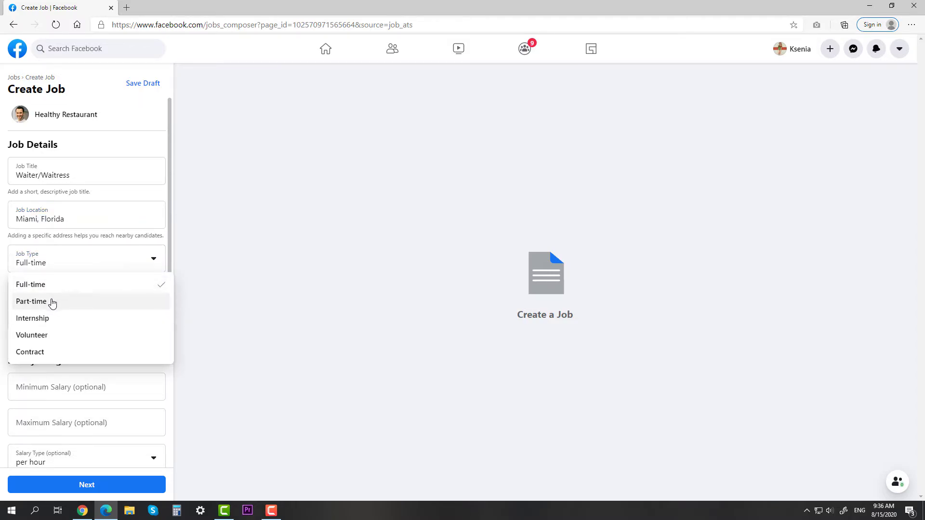
click(53, 301)
click(54, 266)
click(55, 283)
Paste in the job description and set the salary to 15–20 p. per hour.
click(57, 303)
text(The Waiter/Waitress will take orders and serve food and beverages to Guests in our restaurant.)
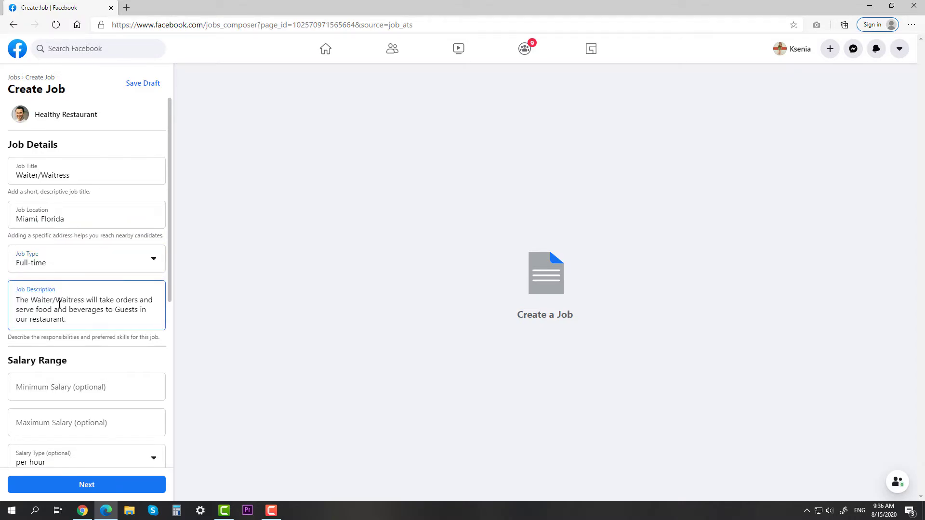
scroll(67, 317, down, 1)
click(68, 320)
text(15 p.)
click(64, 368)
text(20)
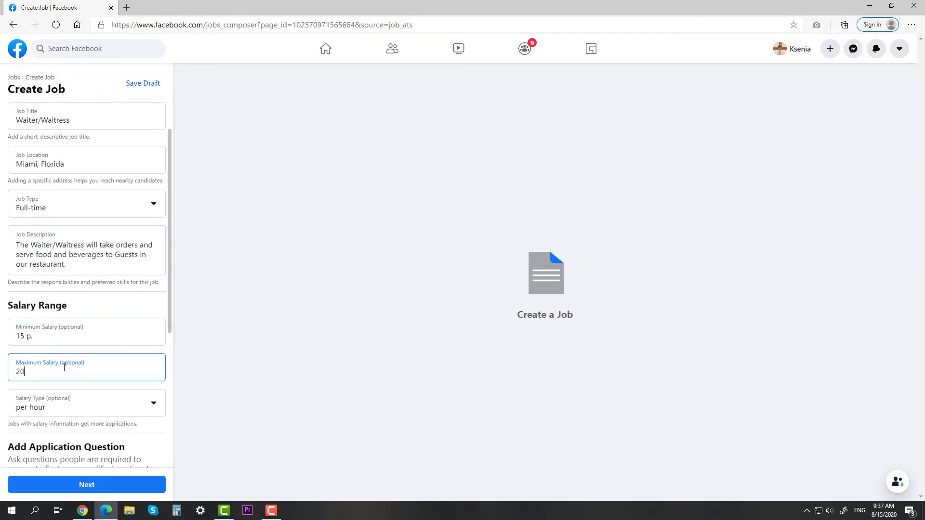
scroll(64, 367, down, 2)
click(74, 297)
click(78, 318)
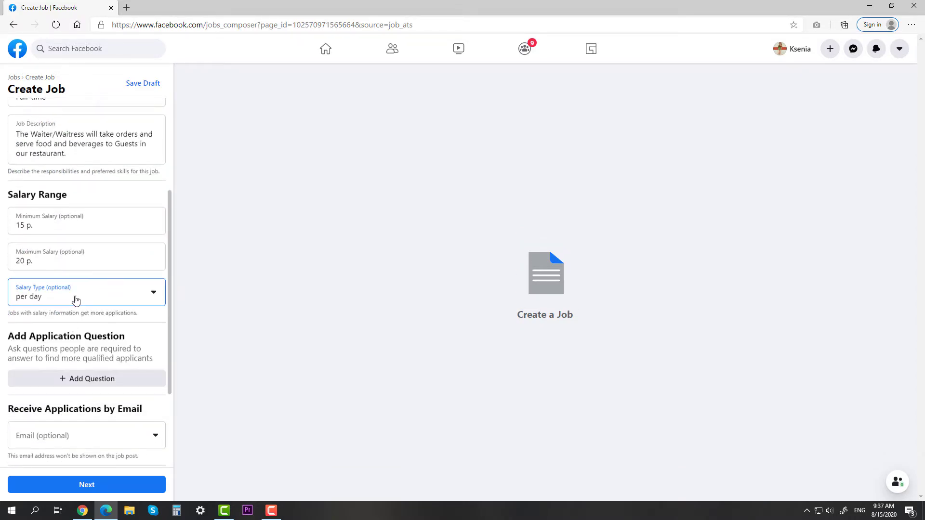
Replace the job photo with waiter.jpeg and post the job.
scroll(71, 320, down, 1)
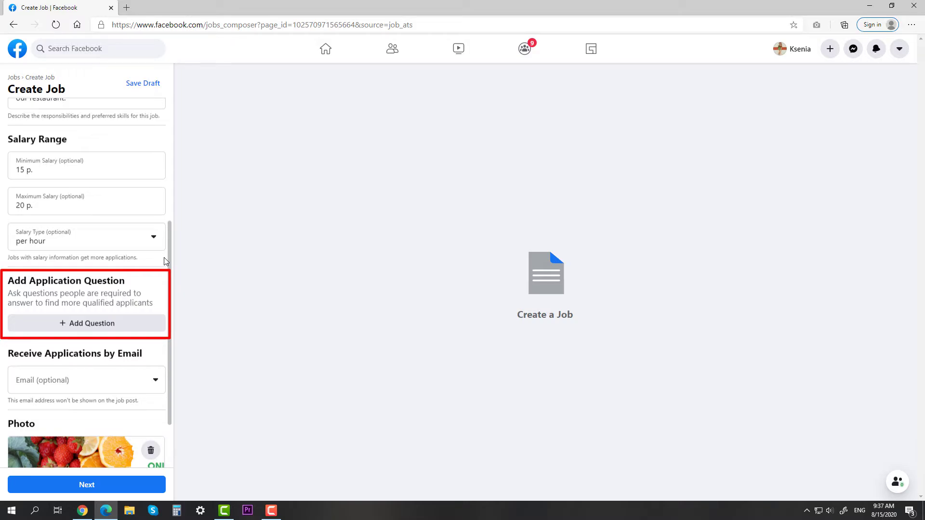
scroll(165, 258, down, 2)
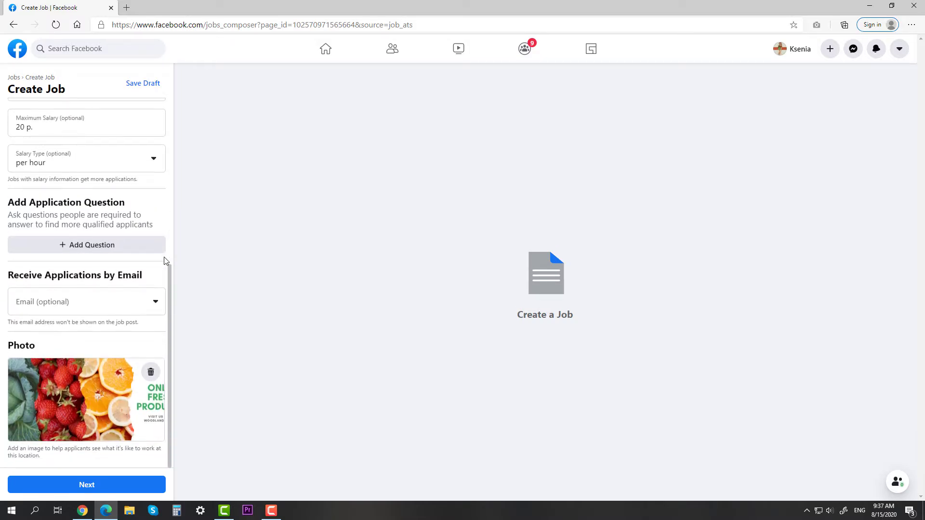
click(151, 370)
click(101, 400)
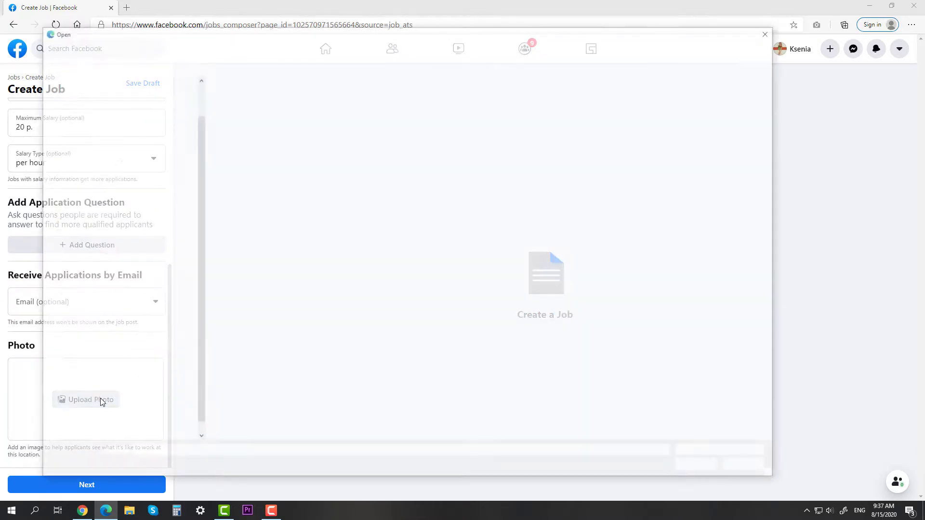
double_click(596, 107)
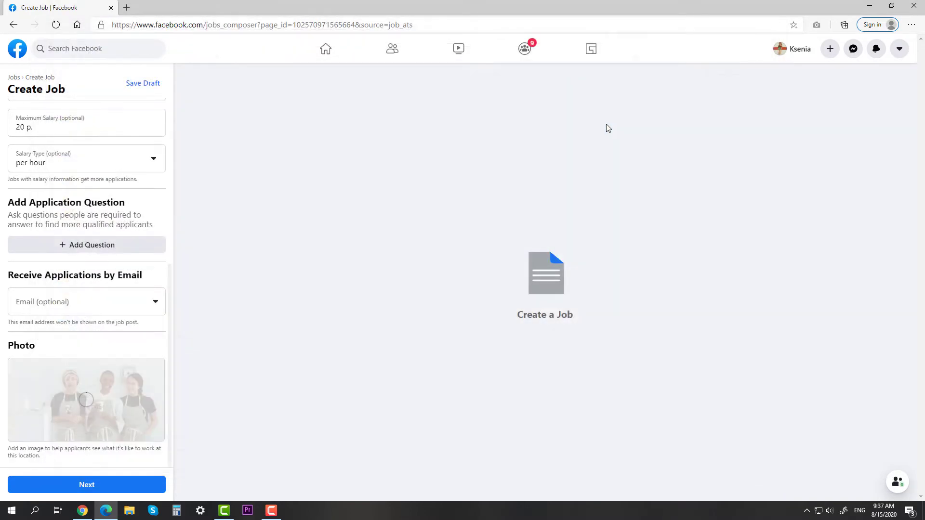
click(98, 485)
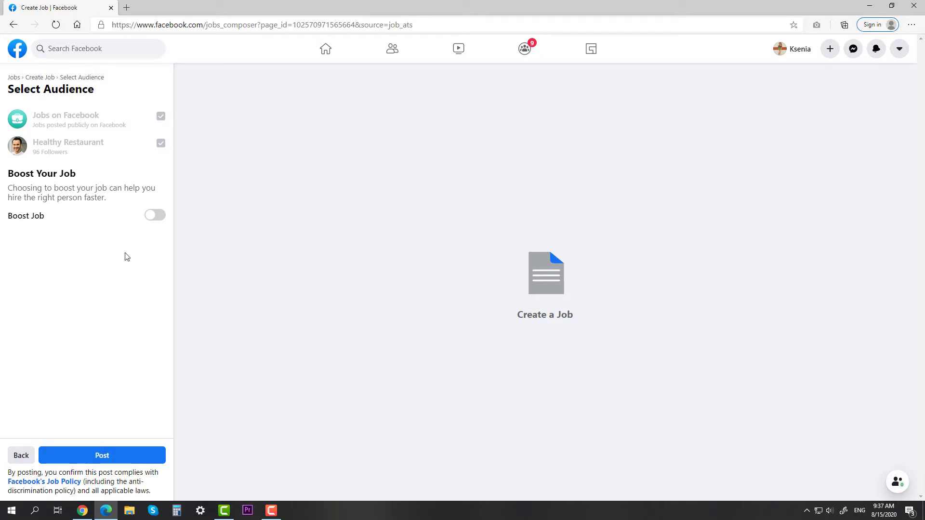
click(120, 457)
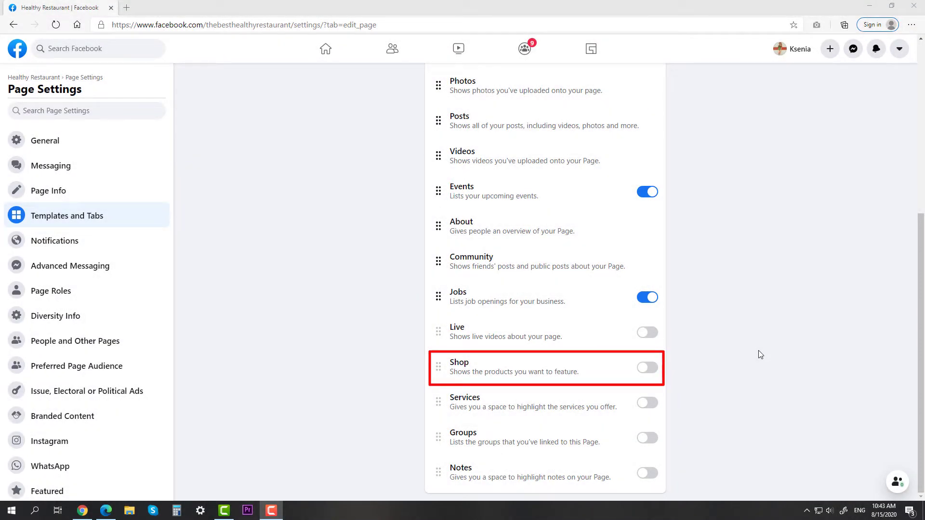
Add a Shop tab, accept the shop terms, and choose Message to Buy checkout.
click(653, 371)
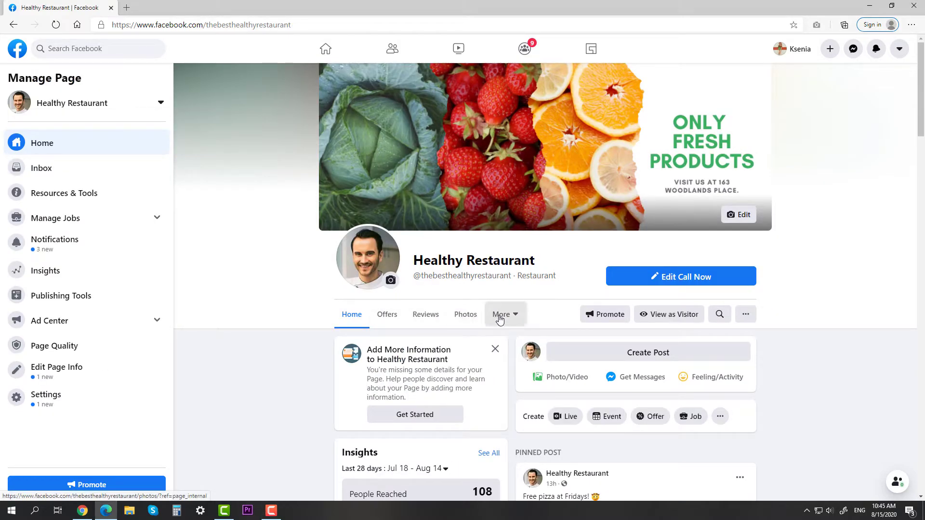
click(501, 315)
click(501, 425)
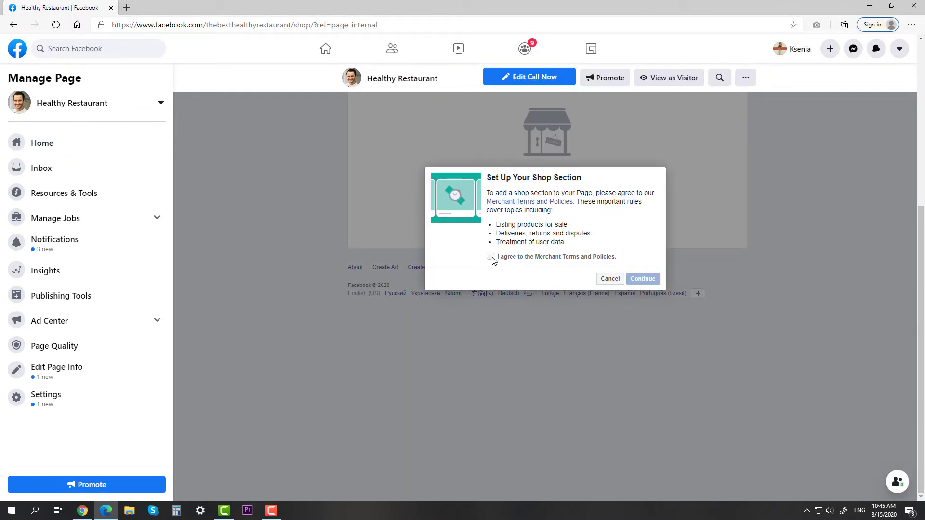
click(491, 257)
click(636, 279)
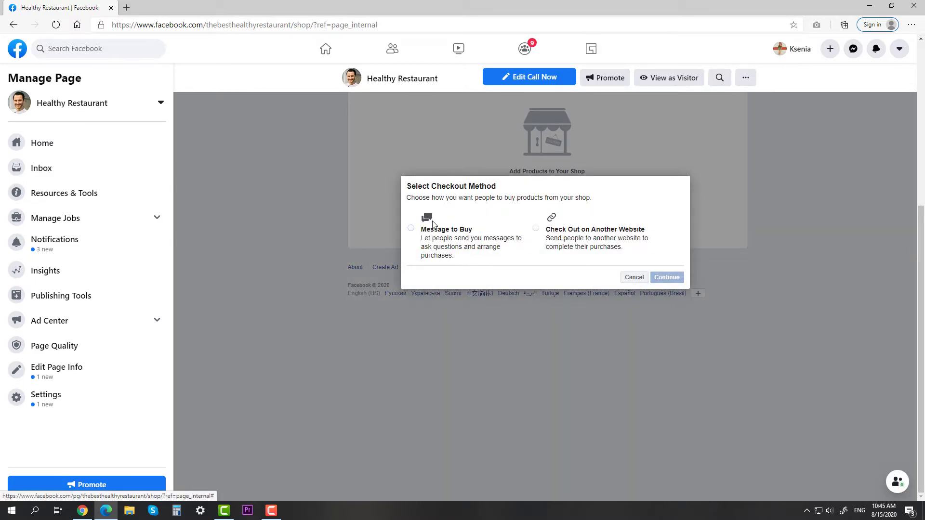
click(412, 229)
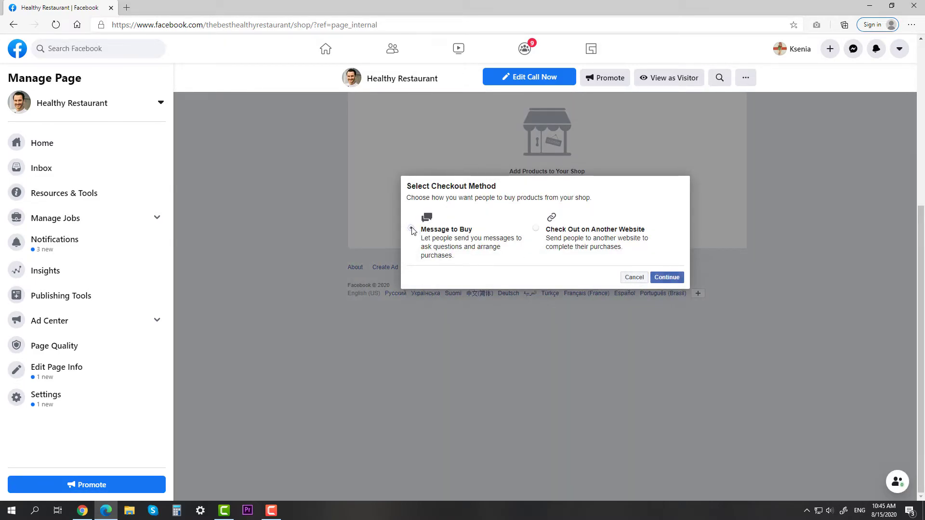
click(666, 277)
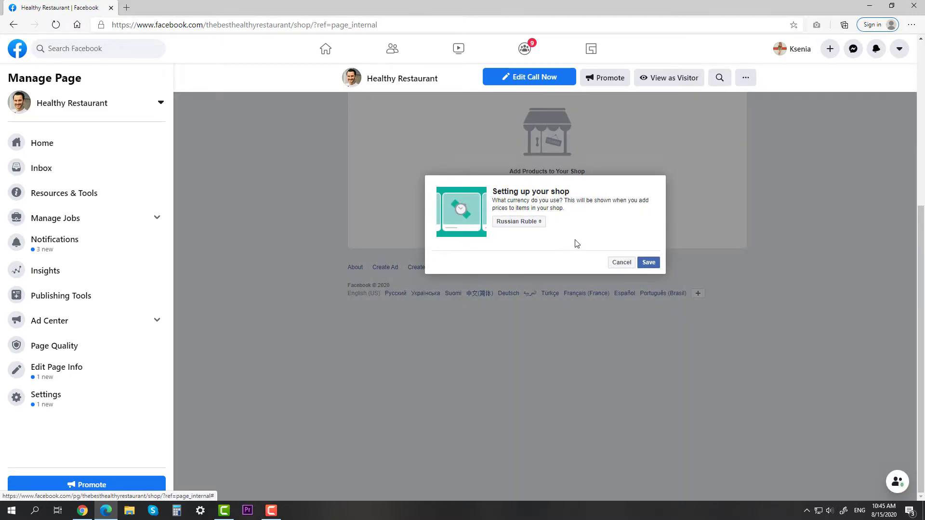
Pick US Dollars as the shop currency and save it.
click(537, 224)
scroll(541, 228, down, 7)
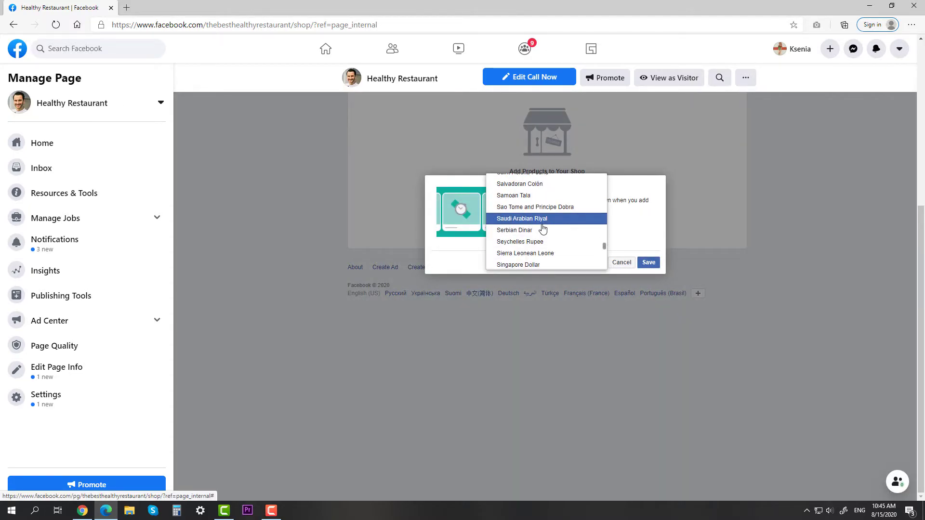
scroll(543, 228, down, 4)
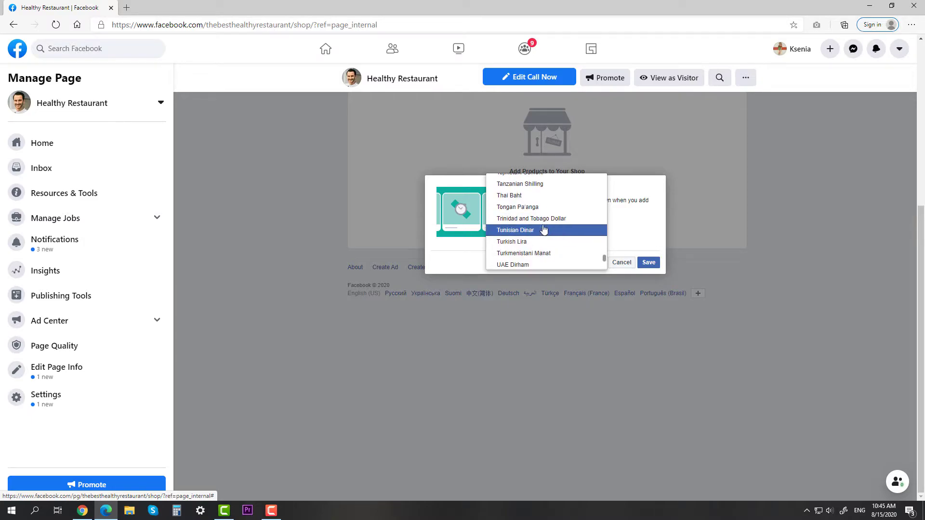
click(540, 210)
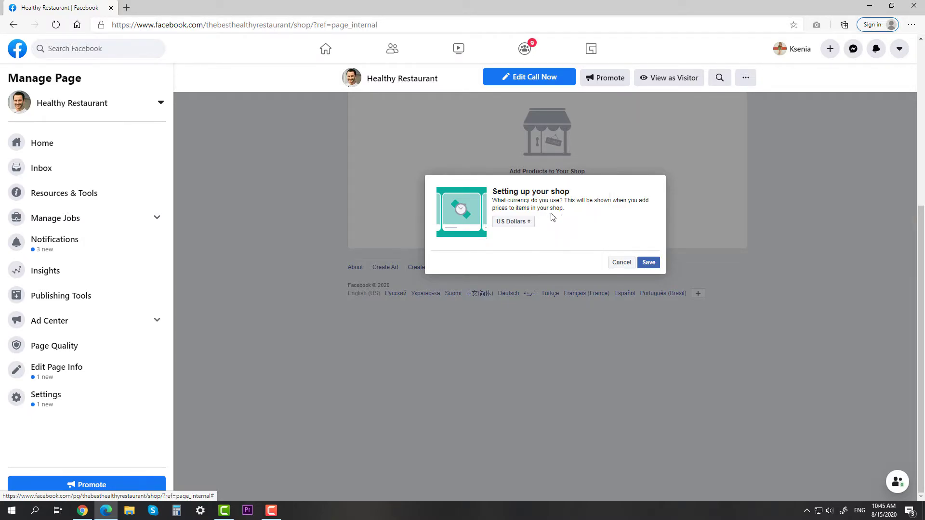
click(647, 261)
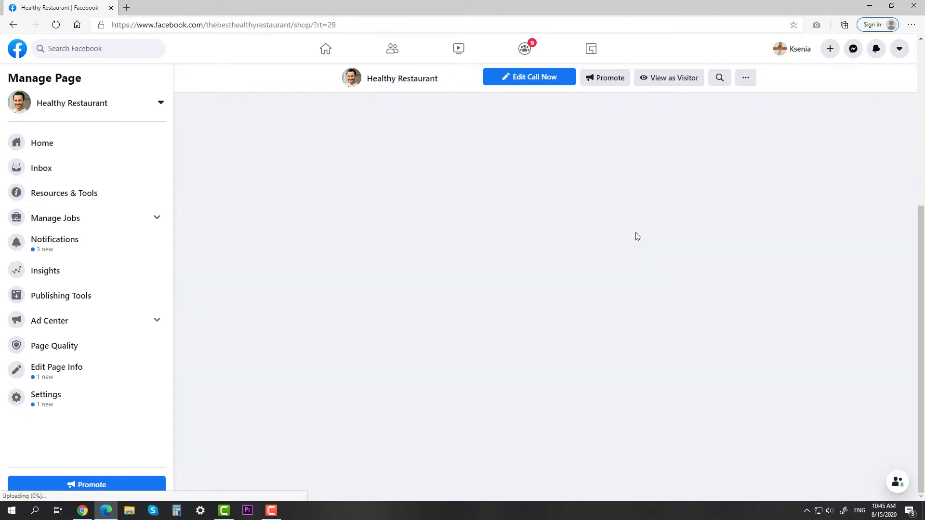
Start a new shop product and attach the glass.jpg photo.
click(562, 278)
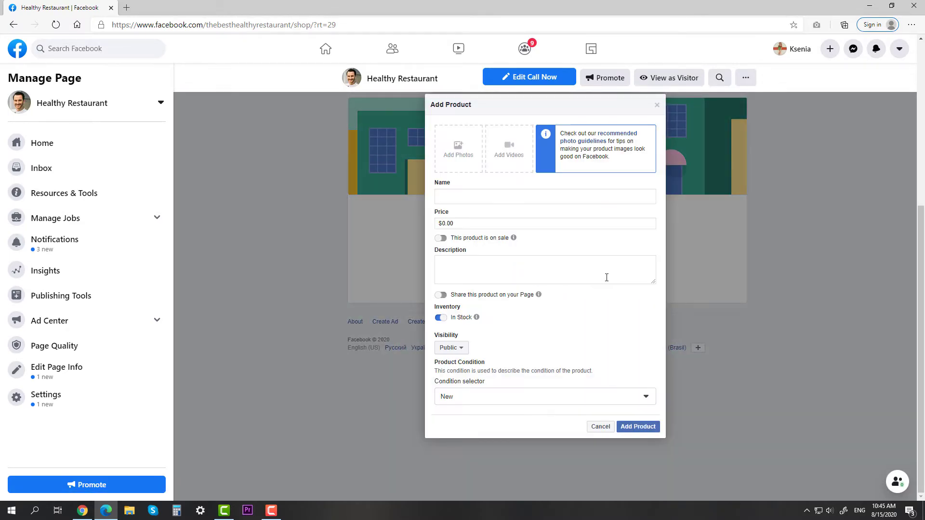
click(458, 147)
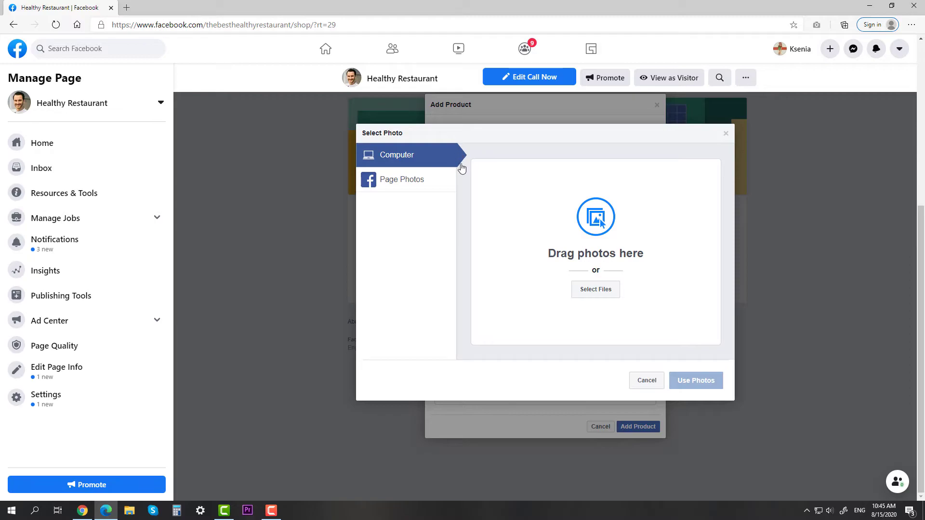
click(588, 292)
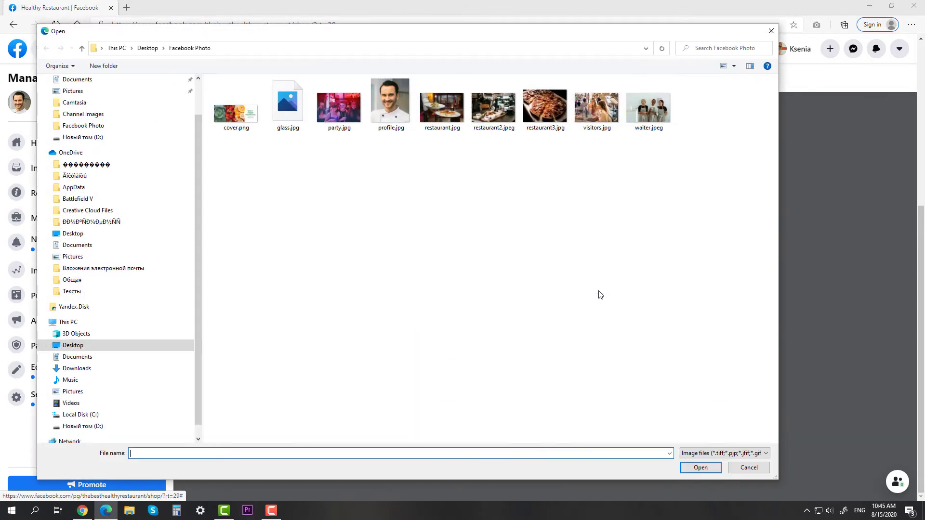
double_click(288, 115)
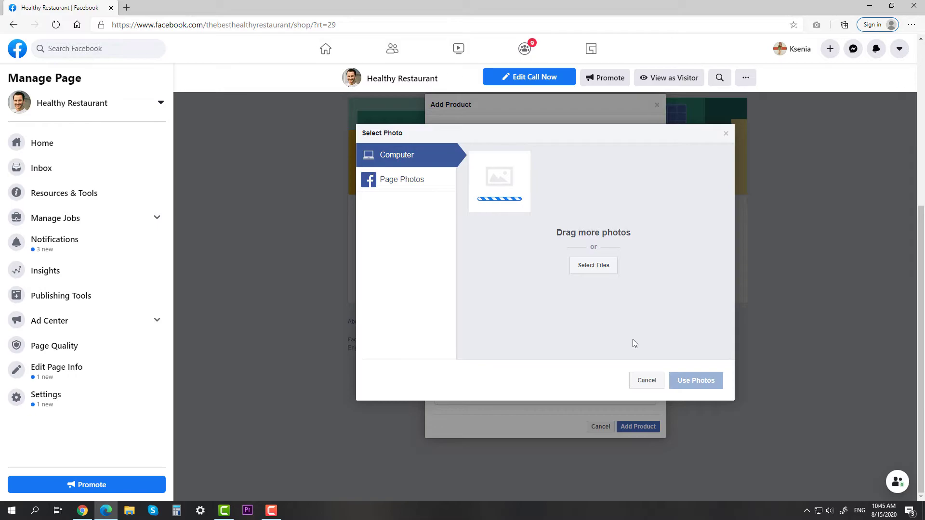
click(686, 380)
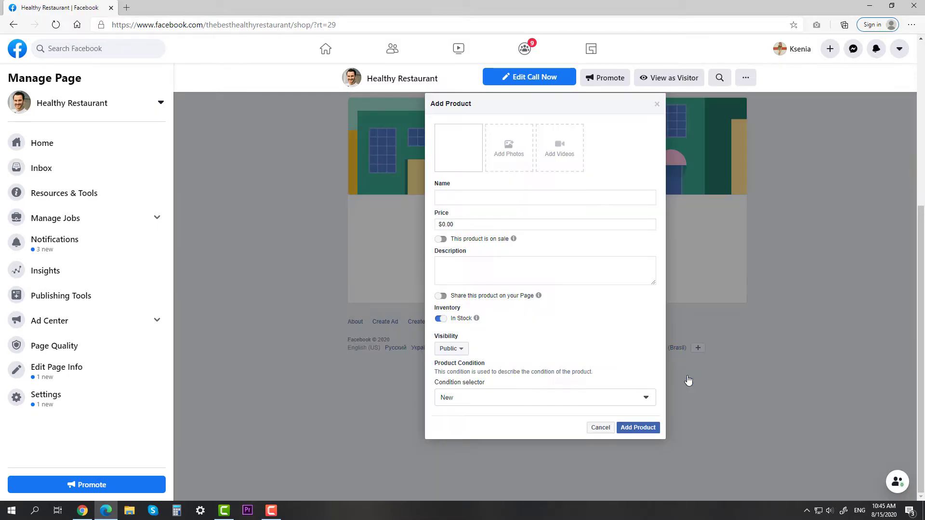
Price it $1.00 on sale for $0.99, describe it 'Glass full of tasty water!', set Used (fair), and submit.
click(466, 223)
text(1)
click(441, 239)
click(466, 241)
text(0.99)
key(Tab)
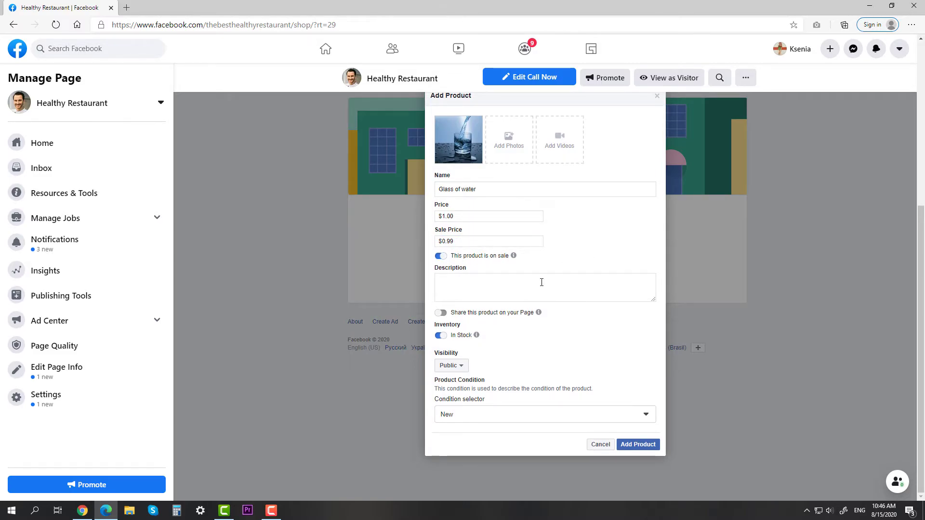
click(474, 291)
text(Glass full of)
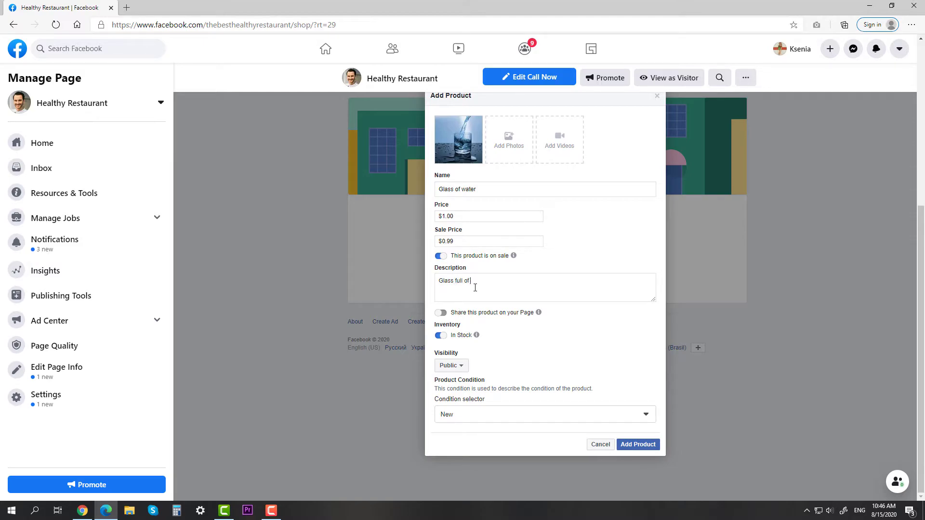
text( tasty water!)
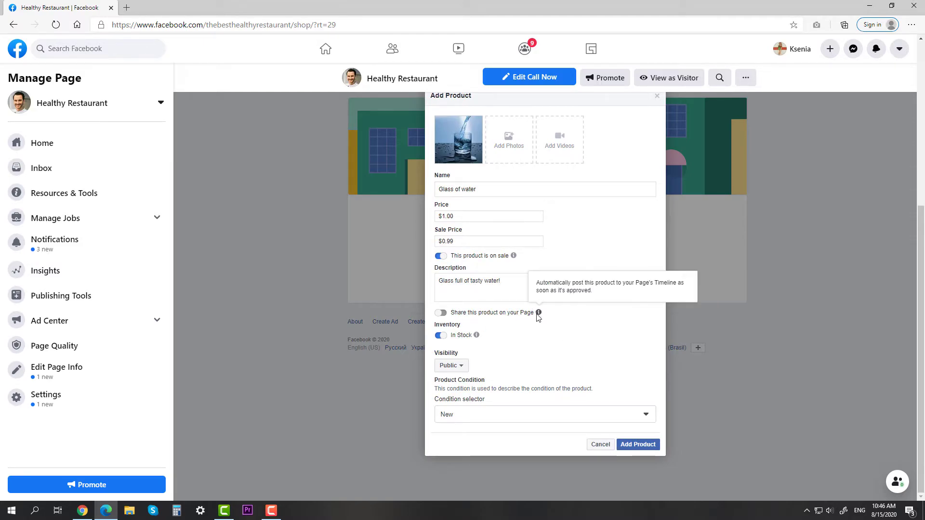
click(506, 414)
click(475, 359)
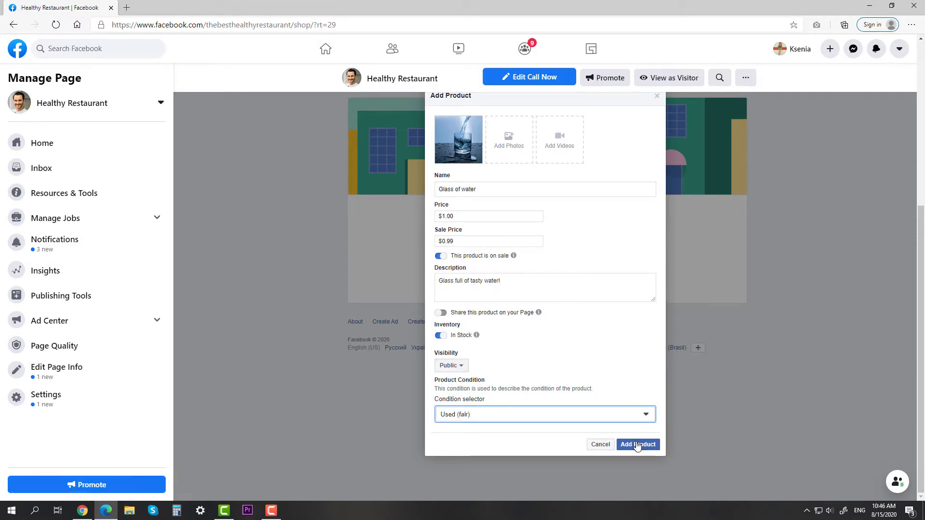
click(639, 444)
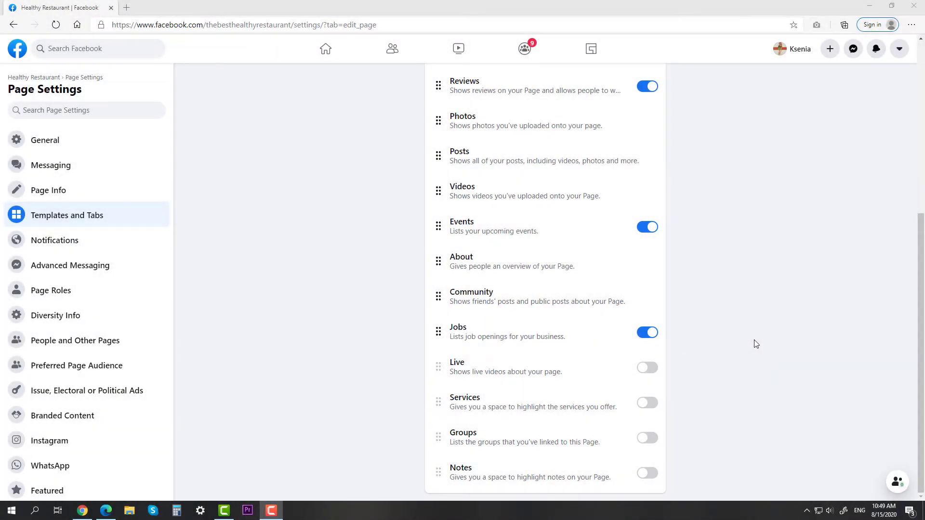
Turn on the Services tab and start a new service from the page's Services section.
click(648, 403)
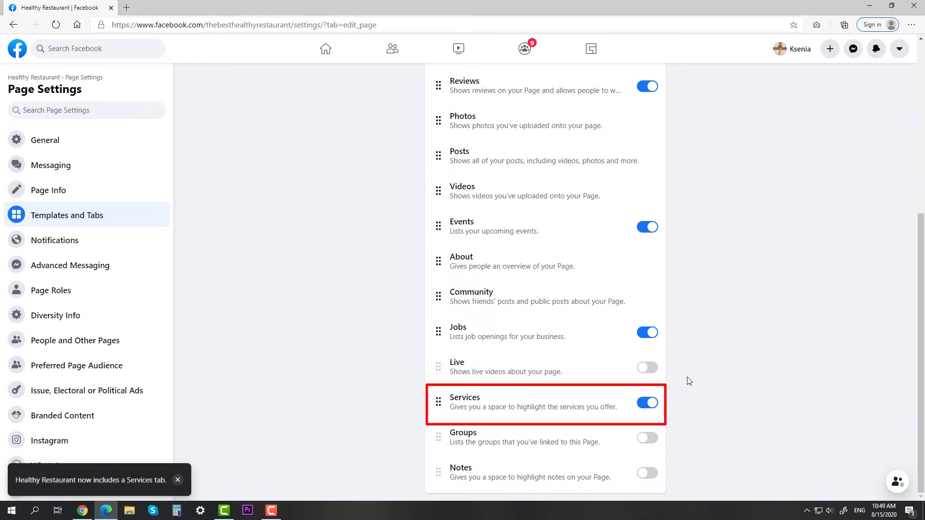
click(29, 78)
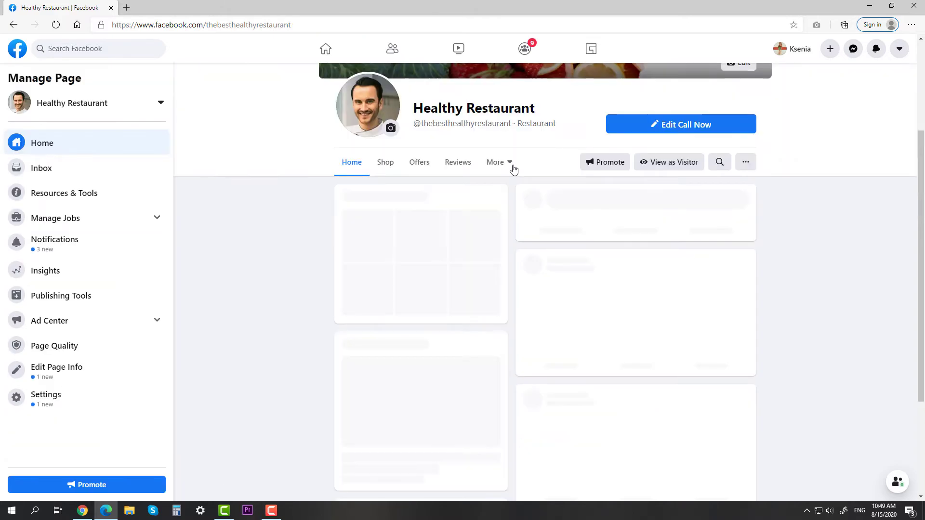
click(512, 165)
click(509, 290)
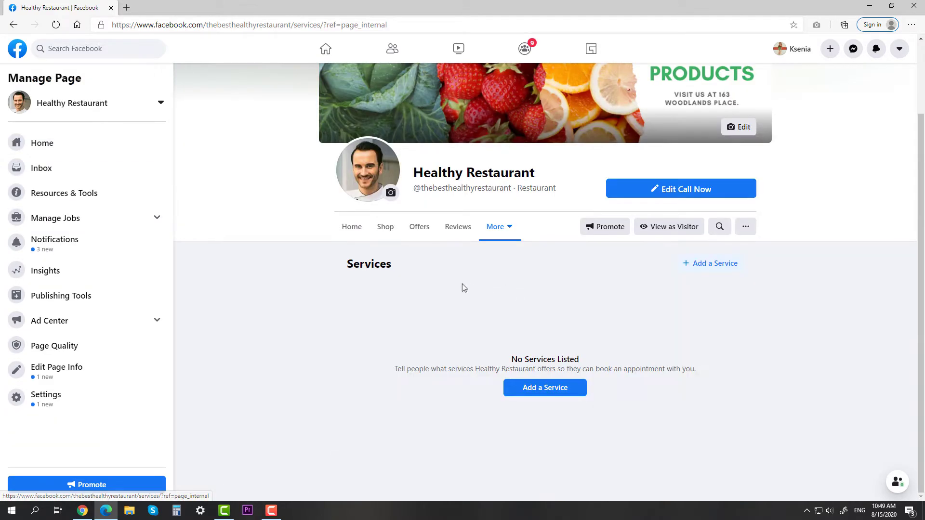
click(525, 391)
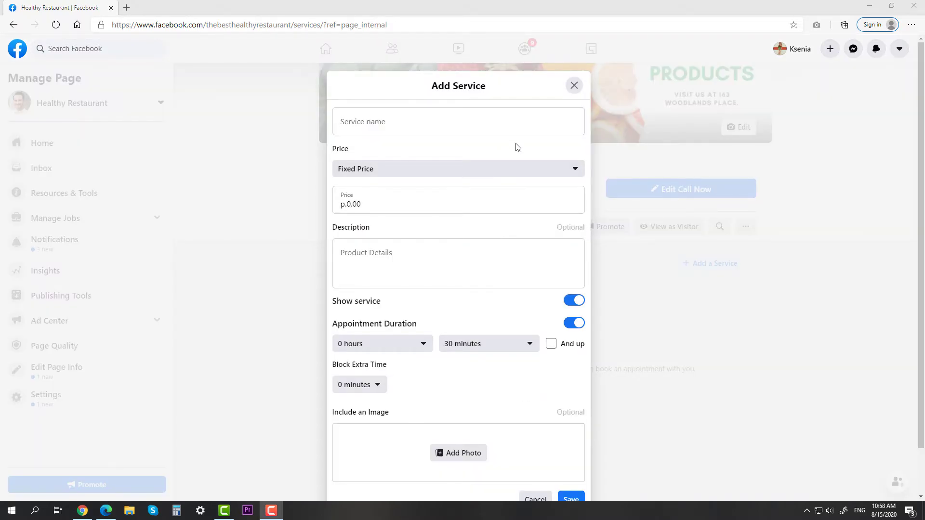
Name the service Cooking Masterclass with a fixed price of 500.
click(505, 124)
text(Cooking)
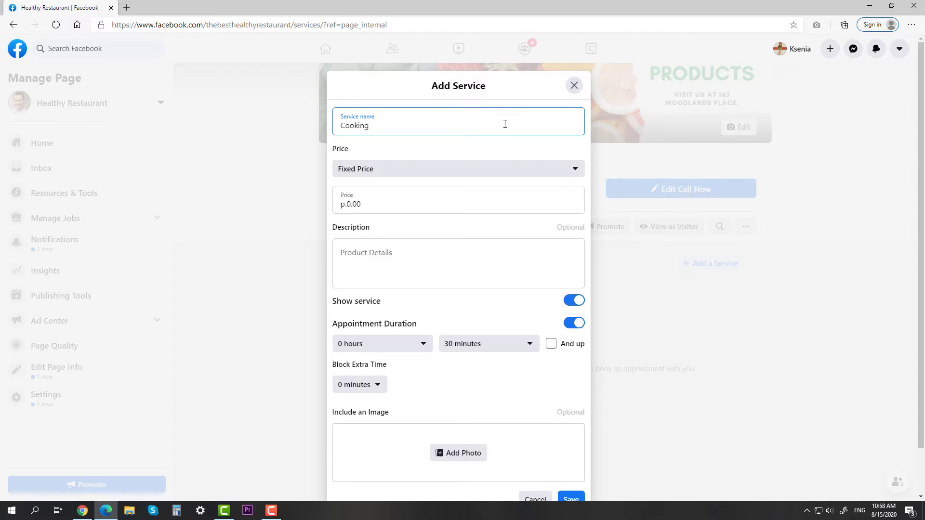
text(cal)
key(BackSpace)
key(BackSpace)
text(lass)
click(466, 166)
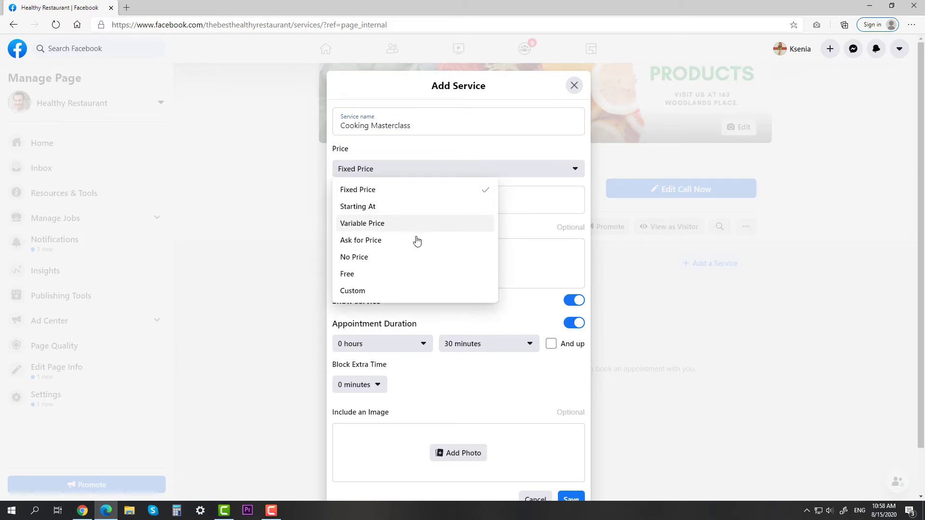
click(380, 191)
click(416, 226)
Add the description 'We will teach you how to cook!', a 1-hour duration and cooking.jpg, then save.
scroll(416, 227, down, 1)
click(417, 222)
text(We will teach)
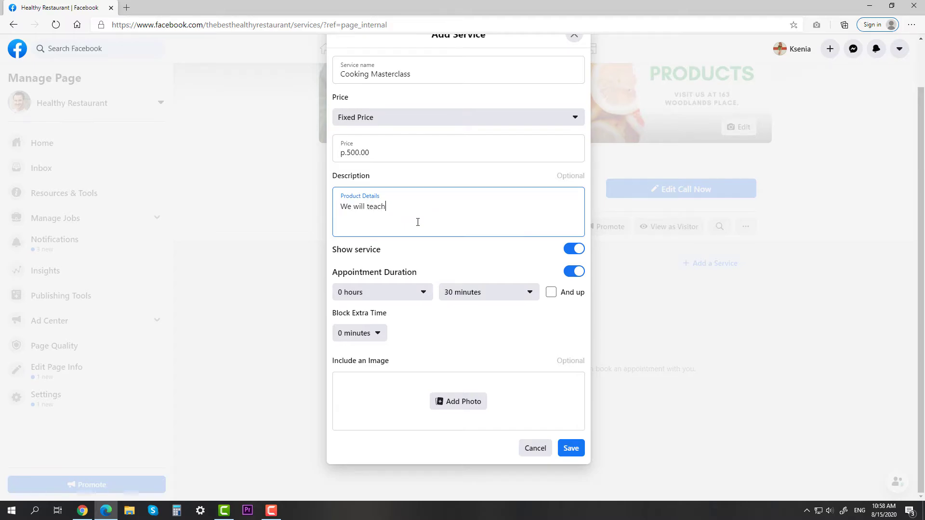
text( you how to cook!)
click(415, 292)
click(390, 328)
click(462, 402)
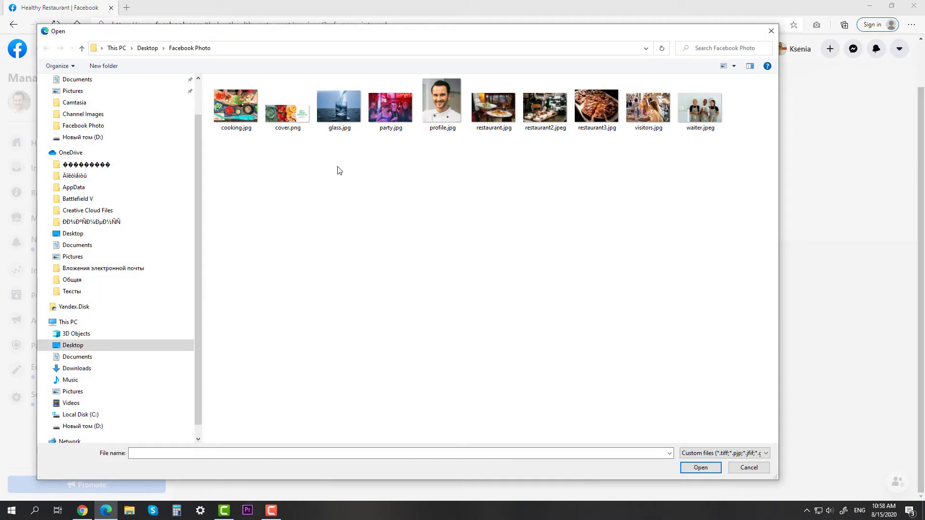
double_click(235, 103)
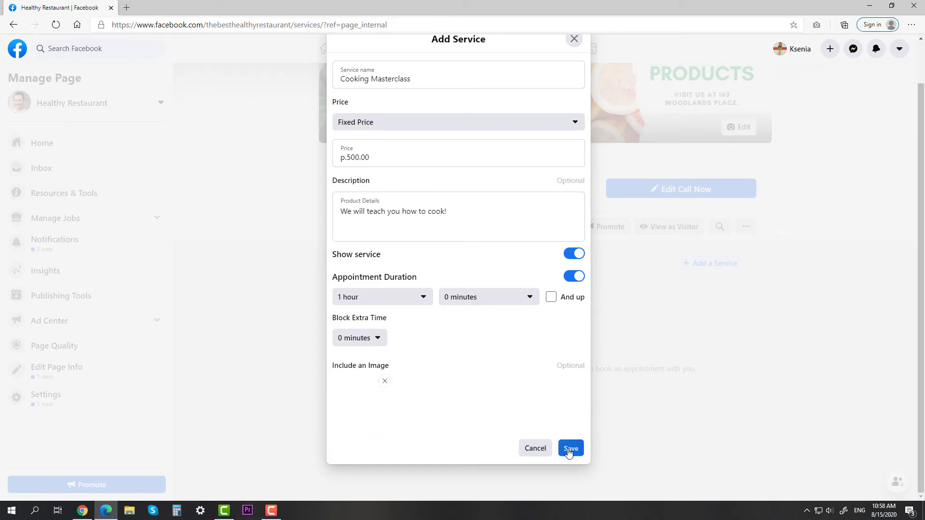
click(570, 449)
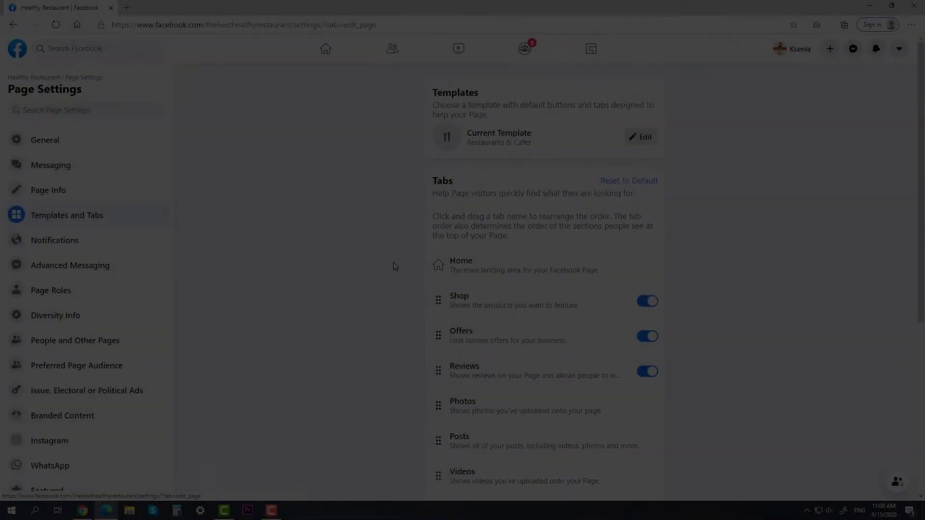
Drag Offers, Reviews and Events above Shop in the Templates and Tabs order.
scroll(393, 264, down, 4)
scroll(393, 264, up, 1)
drag(438, 193, 441, 163)
drag(434, 225, 436, 196)
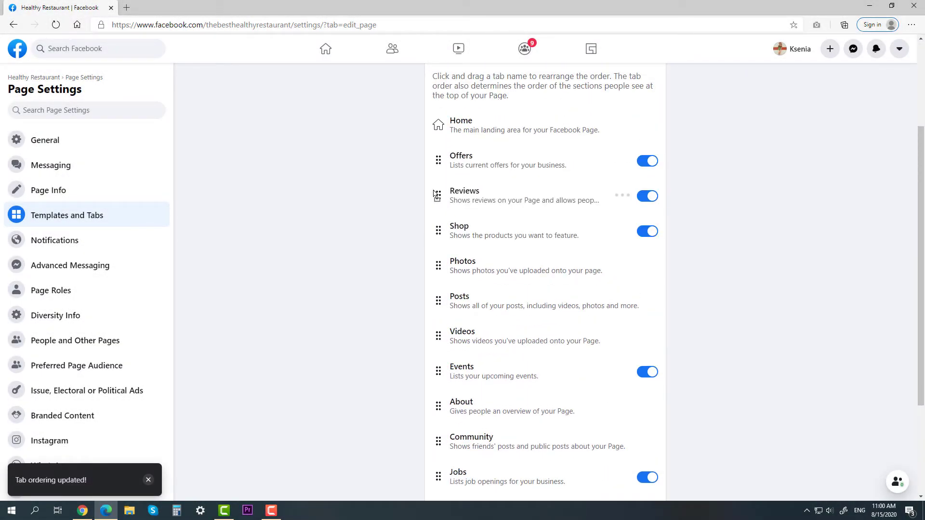
drag(436, 375, 430, 195)
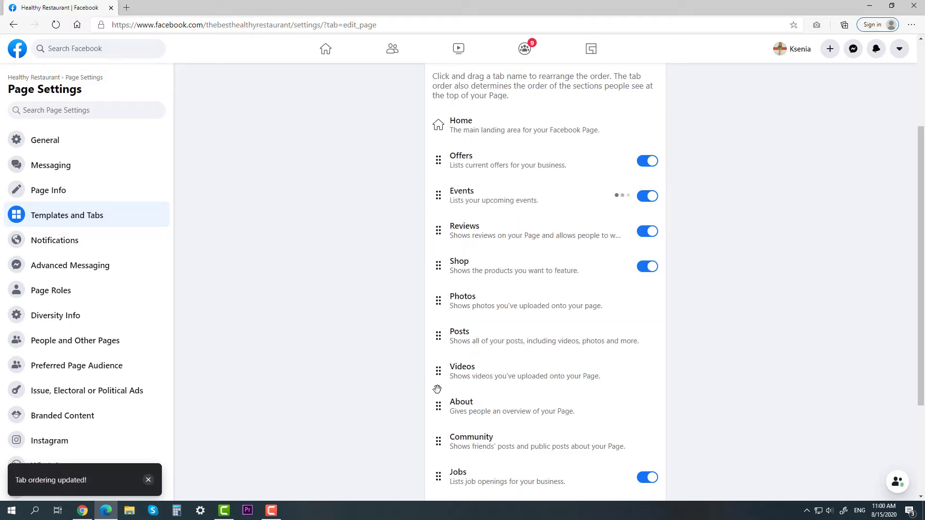
drag(438, 477, 439, 298)
scroll(463, 308, down, 2)
scroll(462, 308, down, 1)
drag(438, 367, 435, 193)
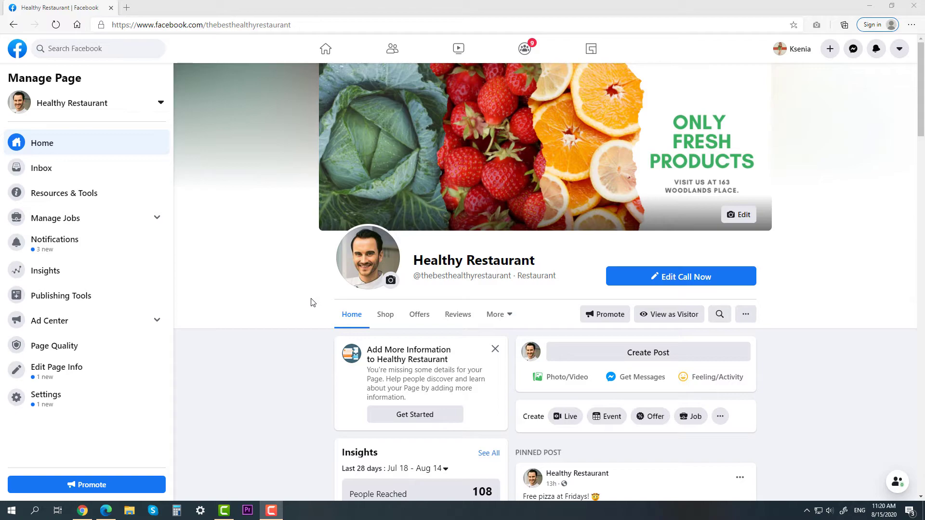
click(745, 314)
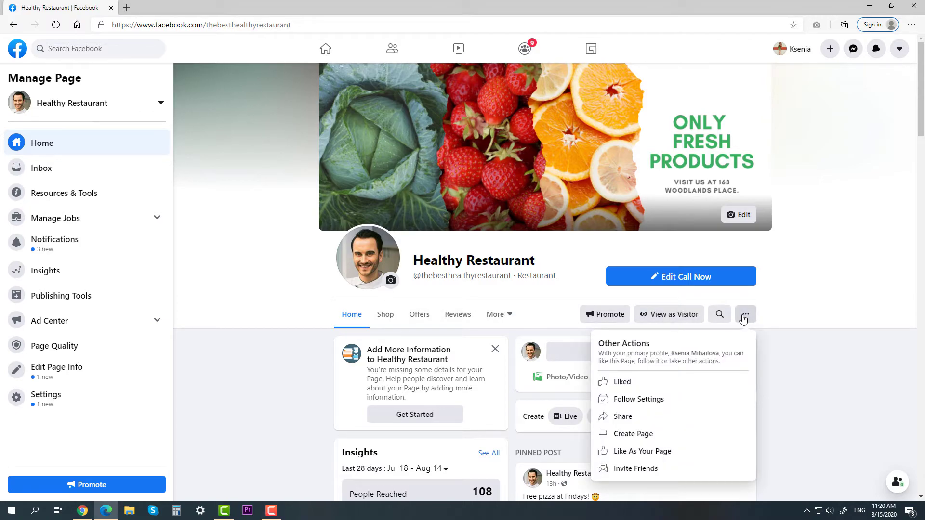
click(646, 468)
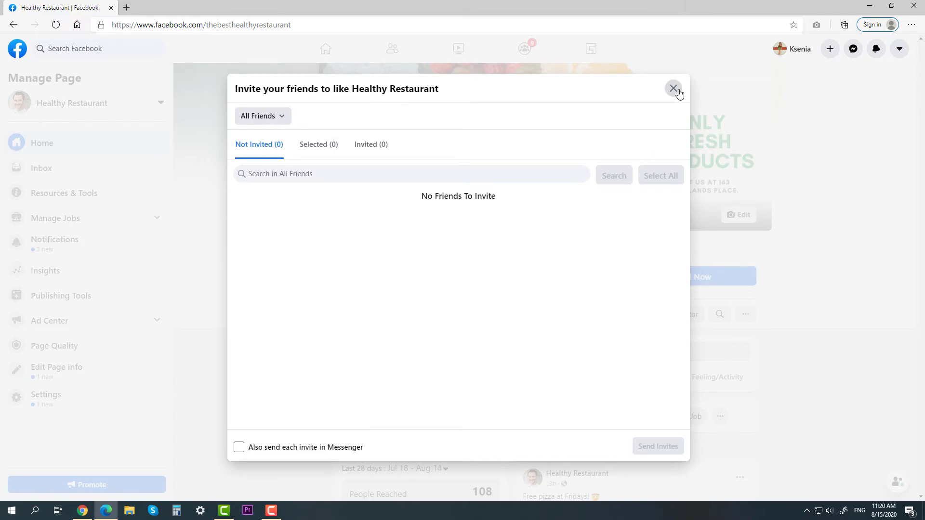
click(673, 88)
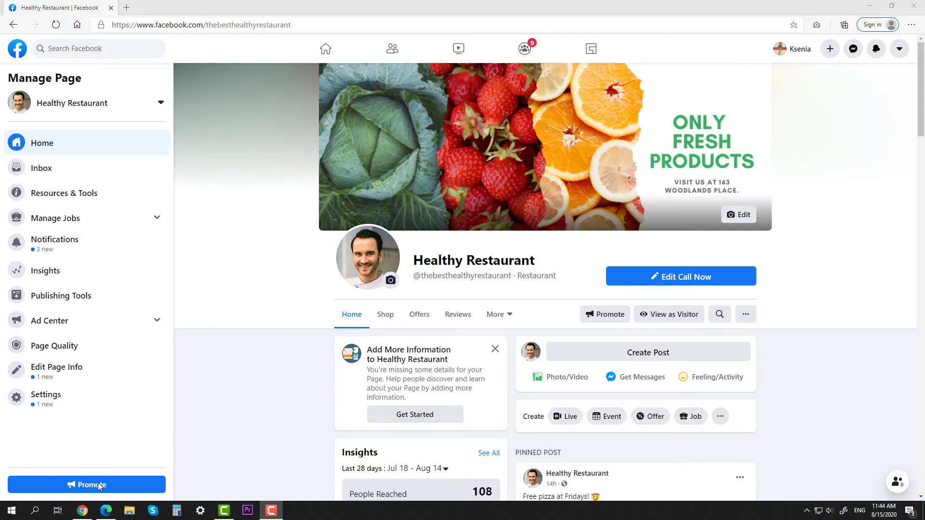
Choose Boost a Post under Promote and boost the '10% off on Pizza!' post.
click(98, 486)
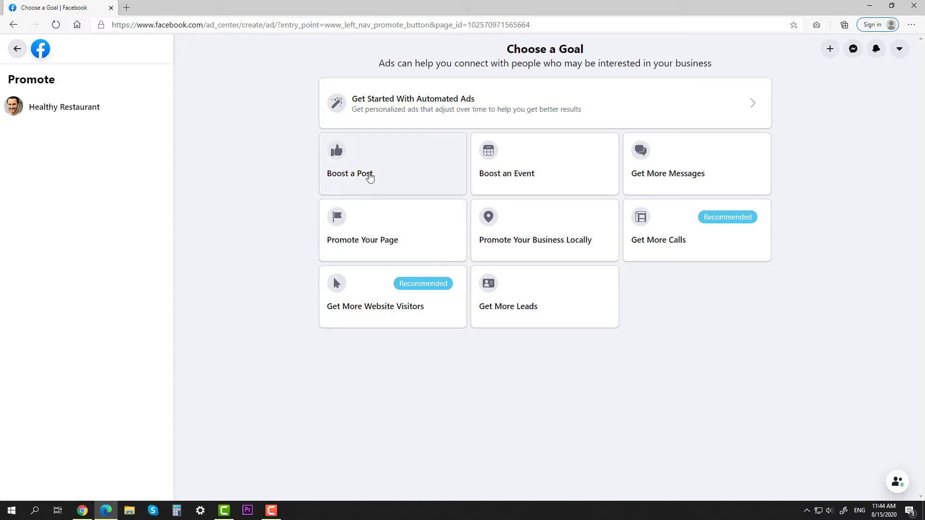
click(370, 176)
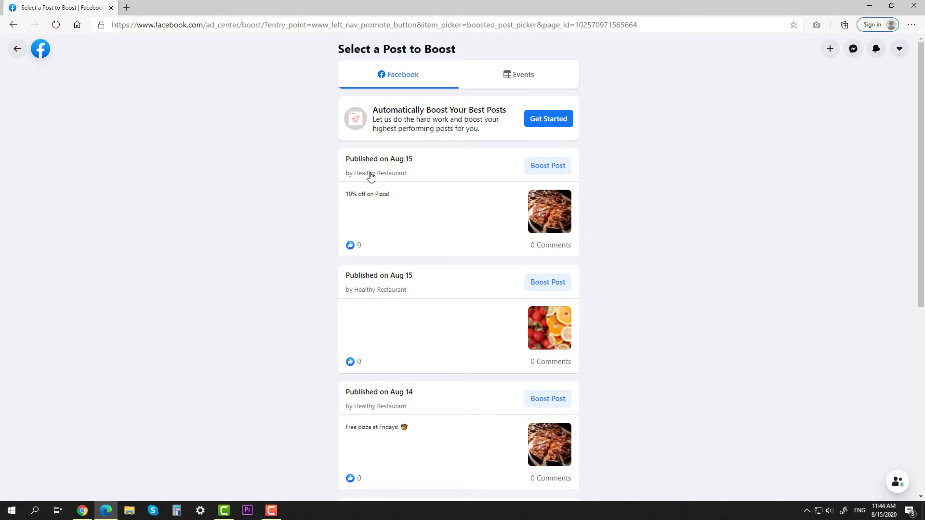
click(548, 166)
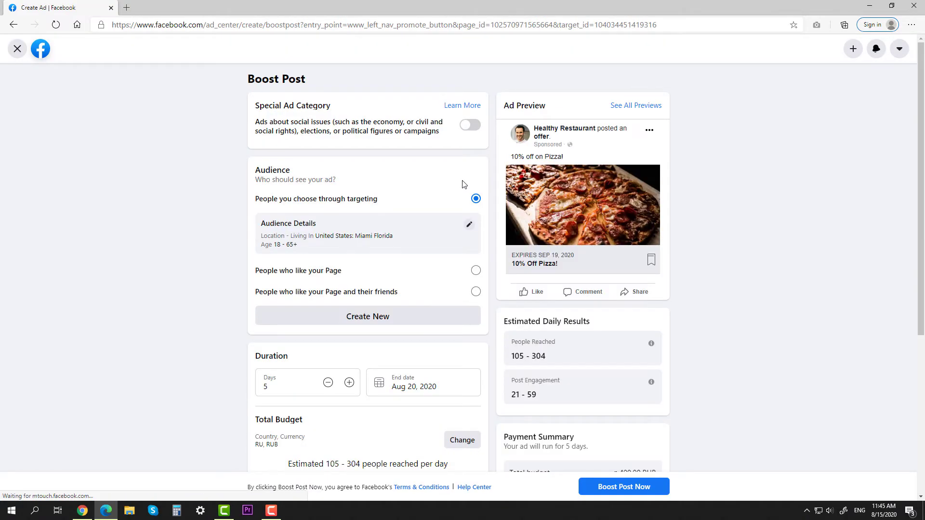
Narrow the ad audience to Miami users aged 21–45 and save it.
click(470, 226)
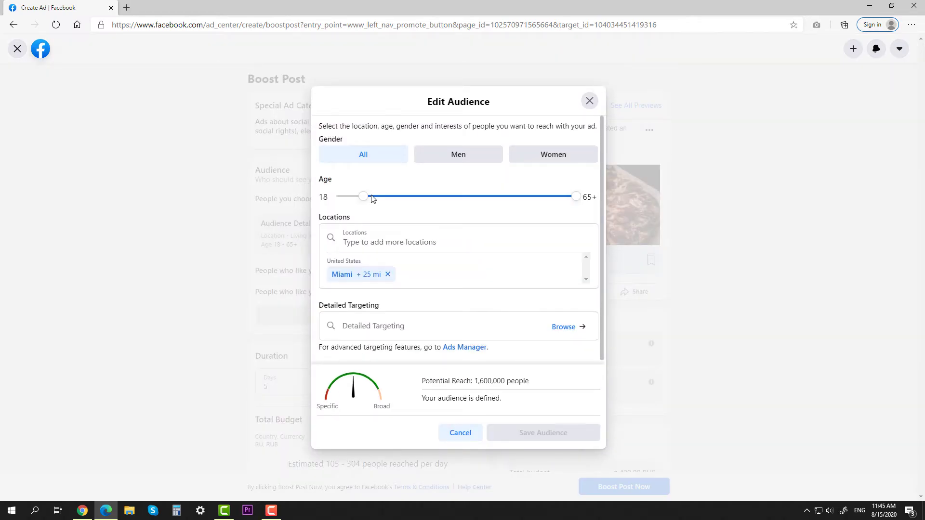
drag(364, 200, 377, 200)
drag(574, 203, 485, 201)
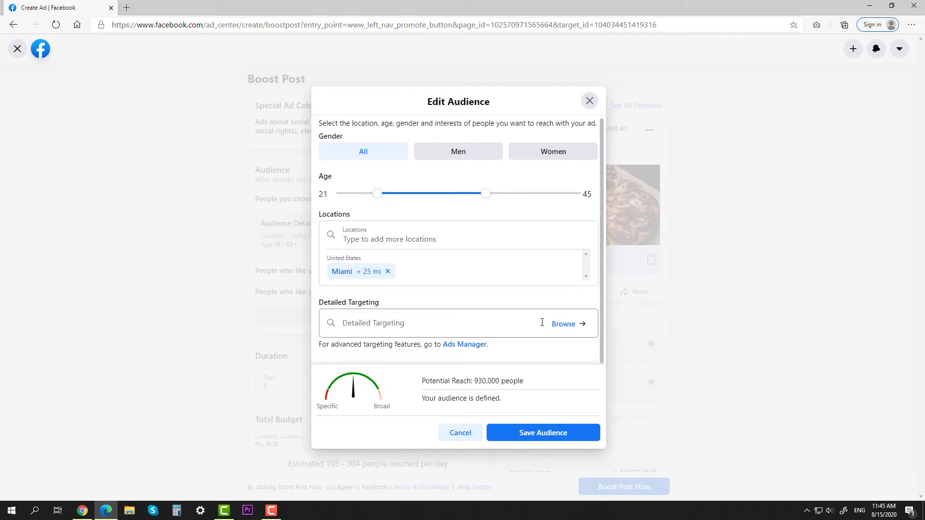
click(546, 433)
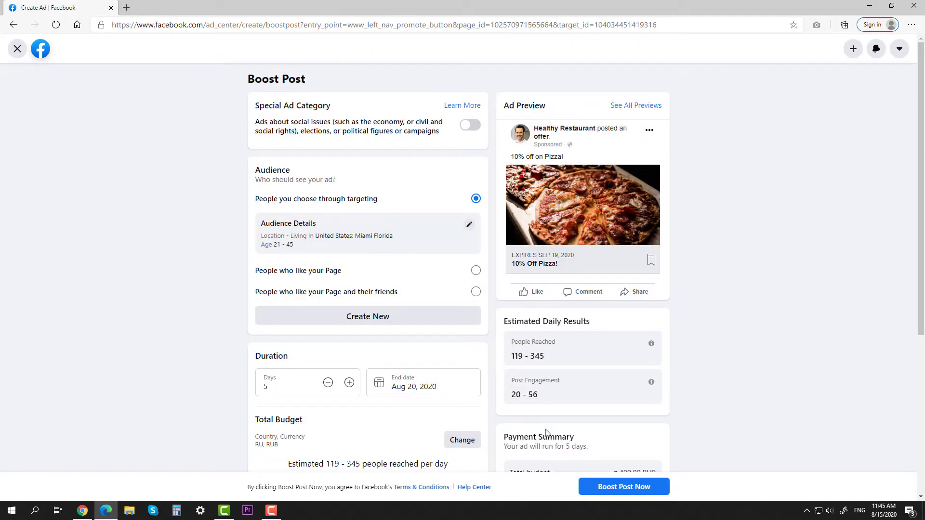
Raise the total budget to 700 RUB and launch the boost.
scroll(457, 287, down, 3)
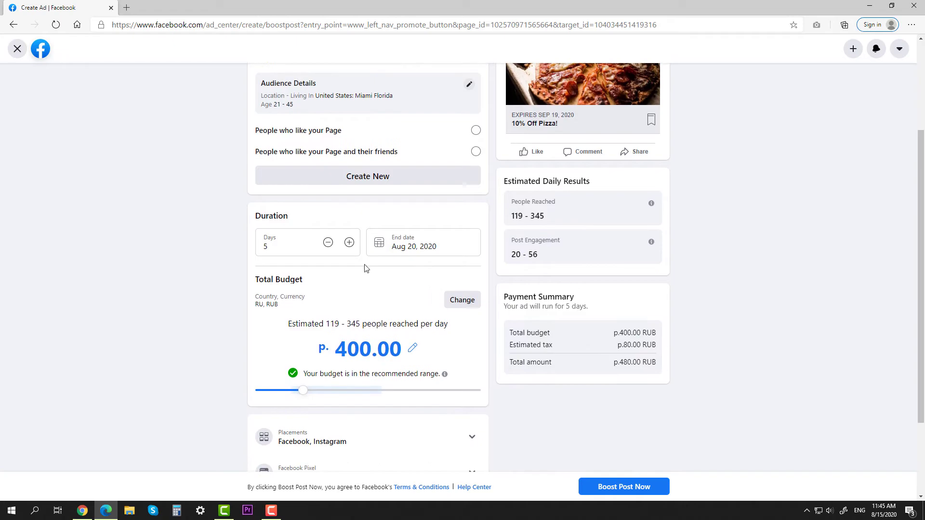
drag(305, 392, 329, 391)
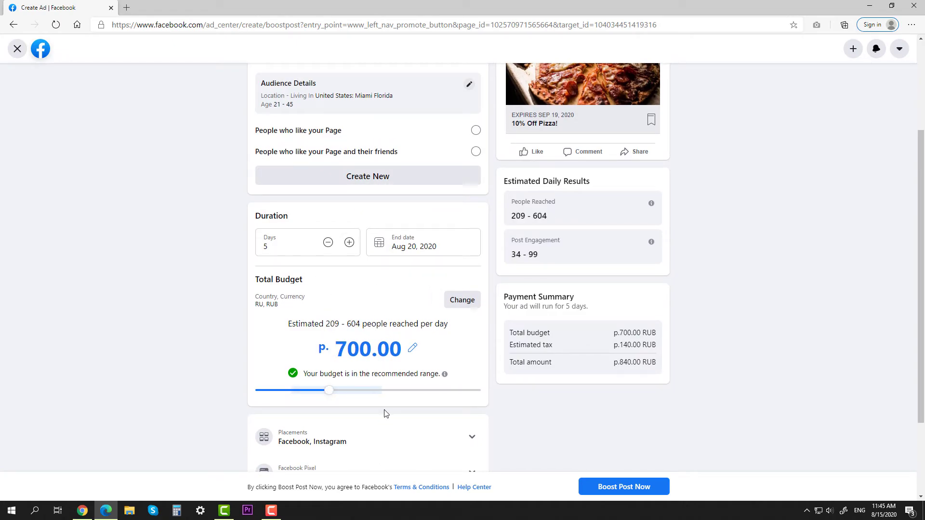
scroll(385, 413, down, 2)
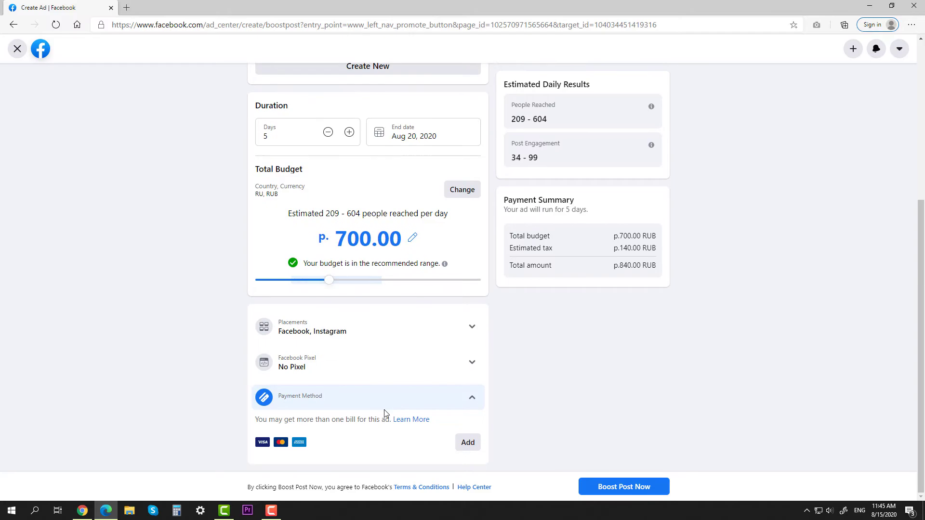
click(621, 487)
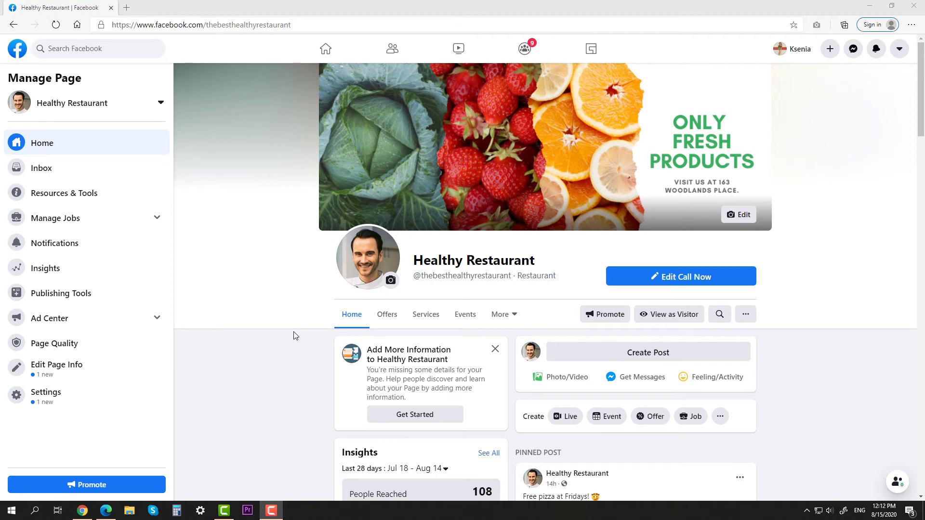
Open Page Roles settings and pick the person to add by their name.
click(82, 398)
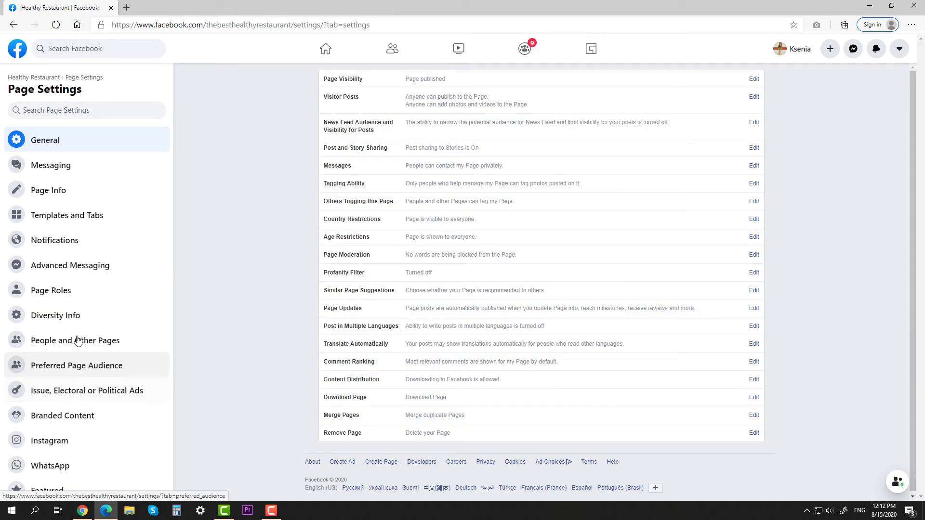
click(76, 291)
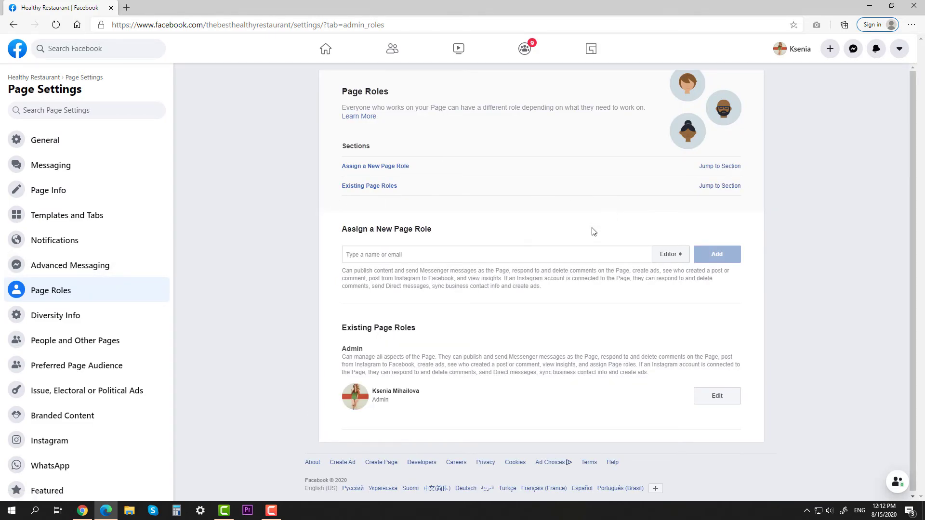
click(632, 256)
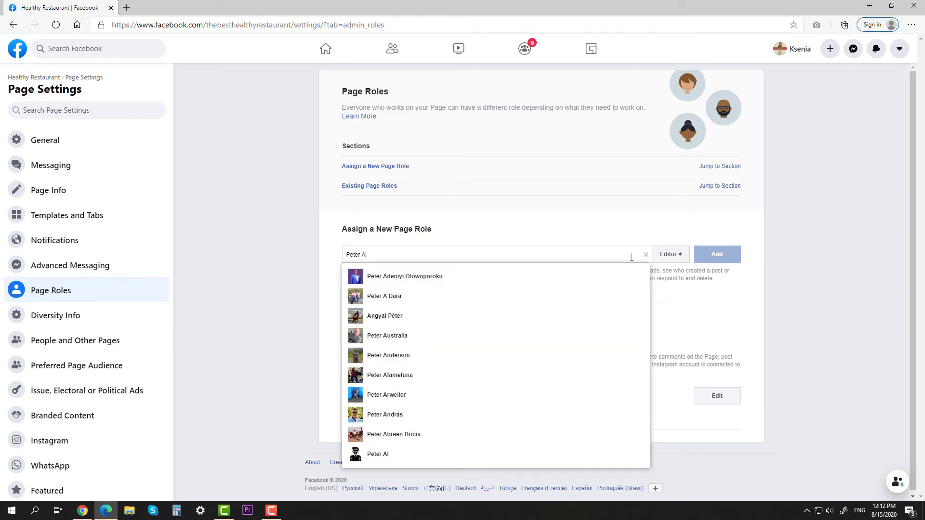
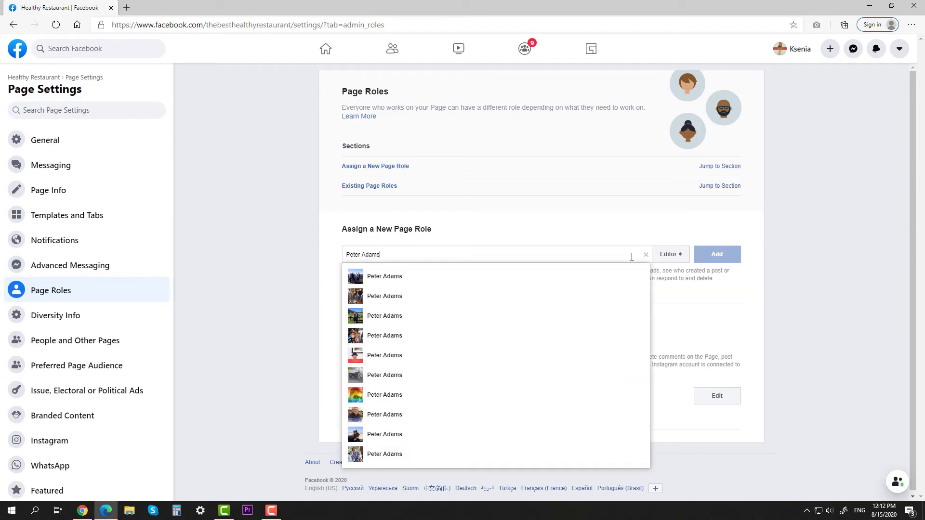
click(533, 276)
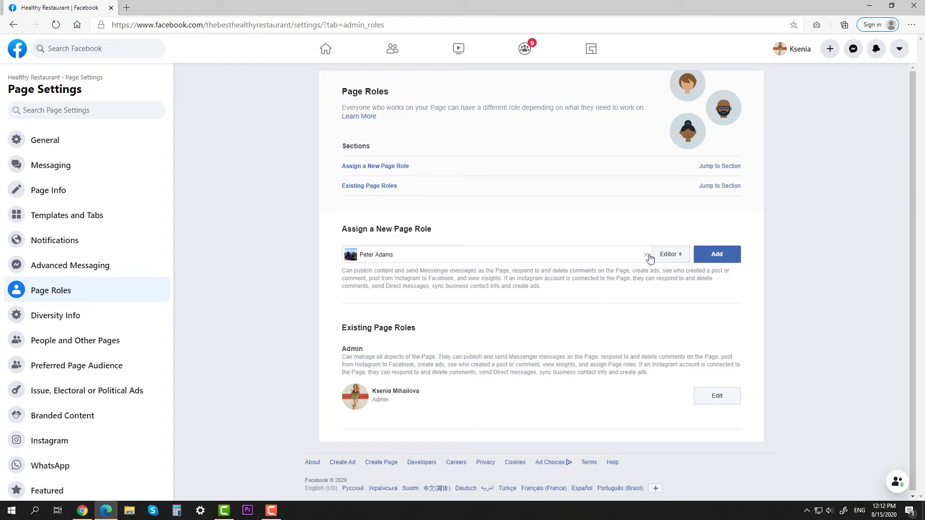
Assign the person the Editor role and send the invitation.
click(671, 257)
click(675, 286)
click(671, 254)
click(670, 222)
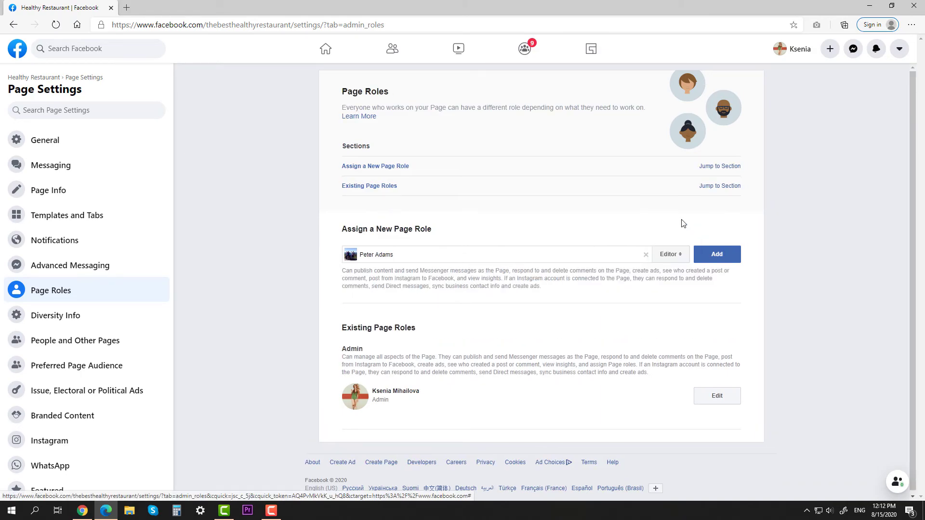
click(711, 256)
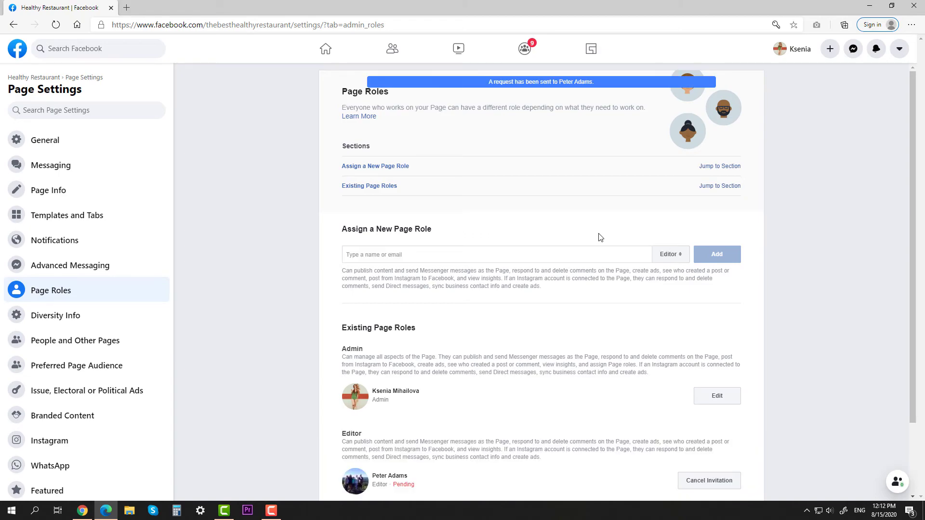
scroll(598, 236, down, 2)
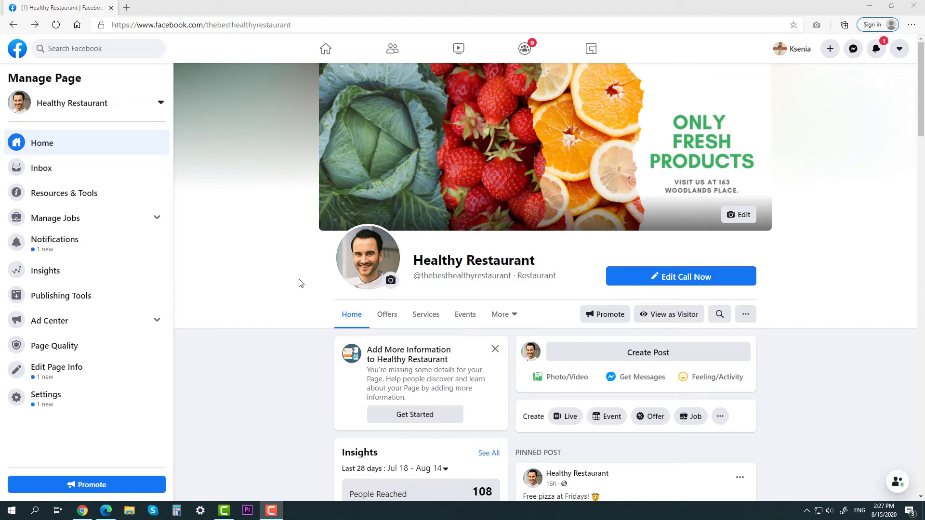
Open the FAQ setup under Resources & Tools and add a new question.
click(122, 201)
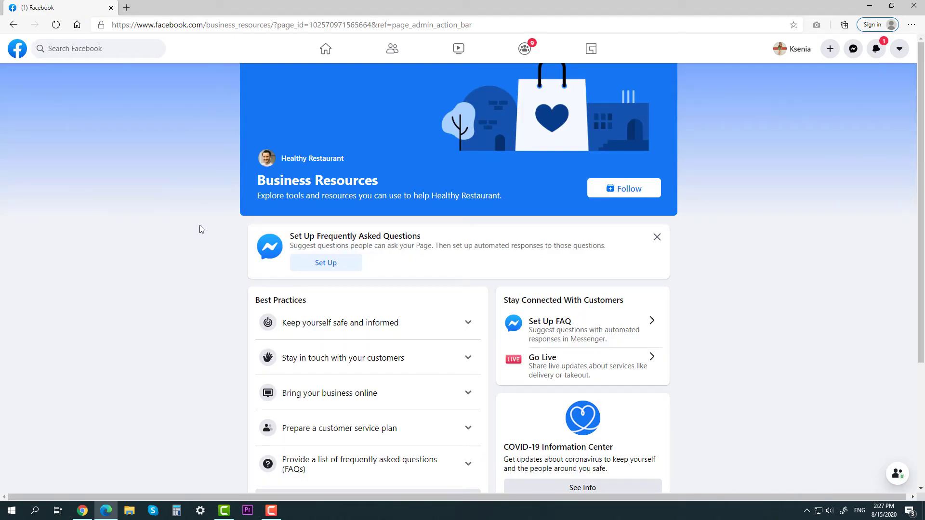
click(326, 262)
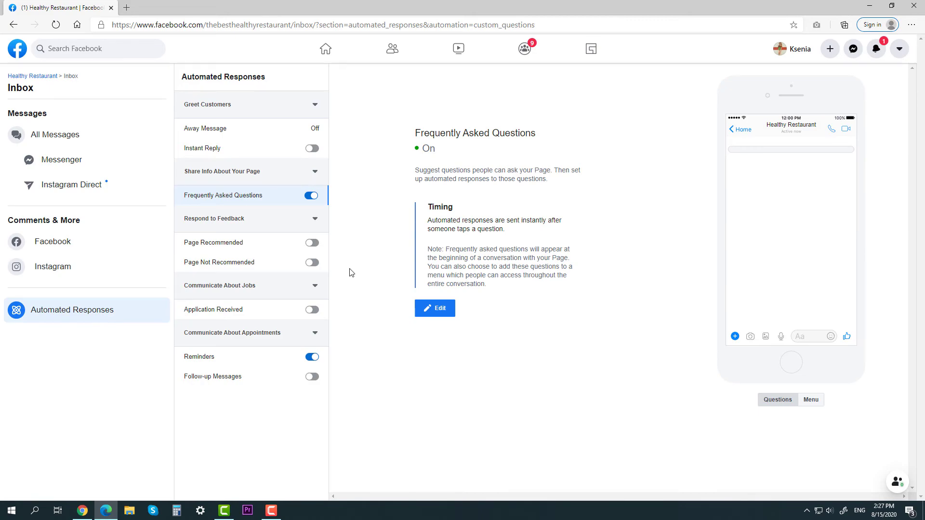
click(436, 312)
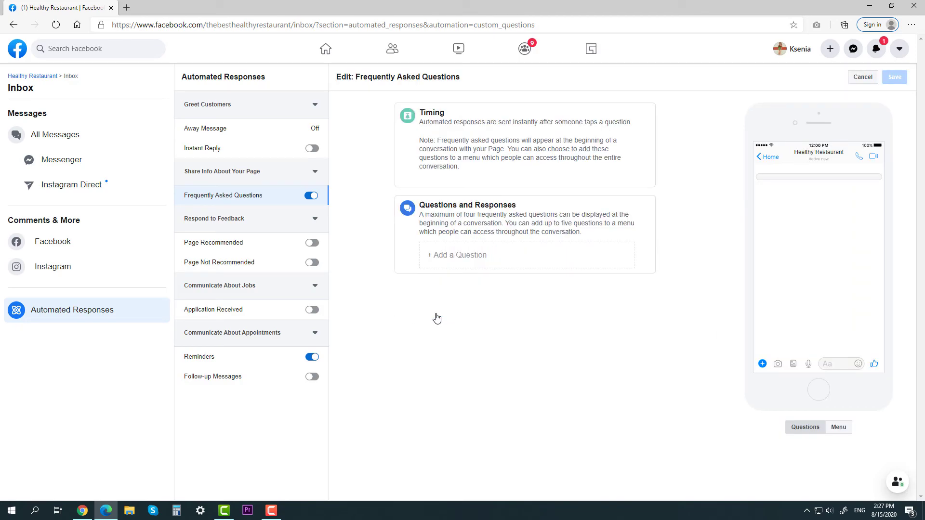
click(453, 255)
Enter 'Who are you?' with the answer 'I'm the chef!', save, and return to the Page home.
click(453, 271)
text(Who are you?)
key(alt+shift)
click(480, 304)
key(alt+shift)
text(I'm the chef!)
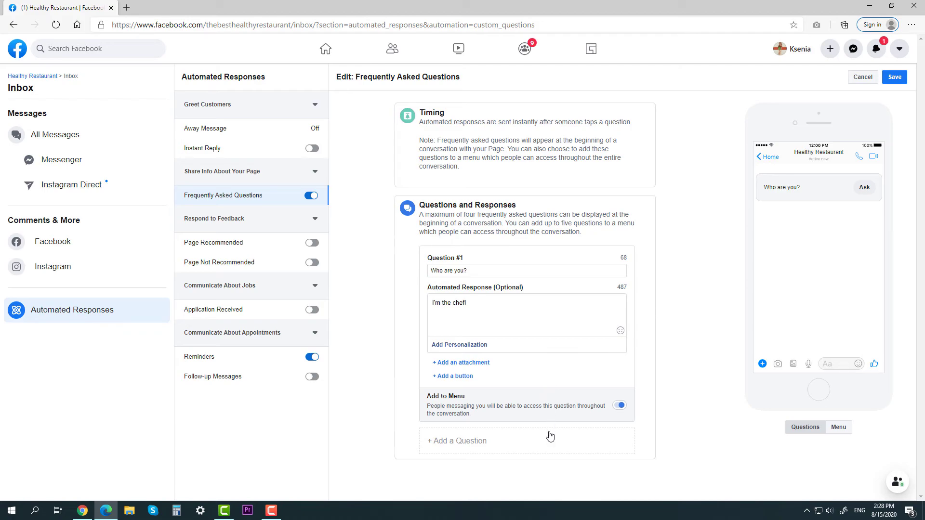
click(893, 78)
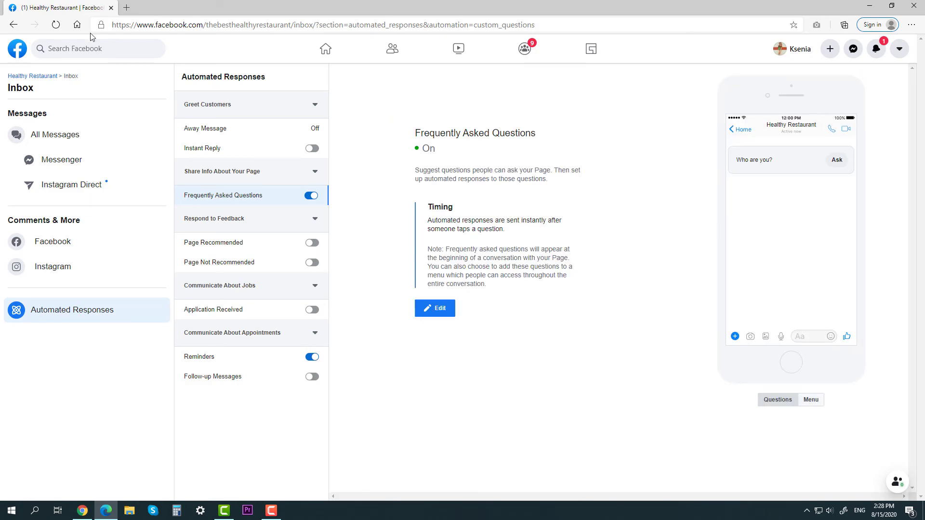
click(45, 76)
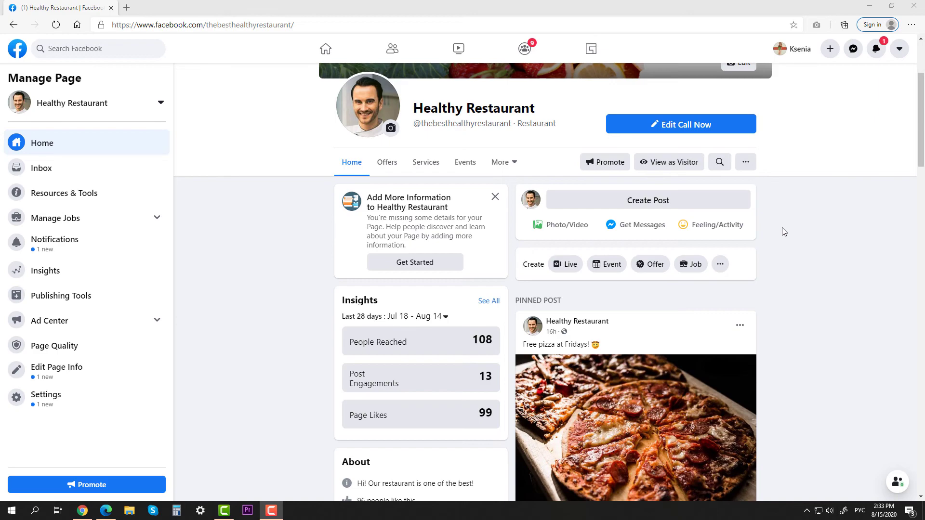
click(121, 399)
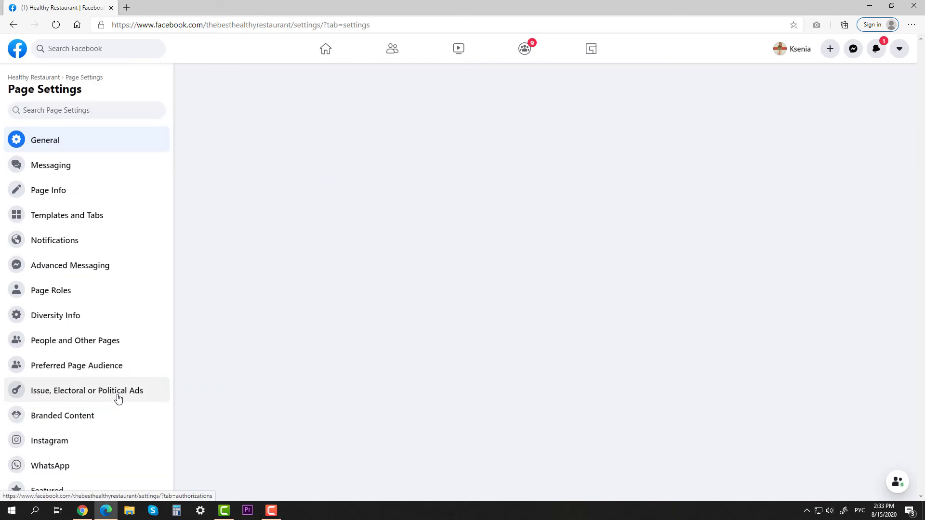
scroll(103, 373, down, 3)
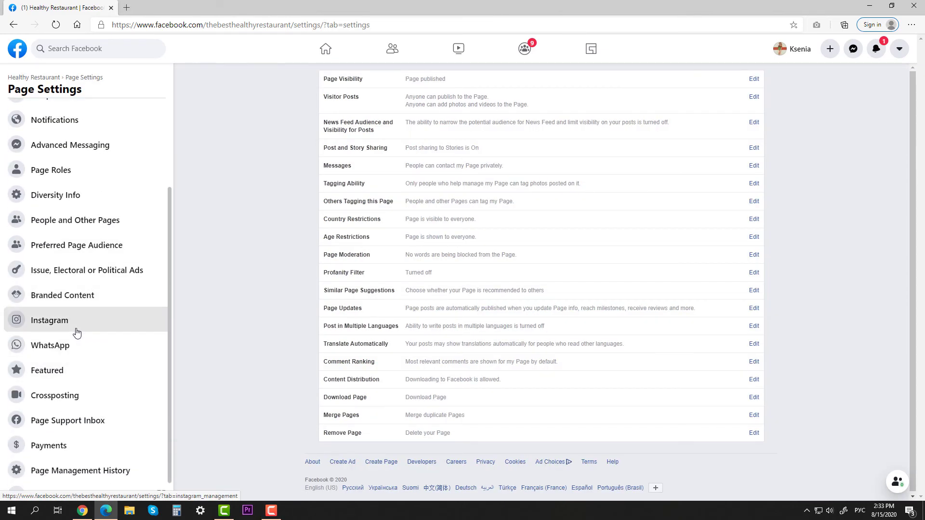
click(78, 327)
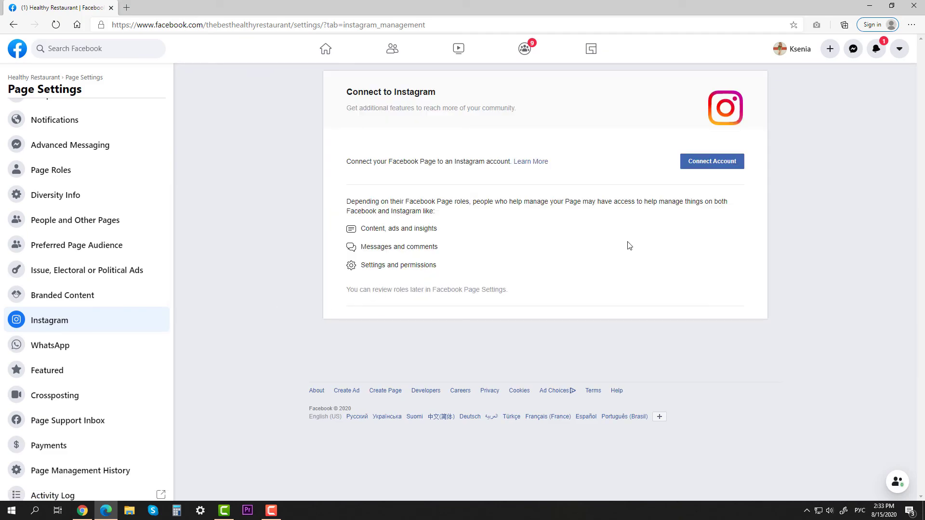
click(110, 346)
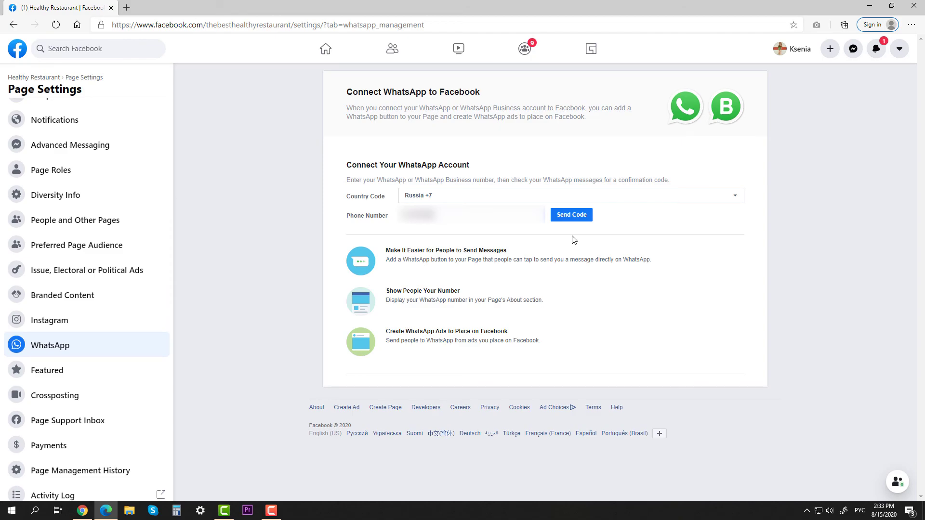
scroll(56, 121, up, 3)
click(37, 140)
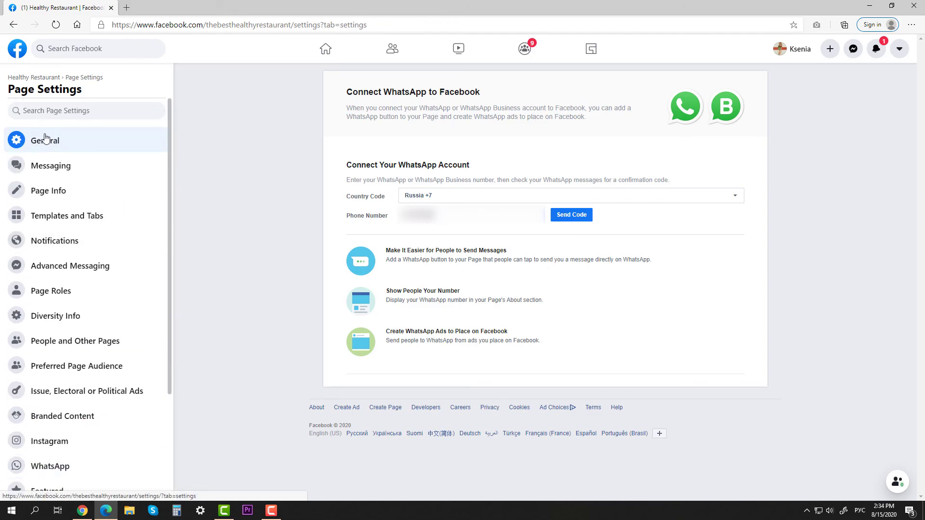
click(42, 78)
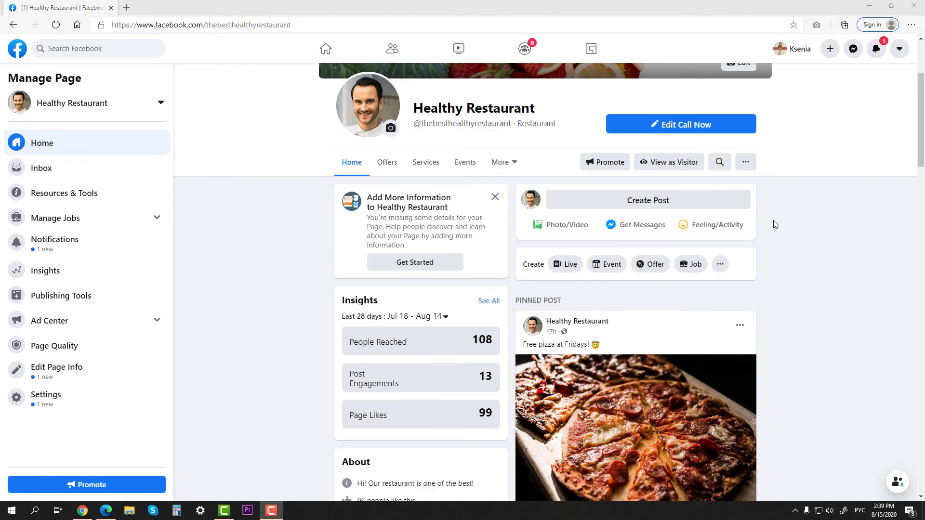
Open Insights and scroll through recent post reach and suggested Pages to Watch.
click(83, 272)
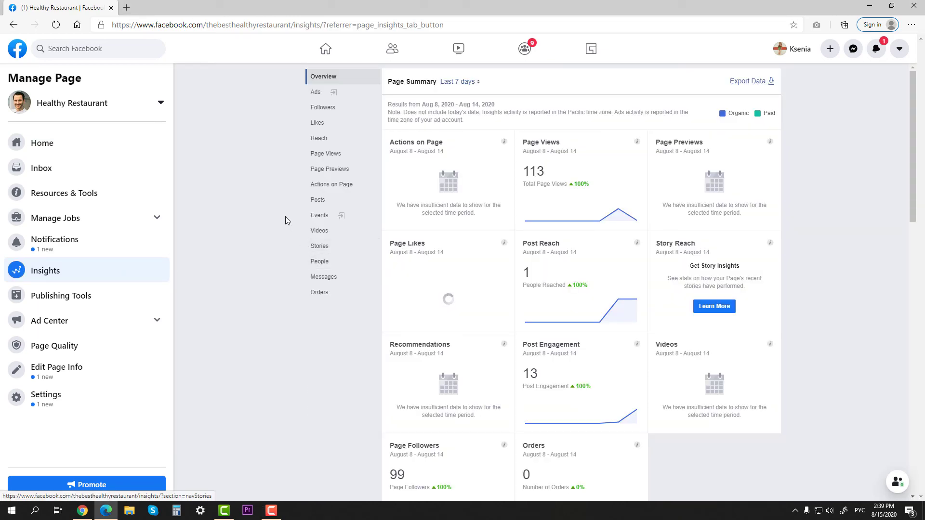
scroll(292, 221, down, 1)
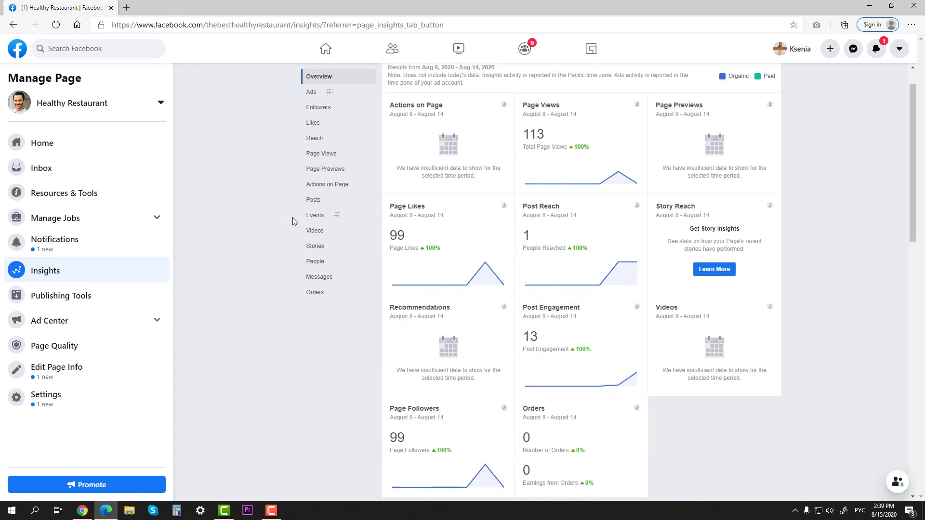
scroll(293, 219, down, 10)
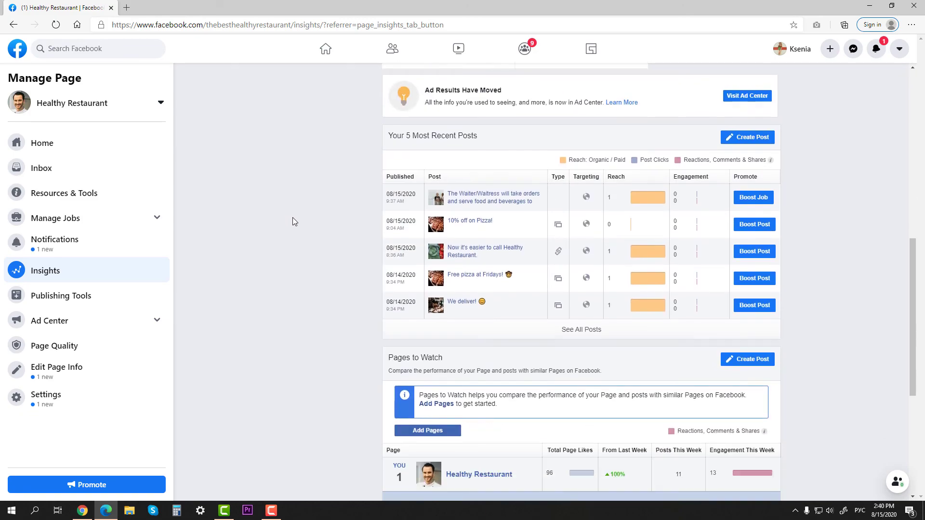
scroll(293, 221, down, 6)
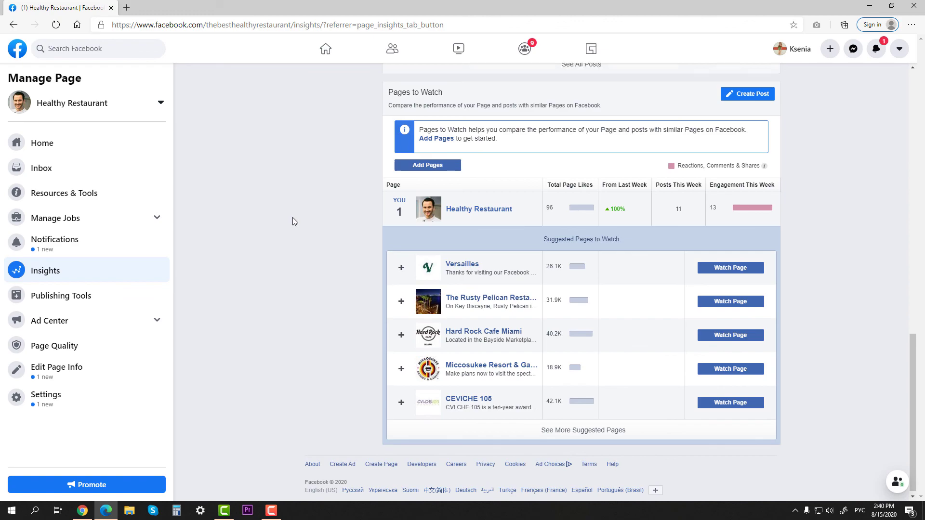
scroll(293, 222, up, 15)
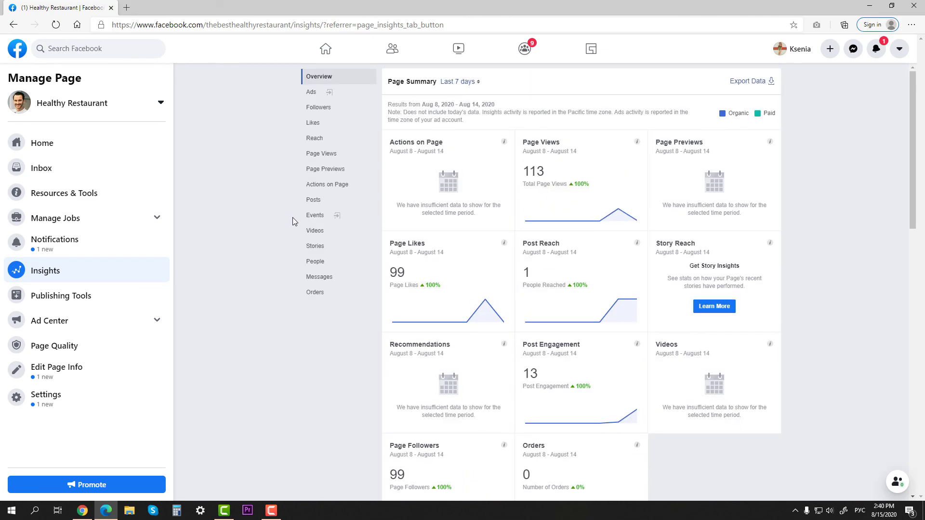